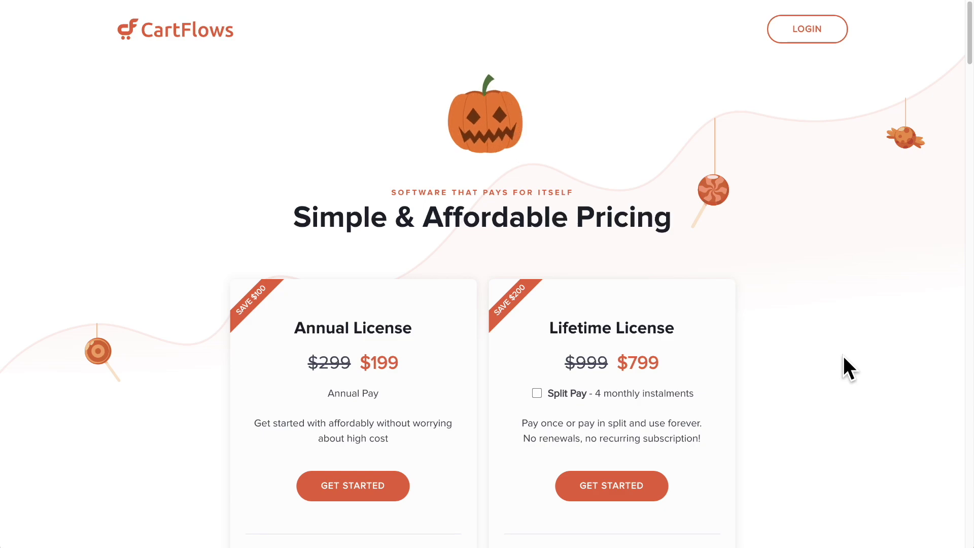
Look over the Halloween-themed header and plans on the Presto Player pricing page
left_click(802, 319)
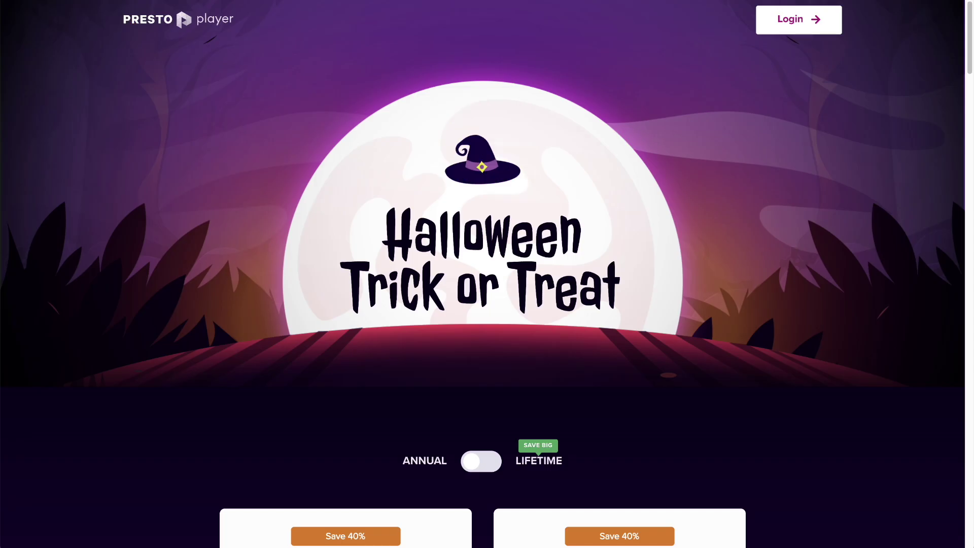
left_click(778, 217)
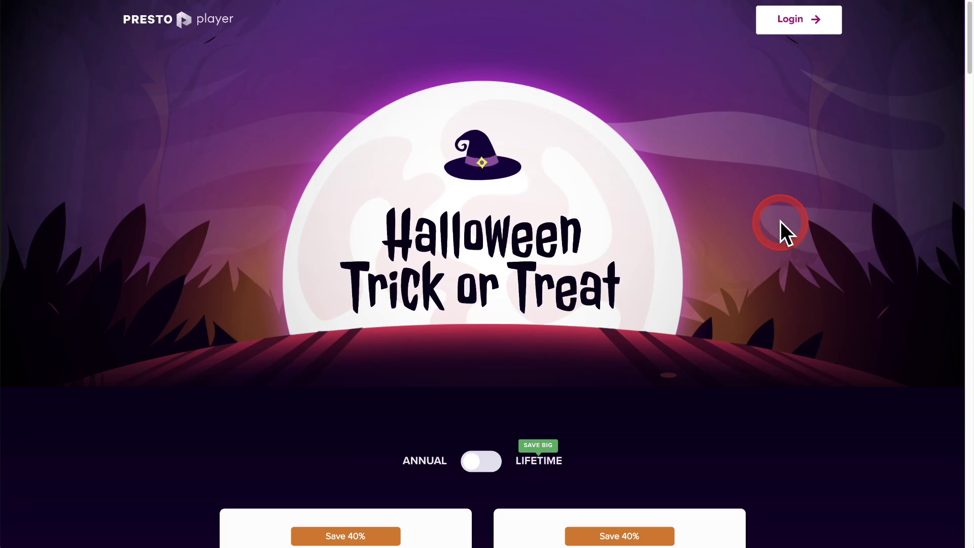
scroll(780, 221, "down", 5)
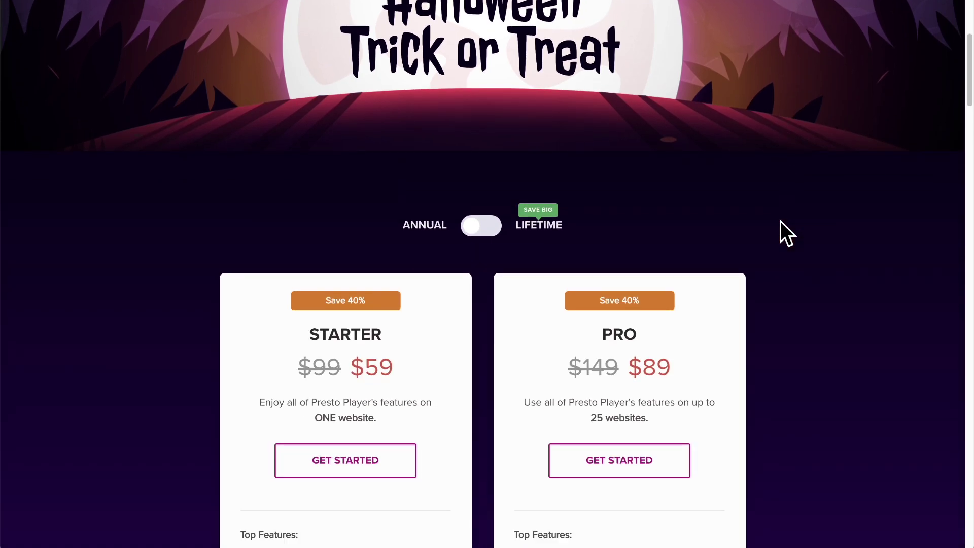
scroll(781, 221, "up", 5)
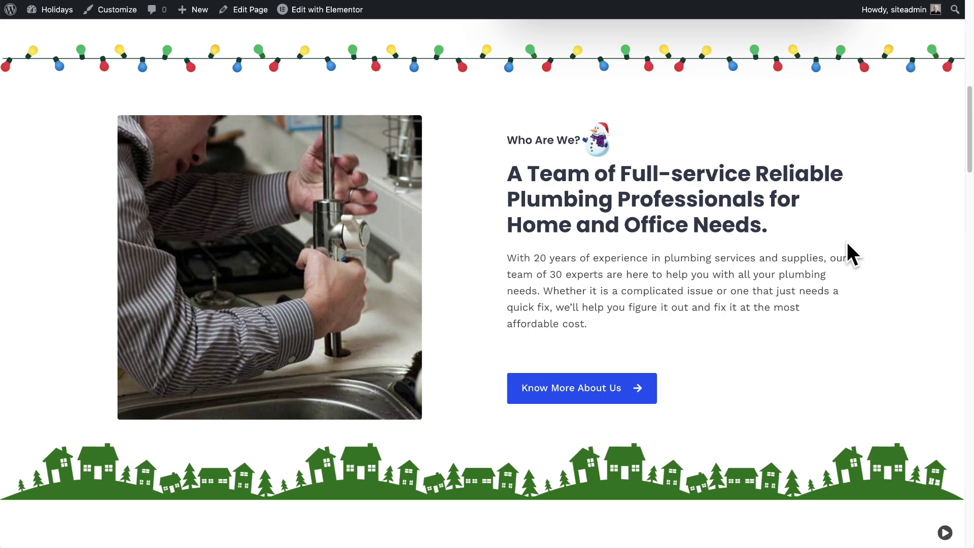
Start the media playback control on the holiday-decorated plumbing homepage
mouse_move(835, 233)
left_mouse_down()
mouse_move(674, 102)
mouse_move(693, 86)
left_mouse_up()
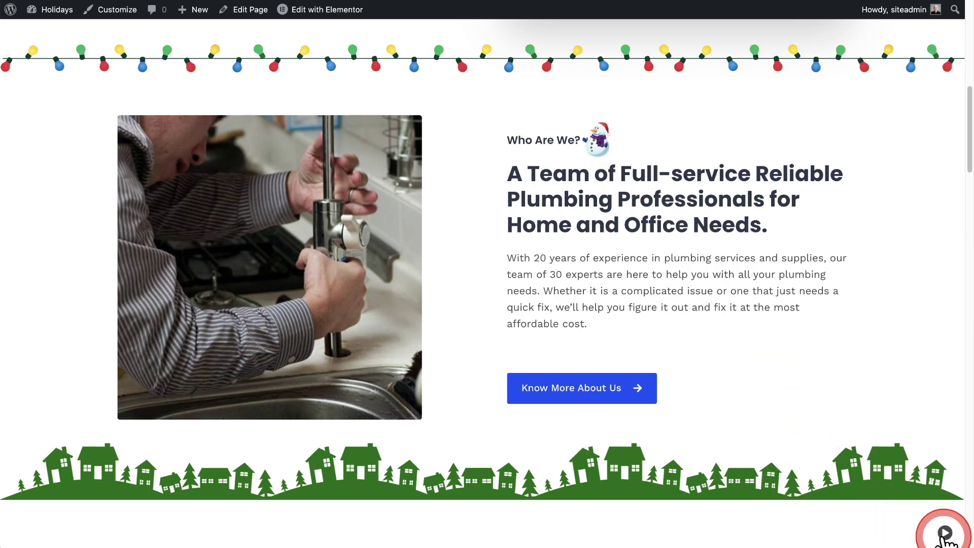
left_click(945, 532)
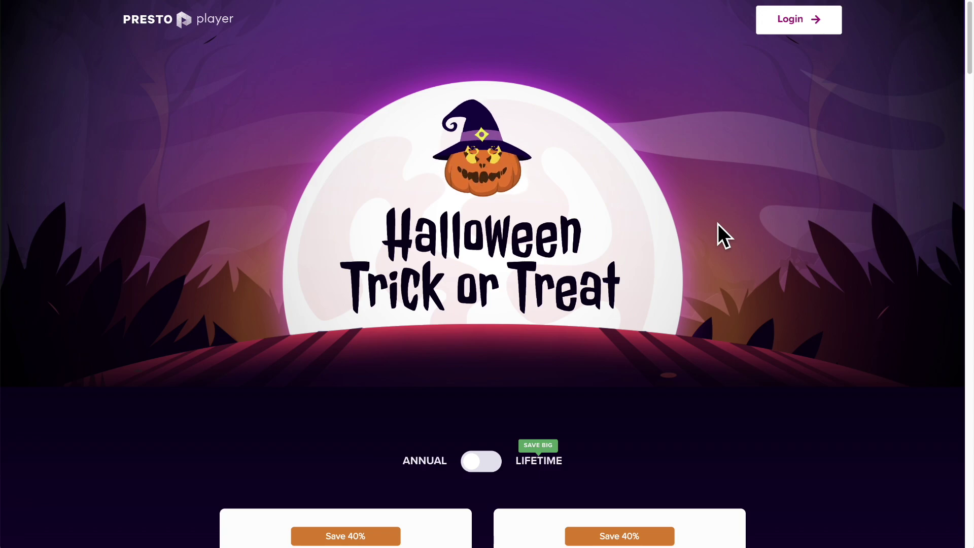
Examine the Presto Player page's animated pumpkin and hat, the moonlit Halloween background, and the pricing area beneath them
left_click(718, 224)
scroll(718, 224, "down", 1)
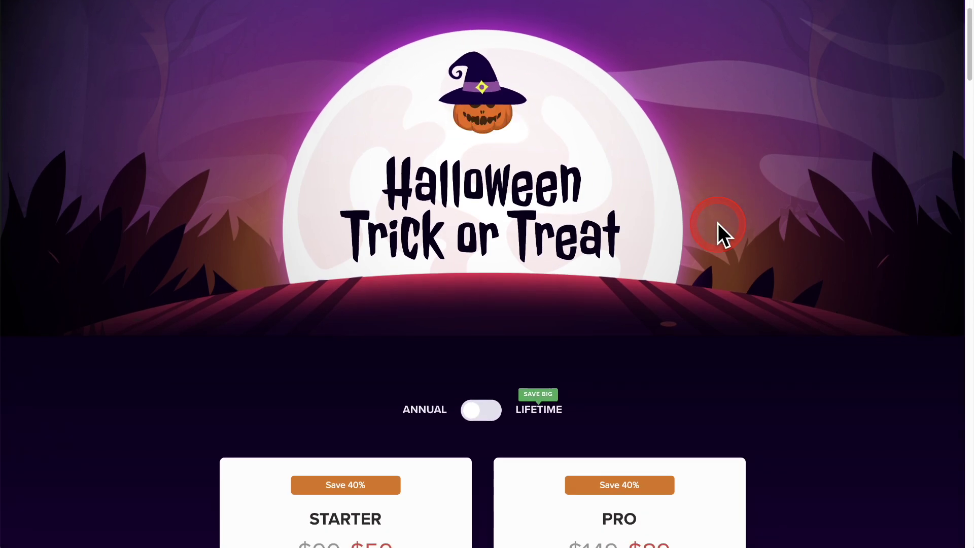
scroll(718, 224, "up", 1)
left_click(469, 165)
scroll(134, 416, "down", 2)
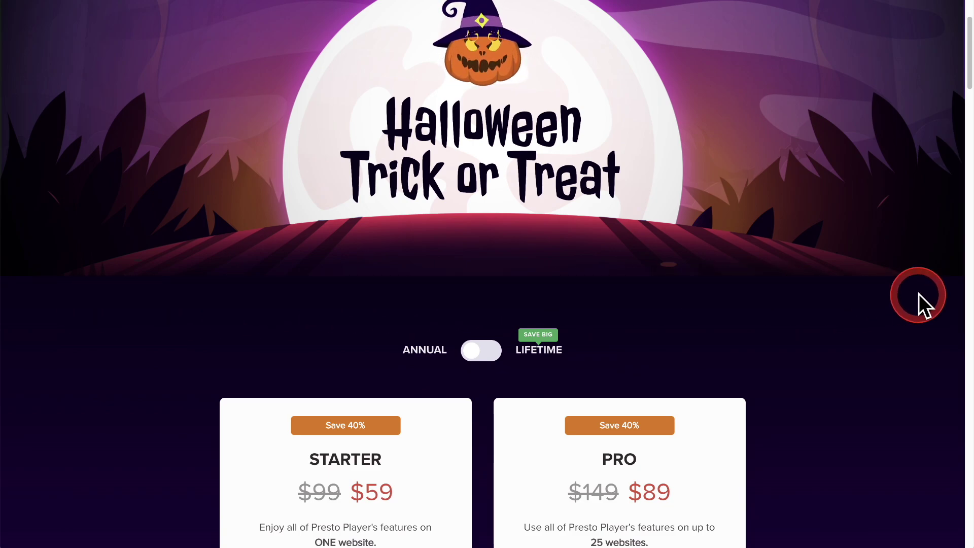
scroll(200, 303, "down", 2)
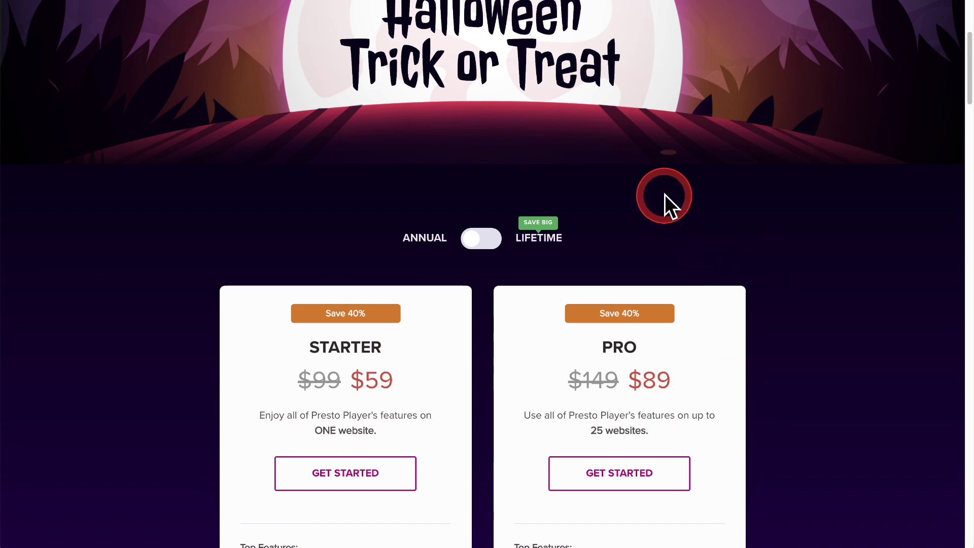
scroll(762, 270, "down", 3)
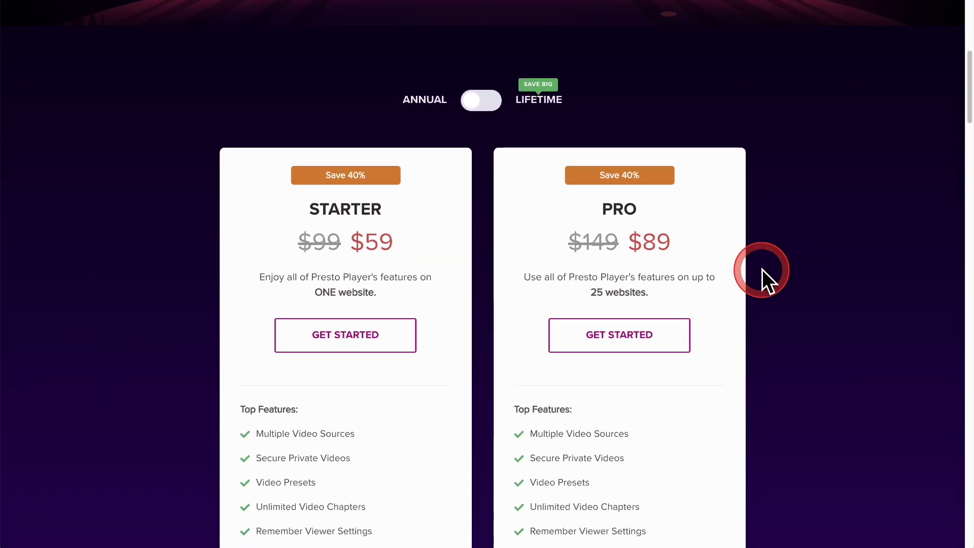
scroll(781, 274, "up", 8)
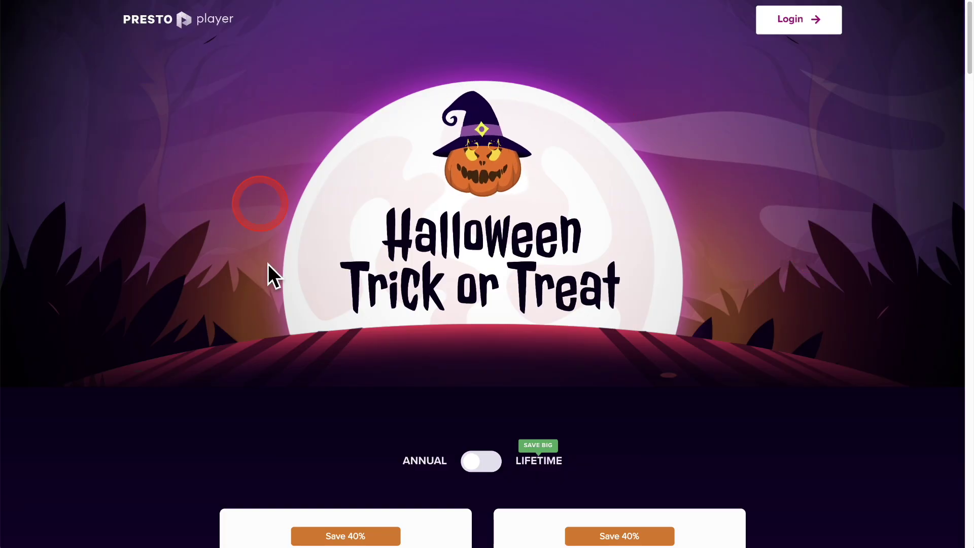
scroll(526, 282, "down", 5)
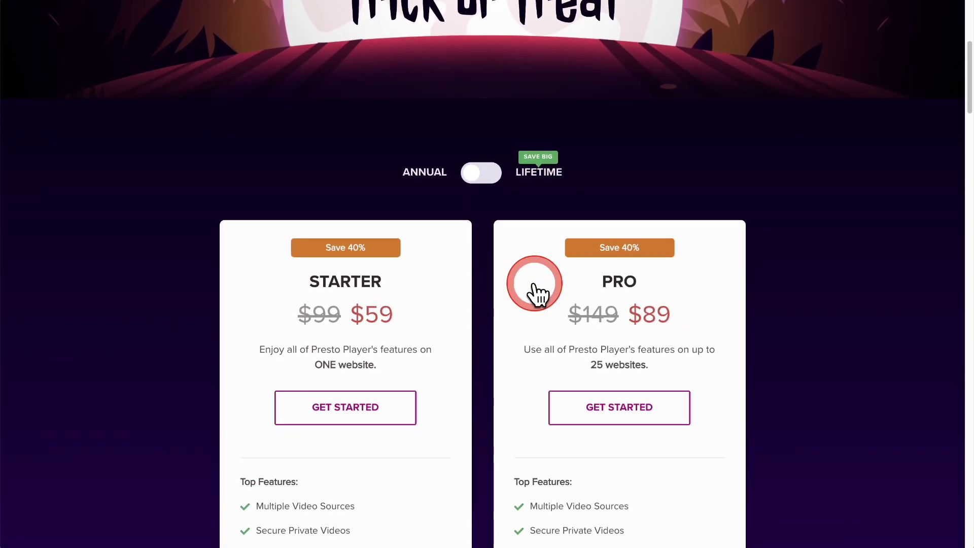
scroll(535, 287, "down", 2)
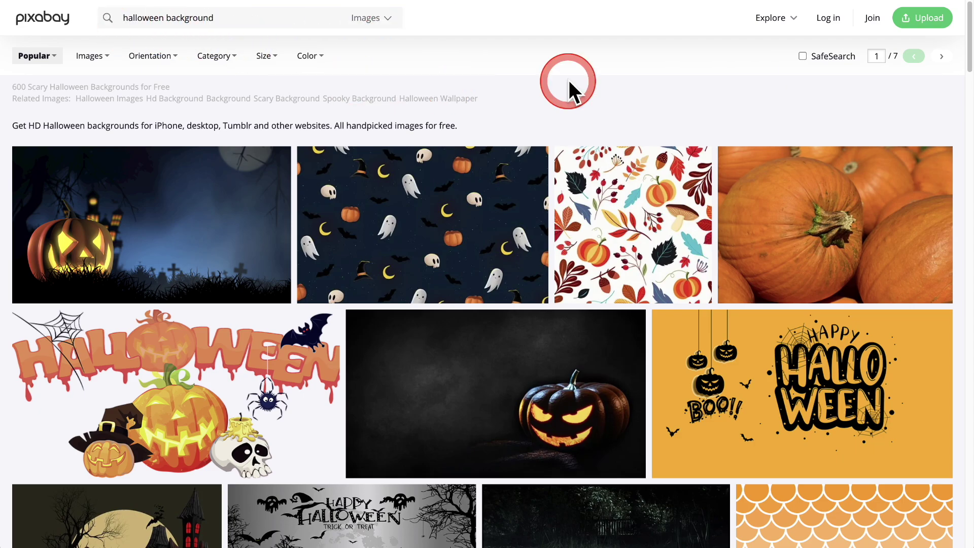
Switch to Pixabay and browse the image results for "halloween background"
scroll(569, 80, "down", 5)
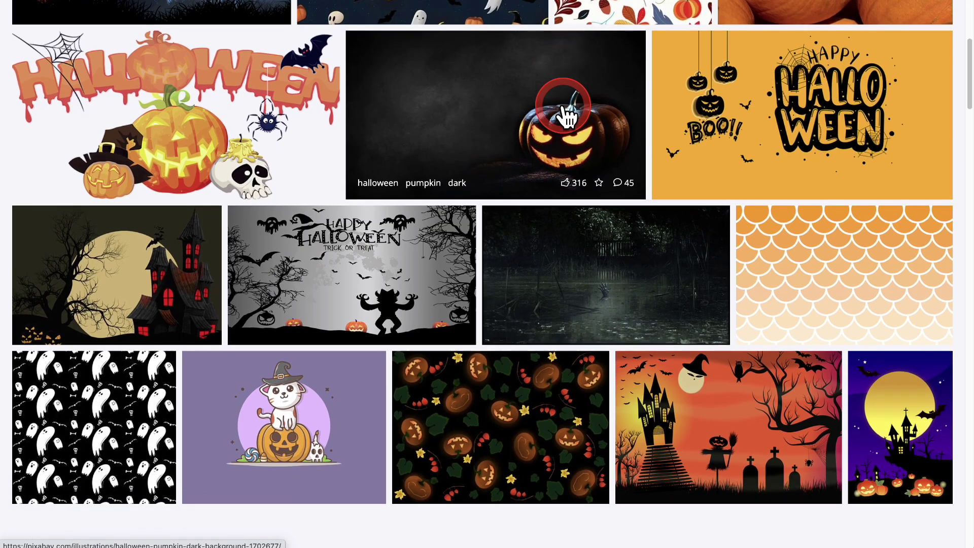
scroll(565, 106, "down", 3)
scroll(564, 107, "up", 8)
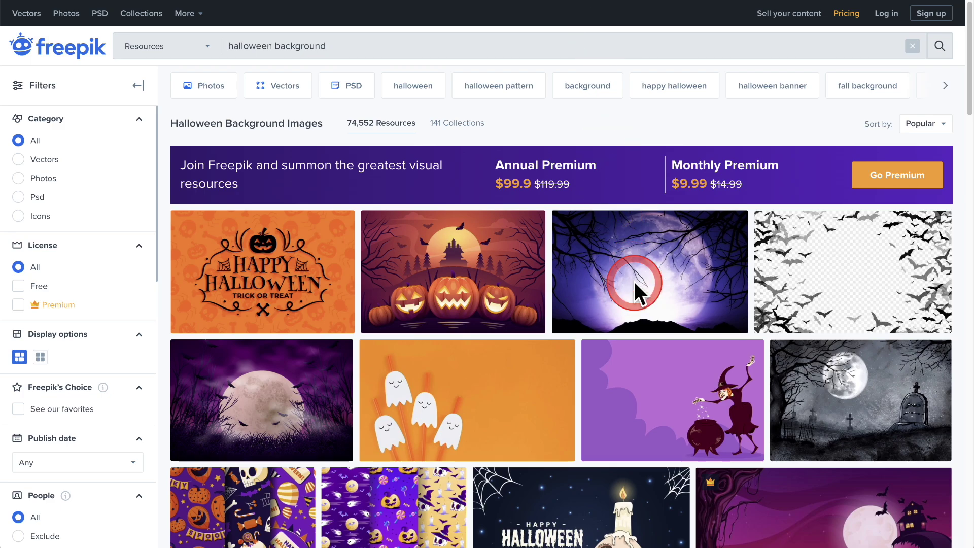
Switch to Freepik and browse the free and premium resources found for "halloween background"
scroll(635, 281, "down", 3)
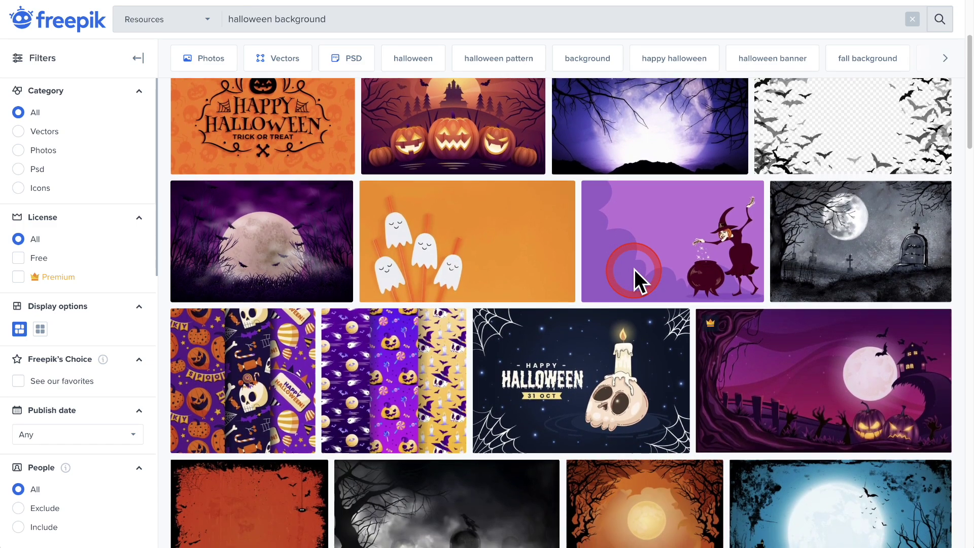
scroll(553, 243, "down", 5)
scroll(541, 244, "down", 1)
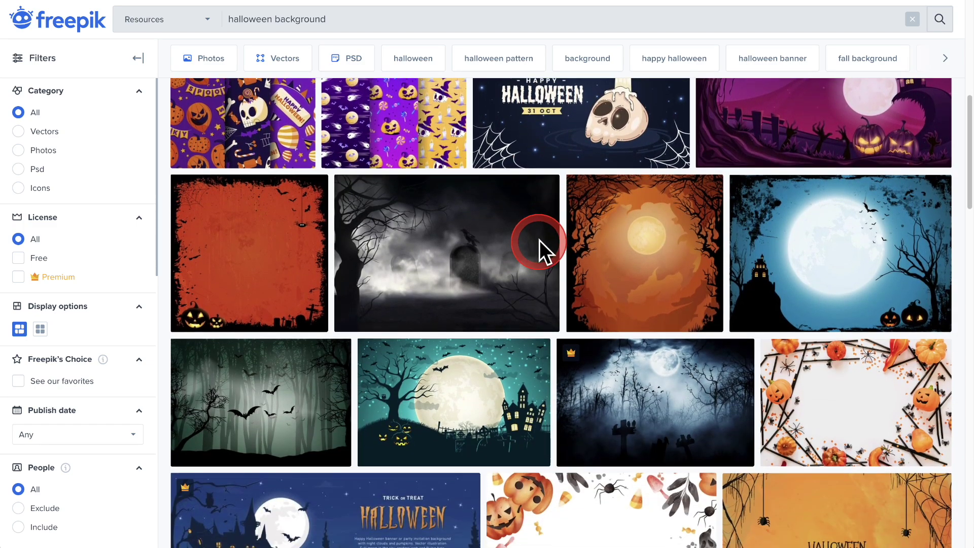
scroll(440, 276, "down", 3)
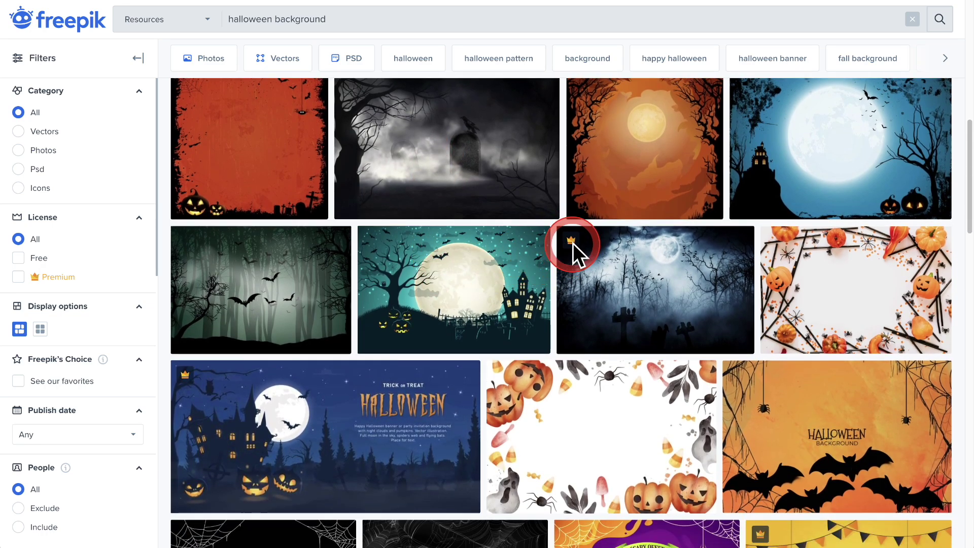
scroll(574, 243, "up", 4)
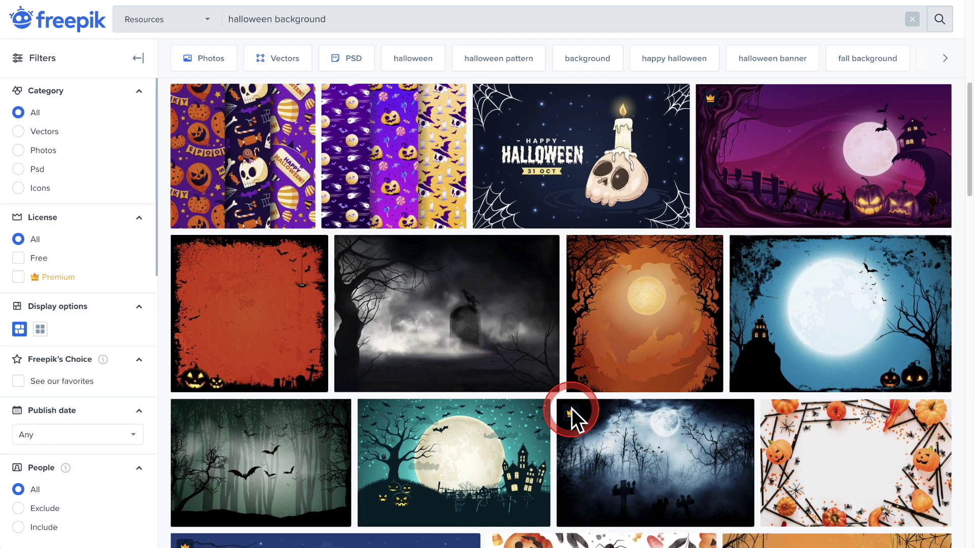
scroll(491, 372, "up", 5)
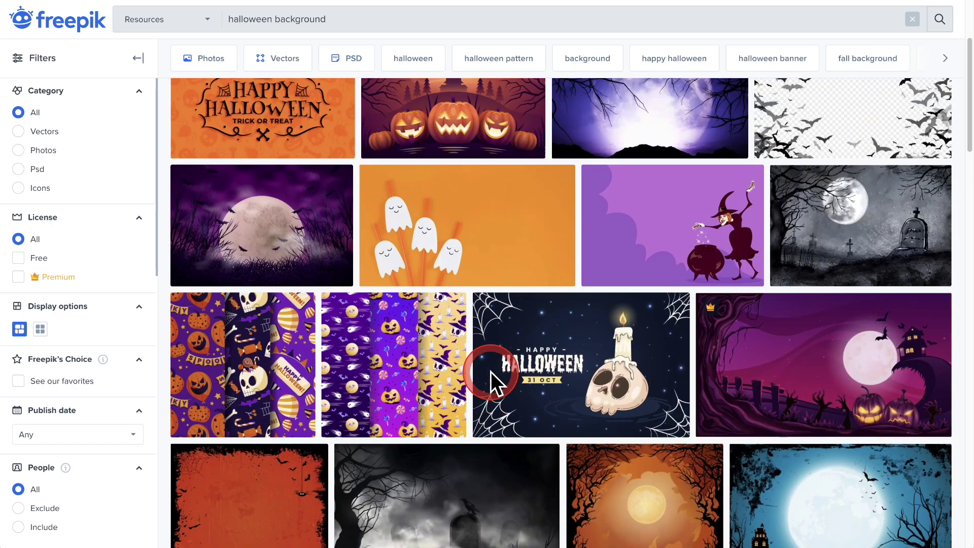
scroll(491, 372, "up", 5)
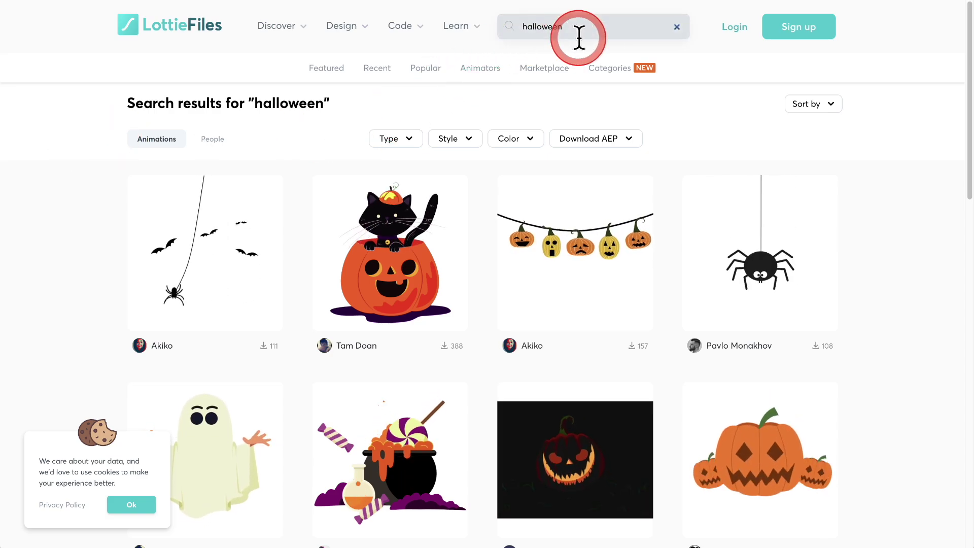
Switch to LottieFiles and browse the animation results for "halloween"
scroll(107, 119, "down", 1)
scroll(105, 120, "down", 1)
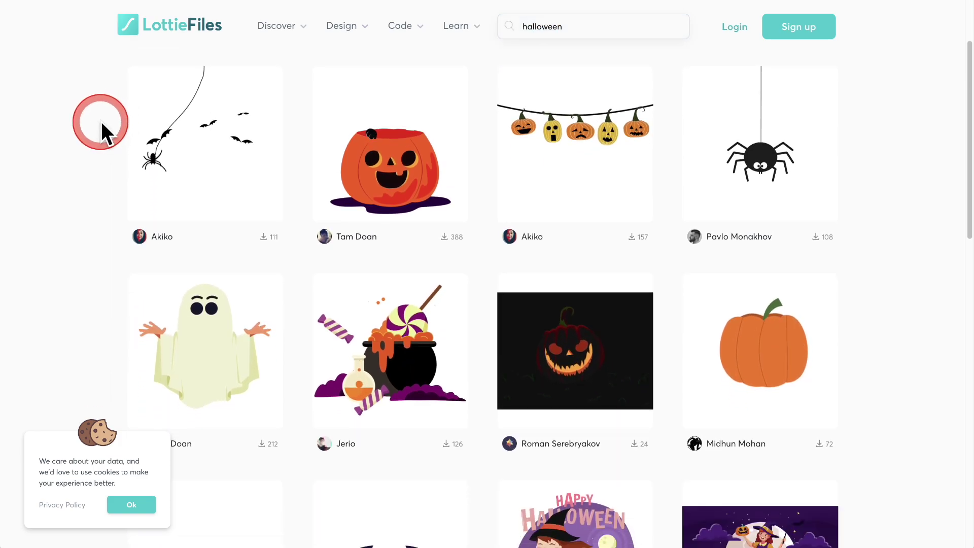
scroll(79, 133, "down", 1)
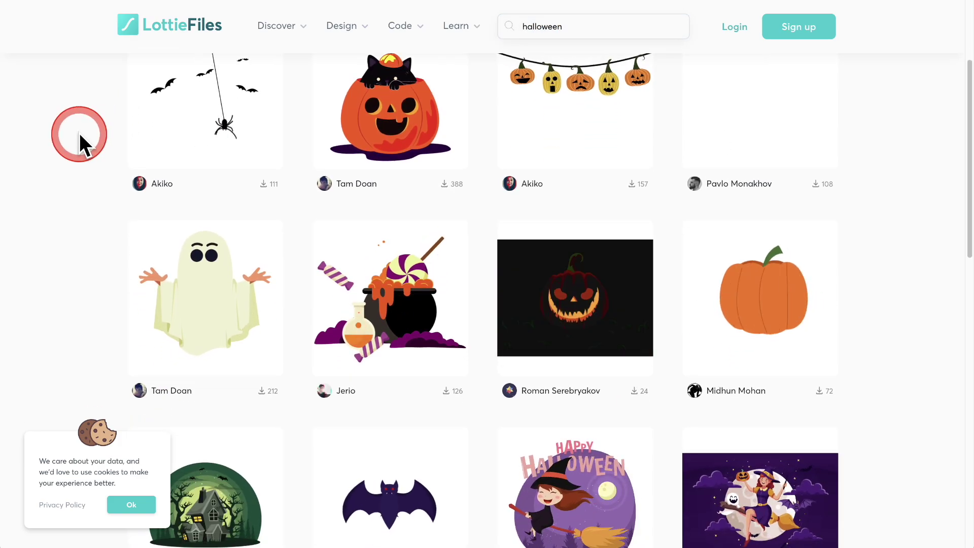
scroll(366, 304, "up", 1)
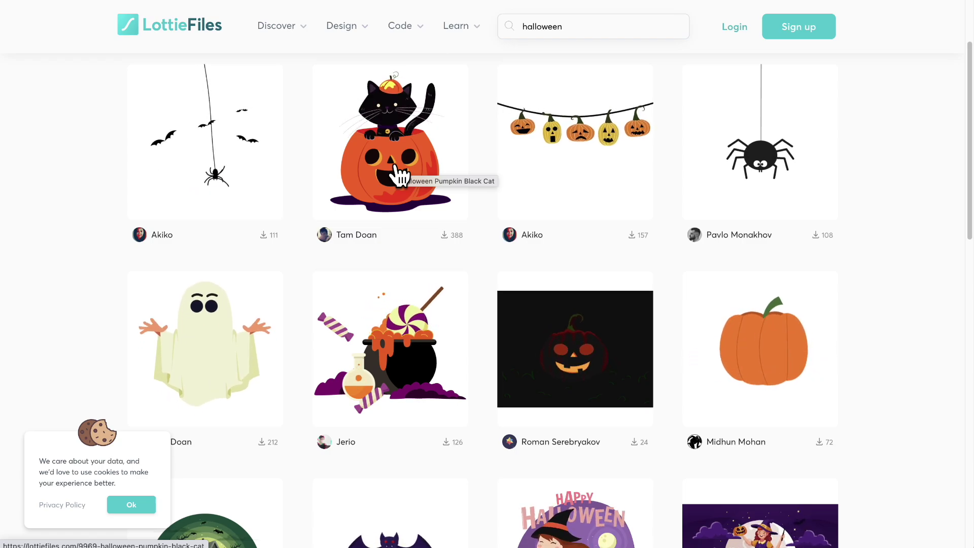
scroll(398, 175, "down", 4)
scroll(435, 272, "down", 4)
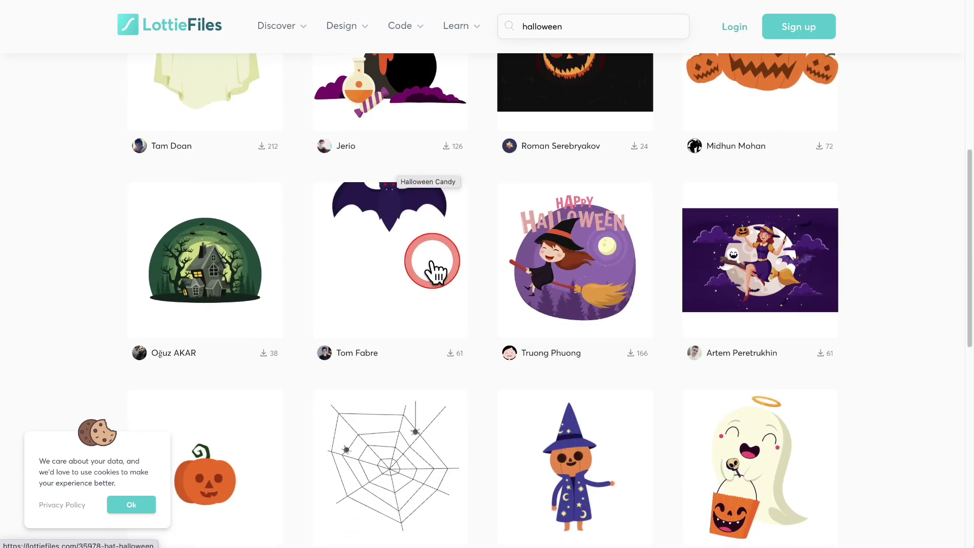
scroll(435, 269, "up", 5)
scroll(434, 260, "up", 5)
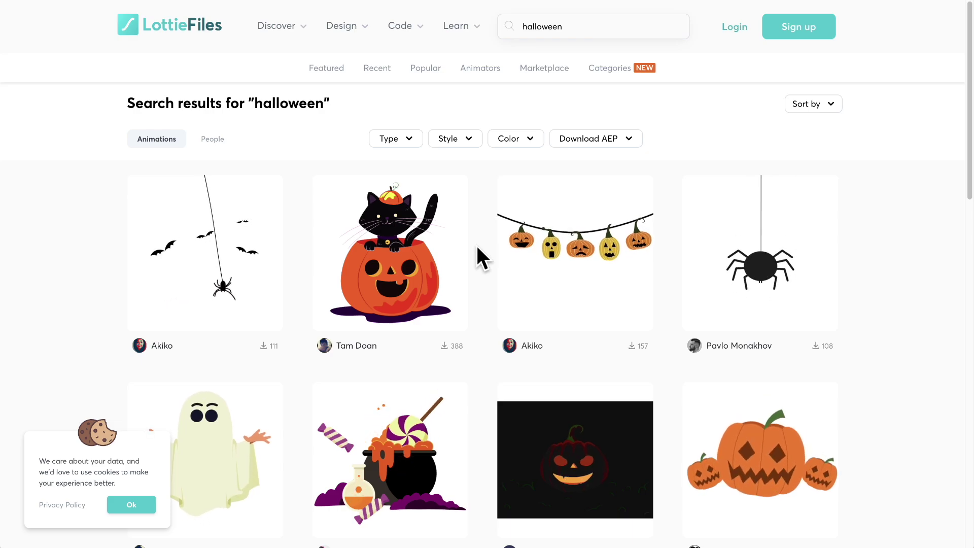
Open the Halloween Pumpkin Black Cat animation from the LottieFiles search results
scroll(477, 247, "down", 1)
scroll(482, 257, "down", 2)
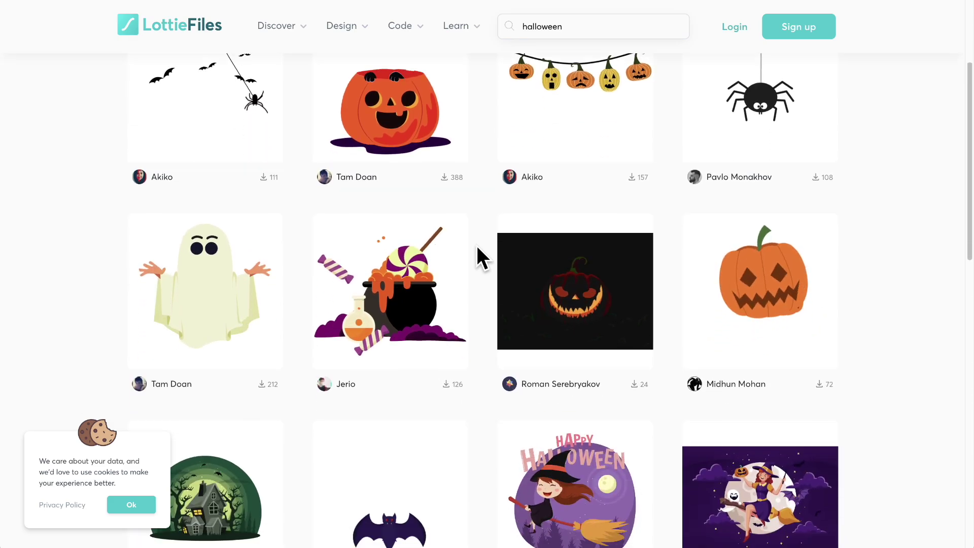
left_click(476, 246)
scroll(457, 284, "up", 2)
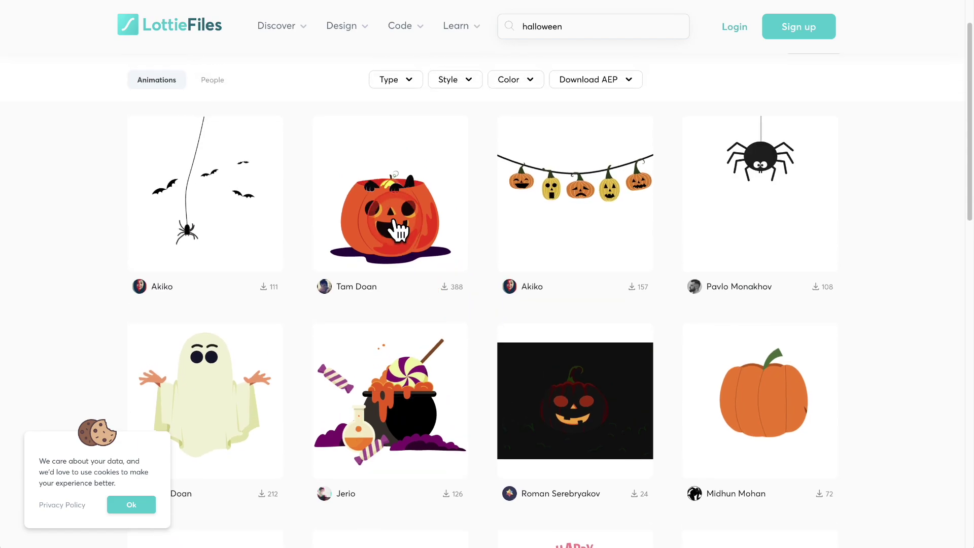
left_click(395, 215)
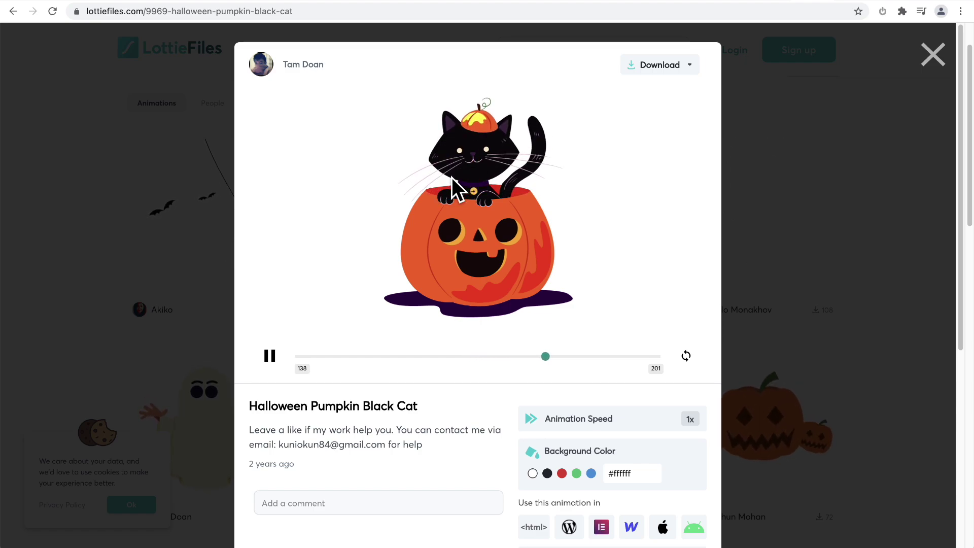
Show the download formats offered for the Halloween Pumpkin Black Cat animation
left_click(539, 150)
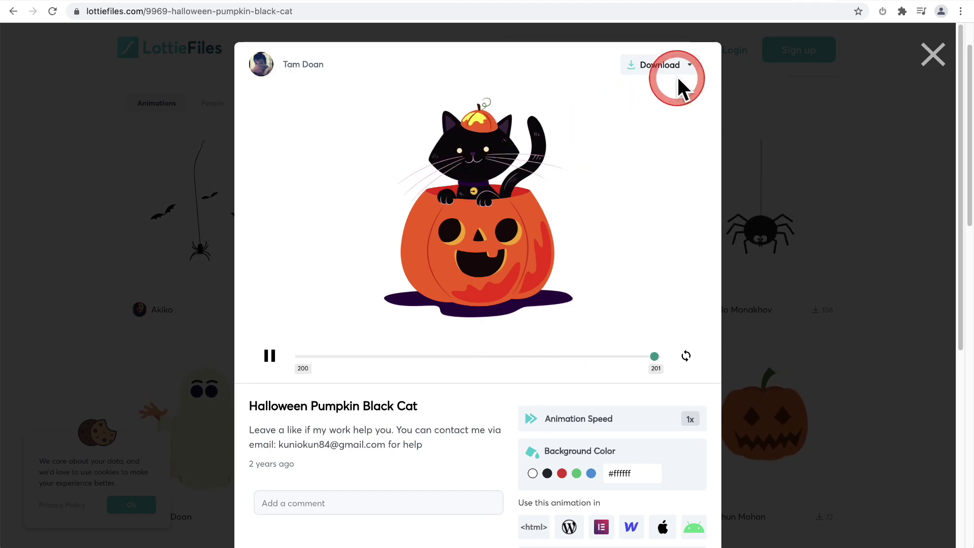
left_click(689, 65)
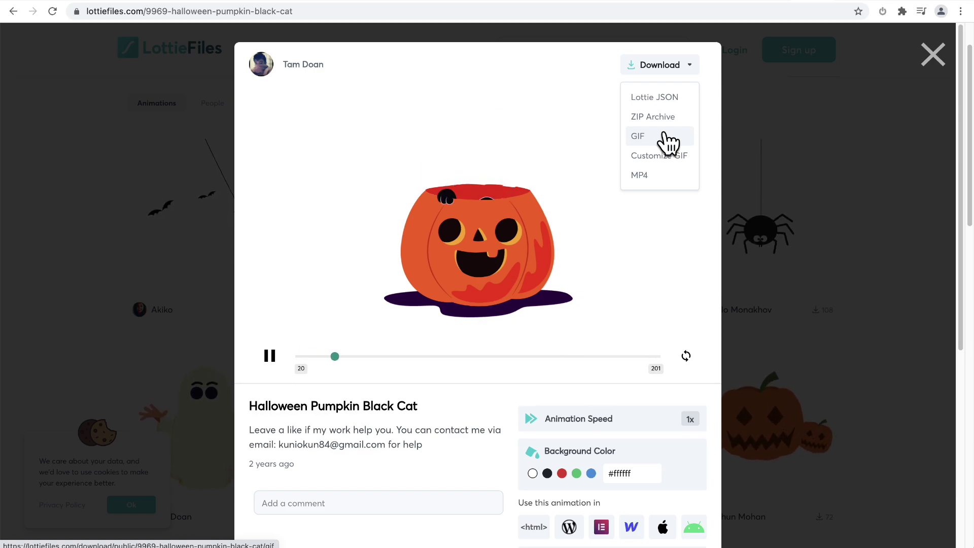
left_click_drag(665, 134, 603, 267)
Open the animation's HTML embed option and select the Lottie JSON URL contained in the page address
scroll(601, 265, "down", 1)
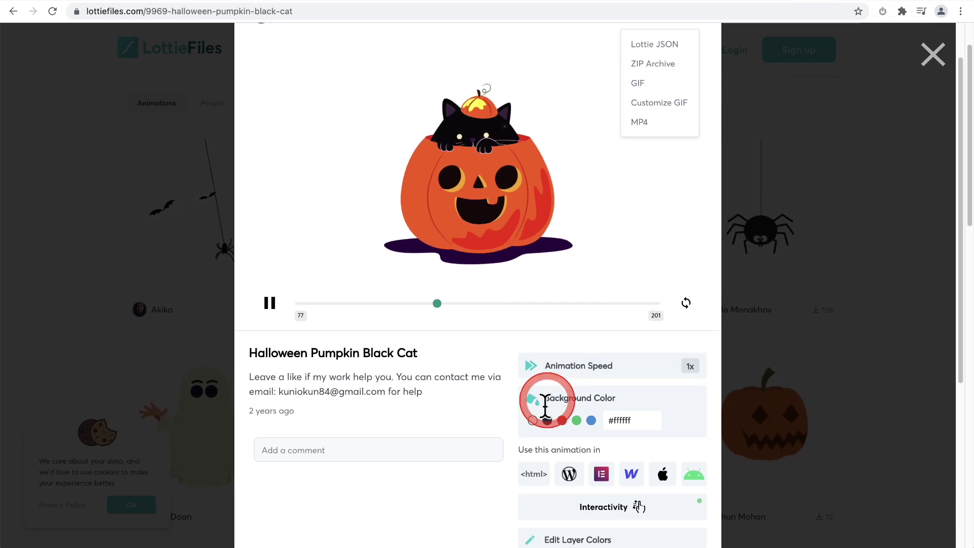
scroll(502, 442, "down", 1)
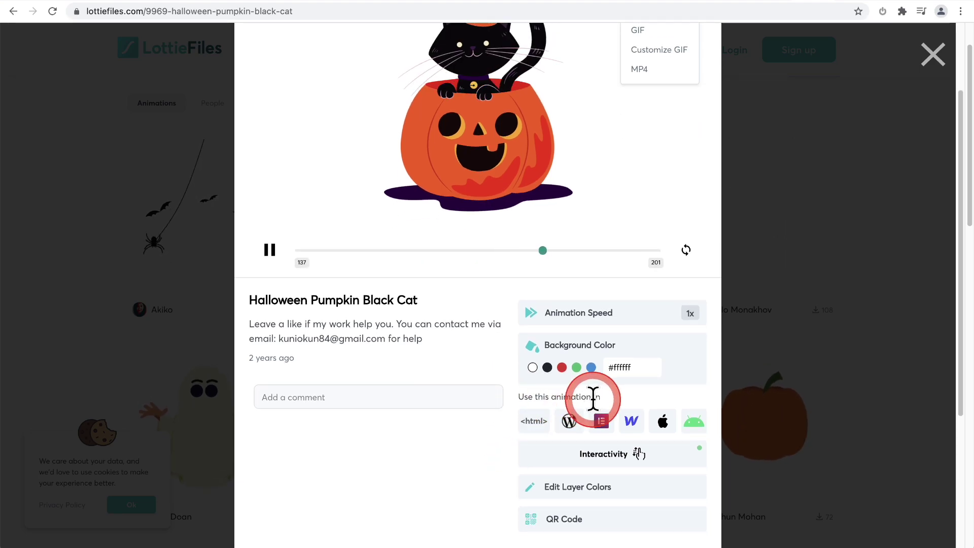
left_click(533, 425)
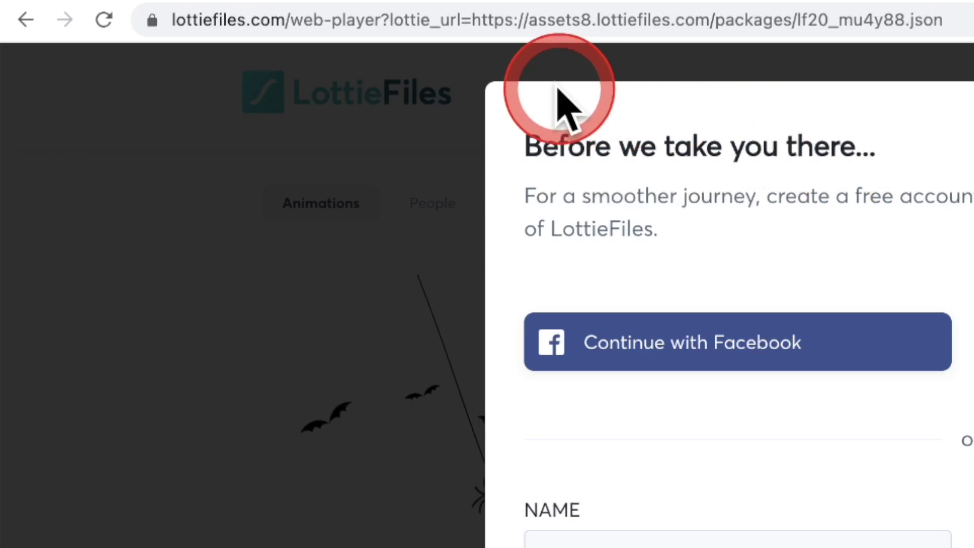
left_click_drag(476, 20, 971, 25)
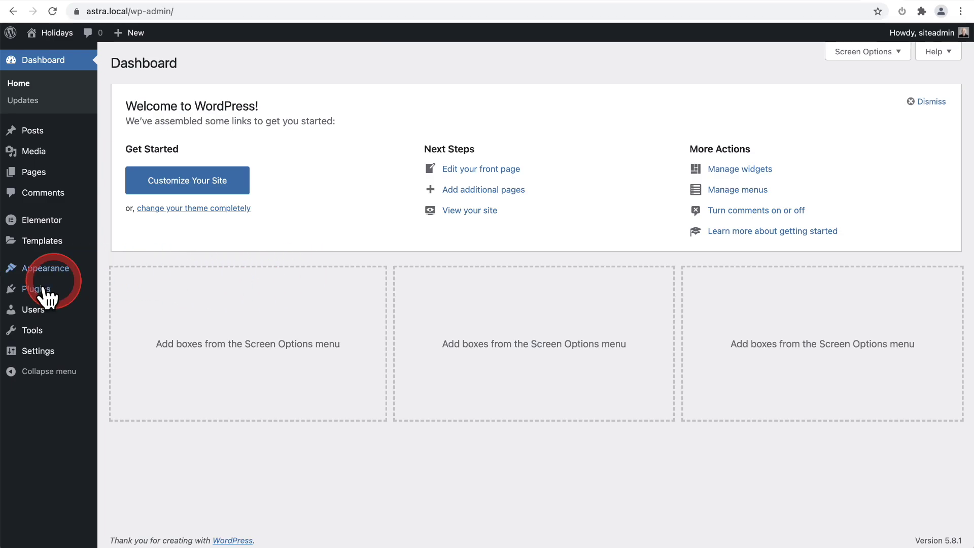
Open the add-new plugin page and search the plugin directory for "ultimate addons for gutenberg"
mouse_move(43, 289)
left_click(135, 308)
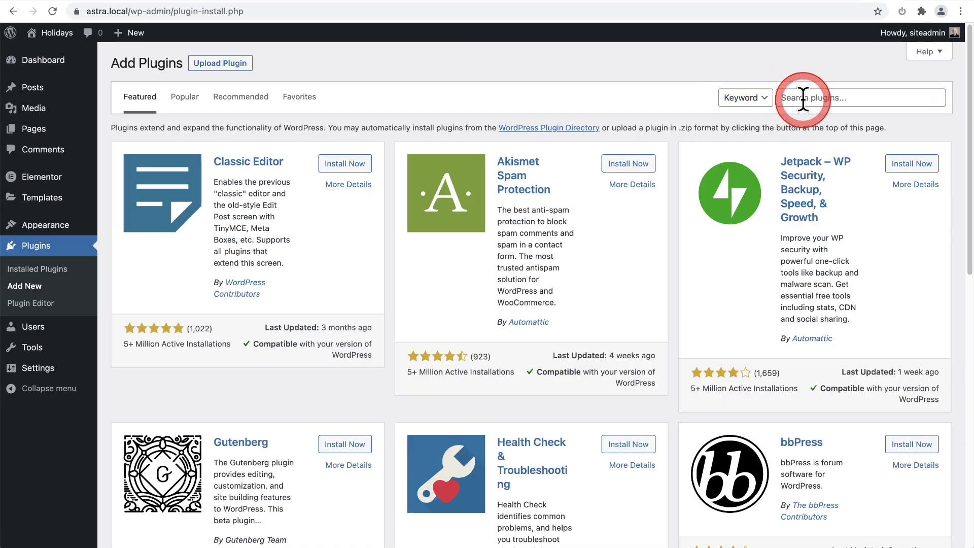
left_click(777, 96)
type("ultimate addons for gutenberg")
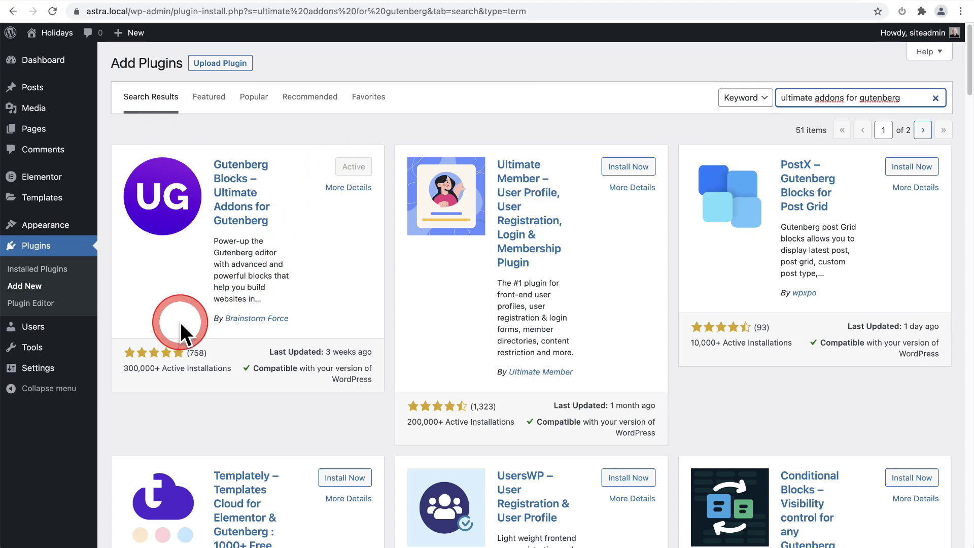
Open the UAG plugin settings and display its list of blocks
mouse_move(55, 381)
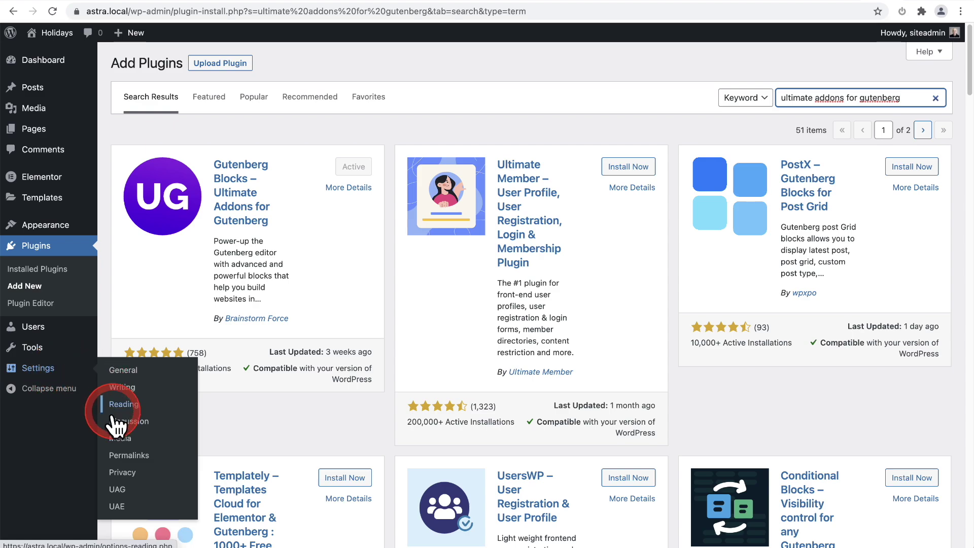
left_click(117, 490)
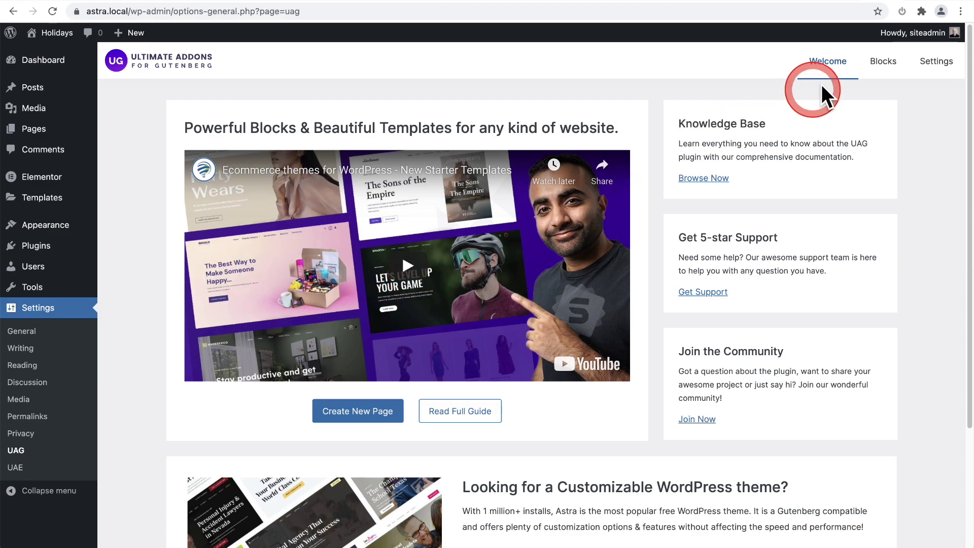
left_click(880, 66)
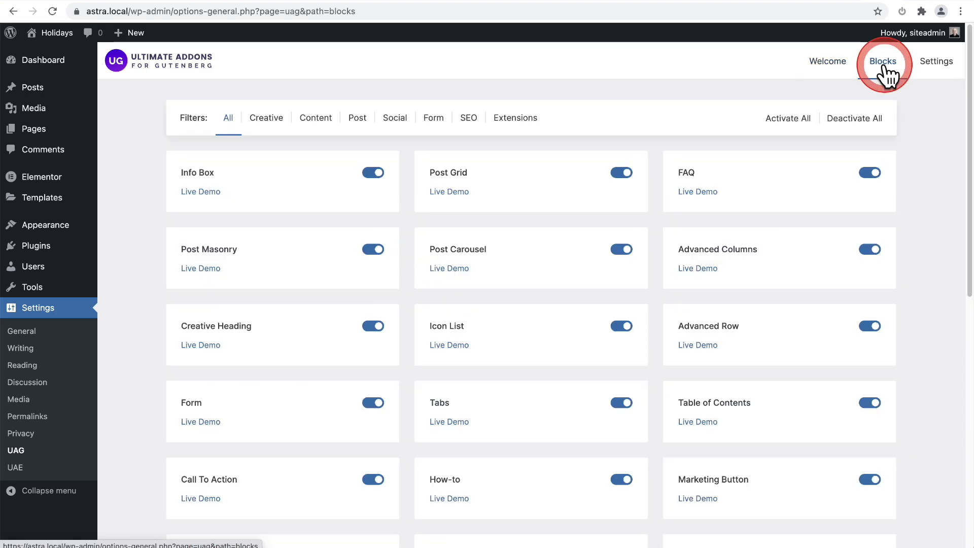
Deactivate all Ultimate Addons for Gutenberg blocks and enable only the Lottie Animation block
left_click(788, 137)
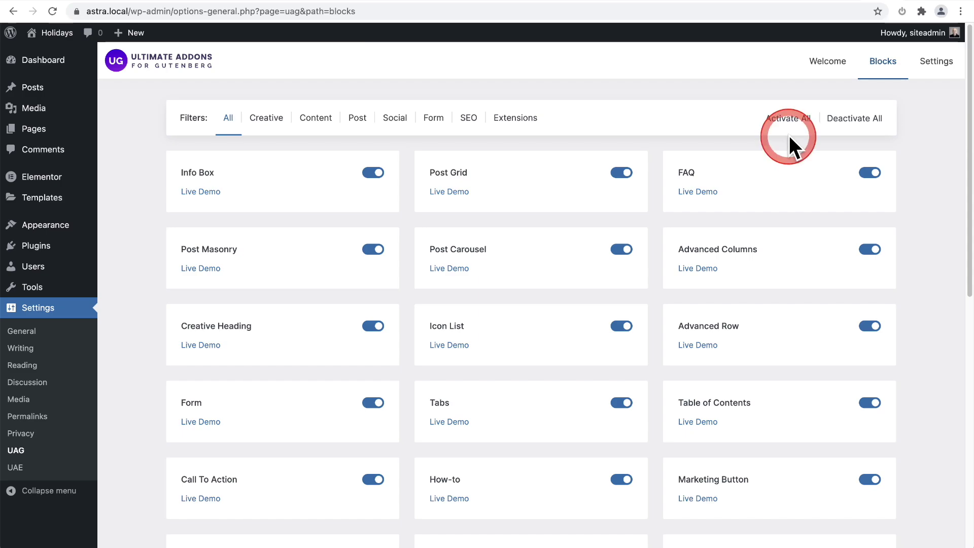
left_click(827, 127)
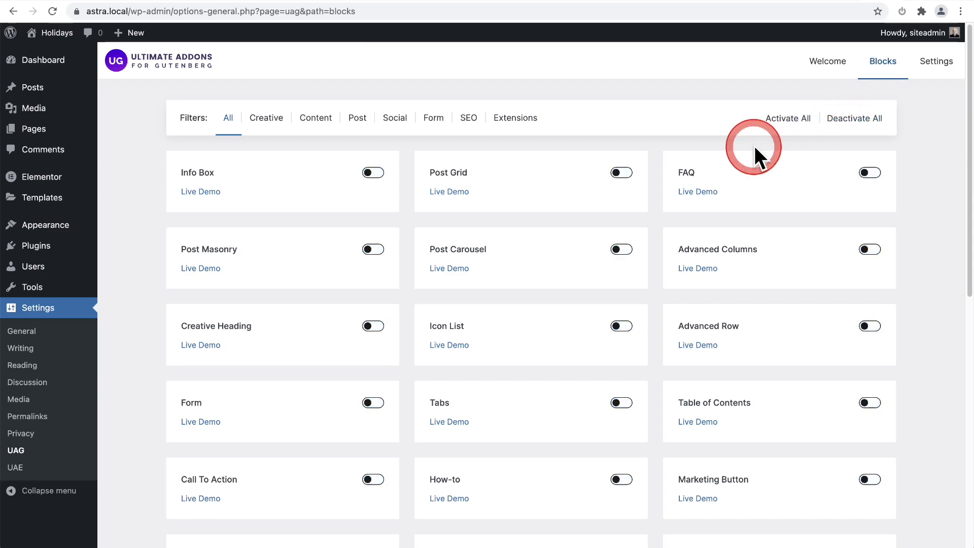
scroll(756, 147, "down", 5)
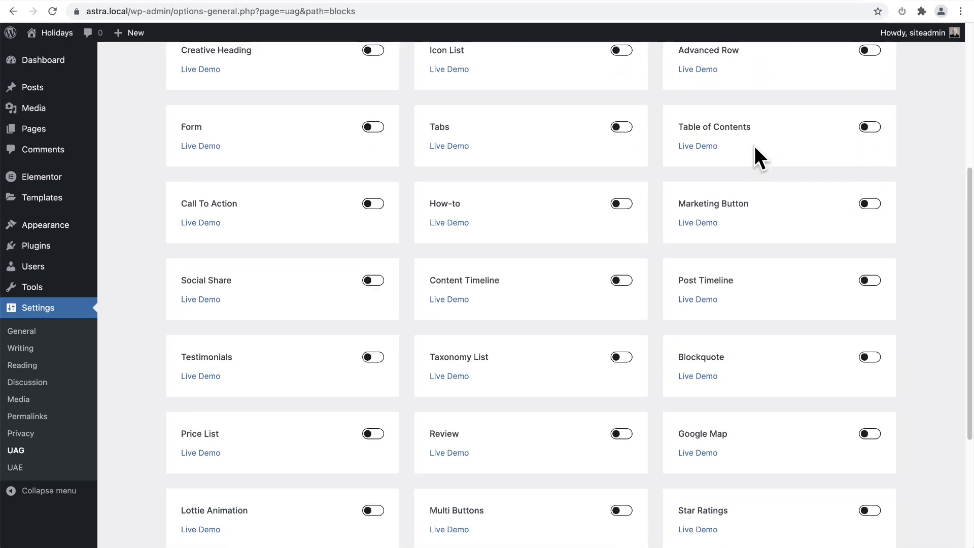
scroll(754, 145, "down", 3)
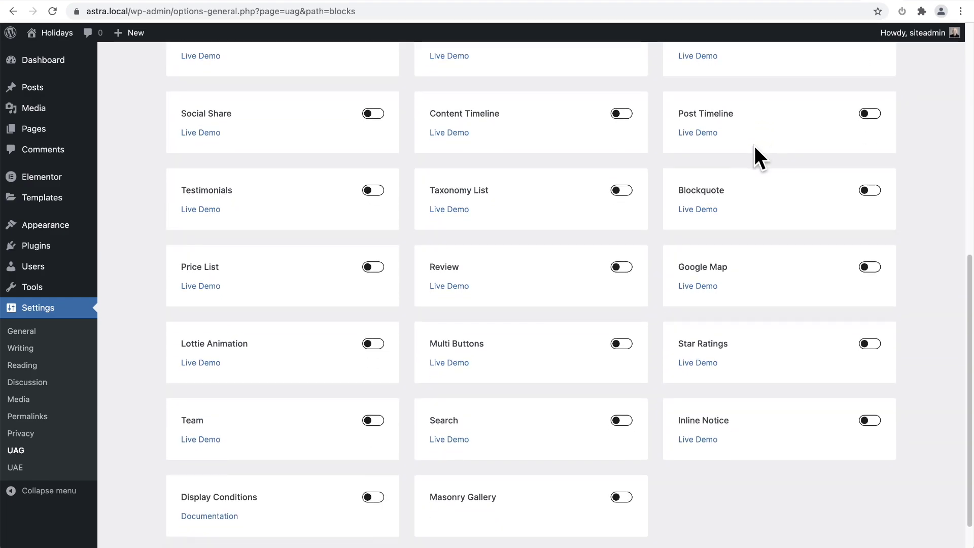
scroll(754, 146, "down", 1)
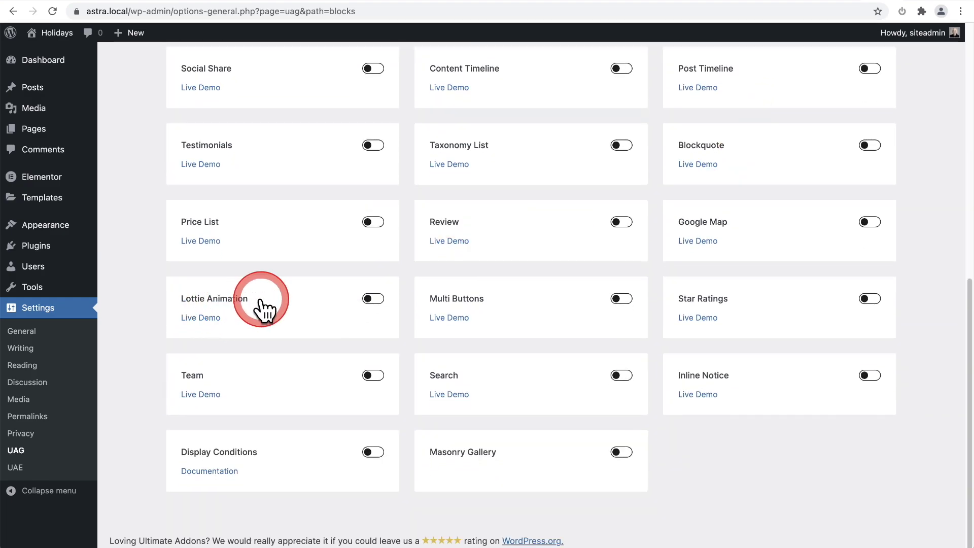
left_click(374, 299)
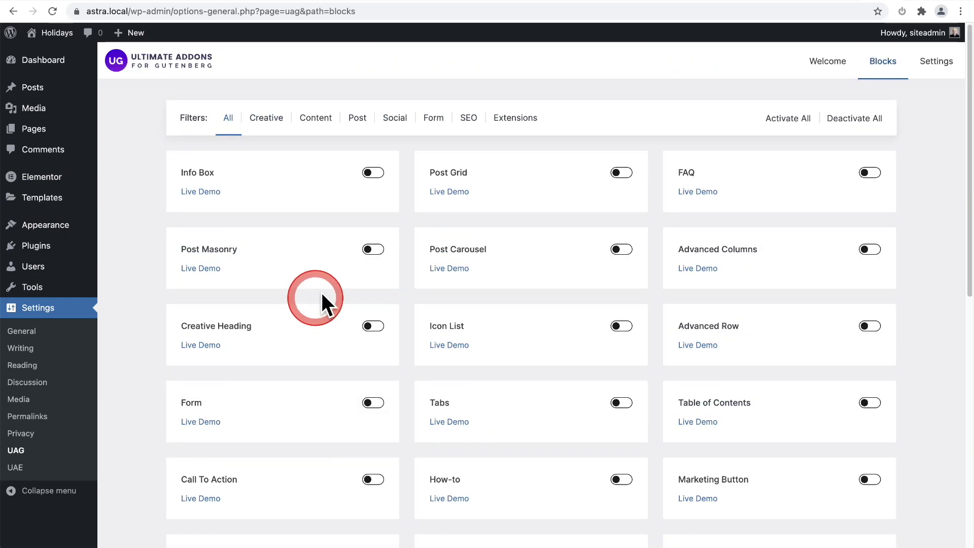
Activate all of the Ultimate Addons for Gutenberg blocks
left_click(786, 123)
scroll(524, 178, "down", 10)
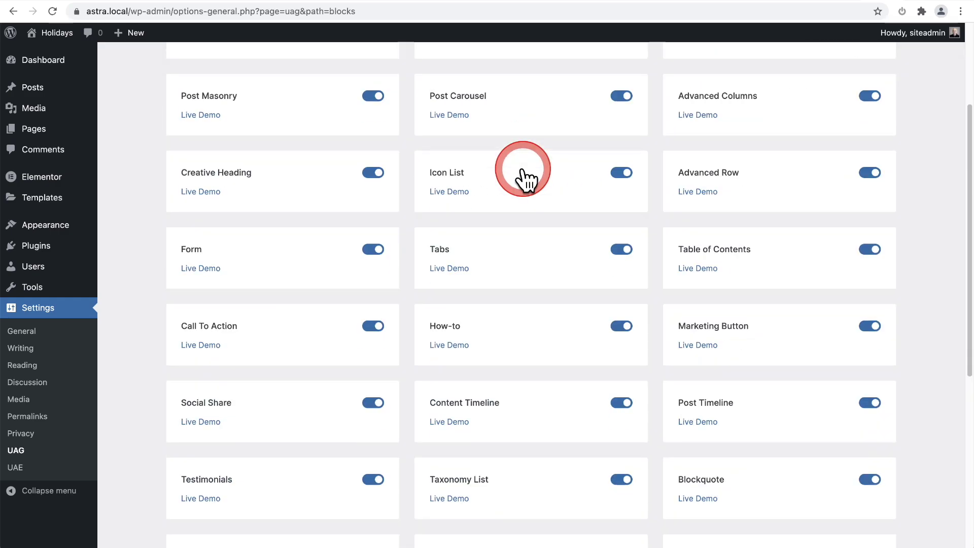
scroll(523, 168, "up", 10)
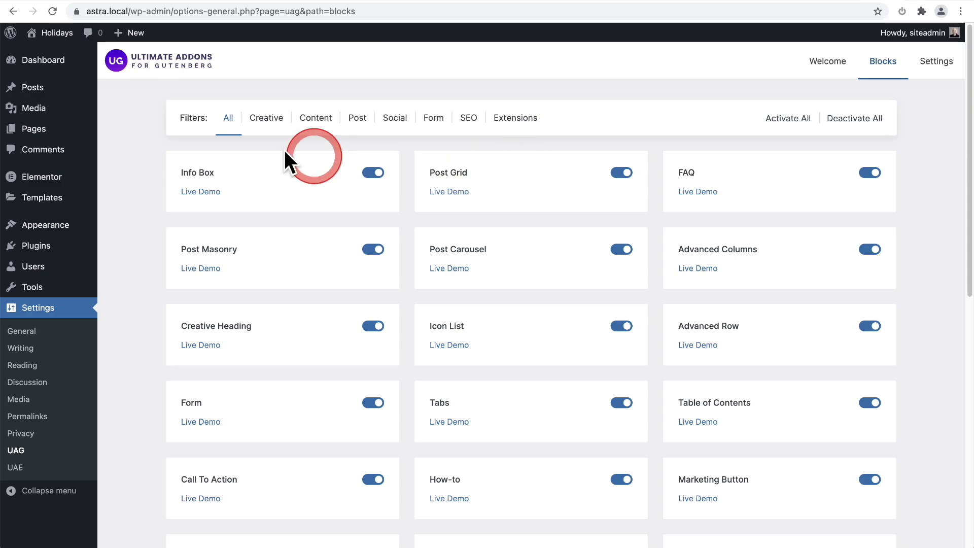
Create a new WordPress page and title it "Lottis Animation"
left_click(131, 153)
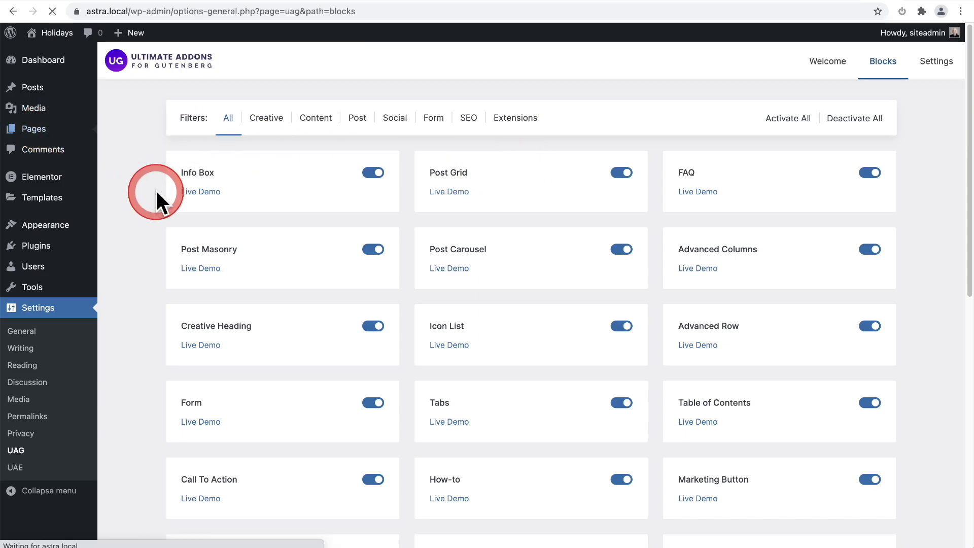
type("Lottis Animation")
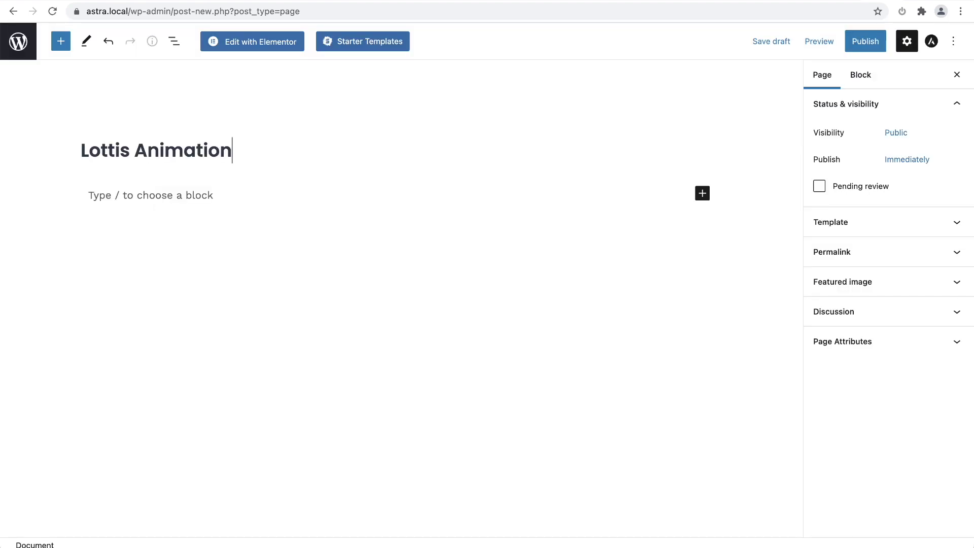
left_click(70, 115)
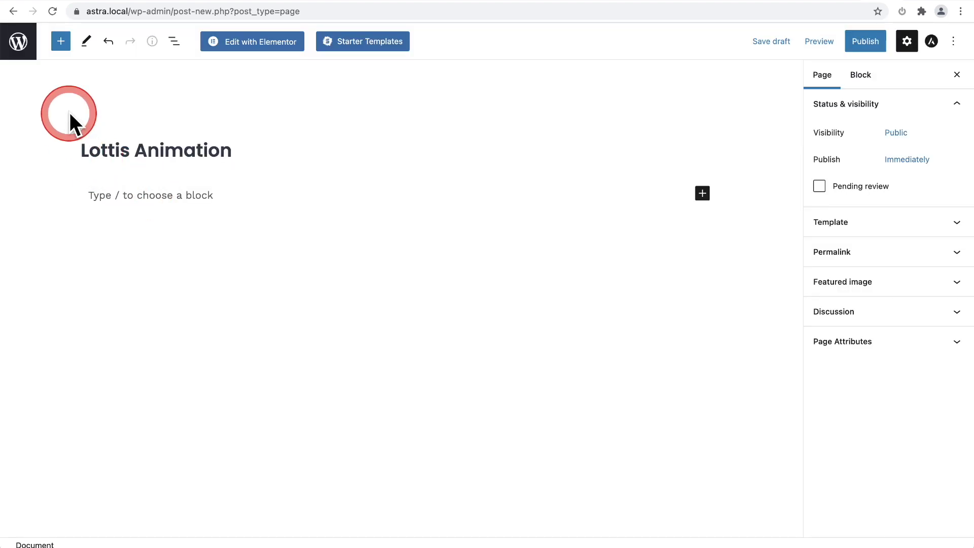
Search the blocks for "lot" and insert the Lottie Animation block into the page
left_click(60, 50)
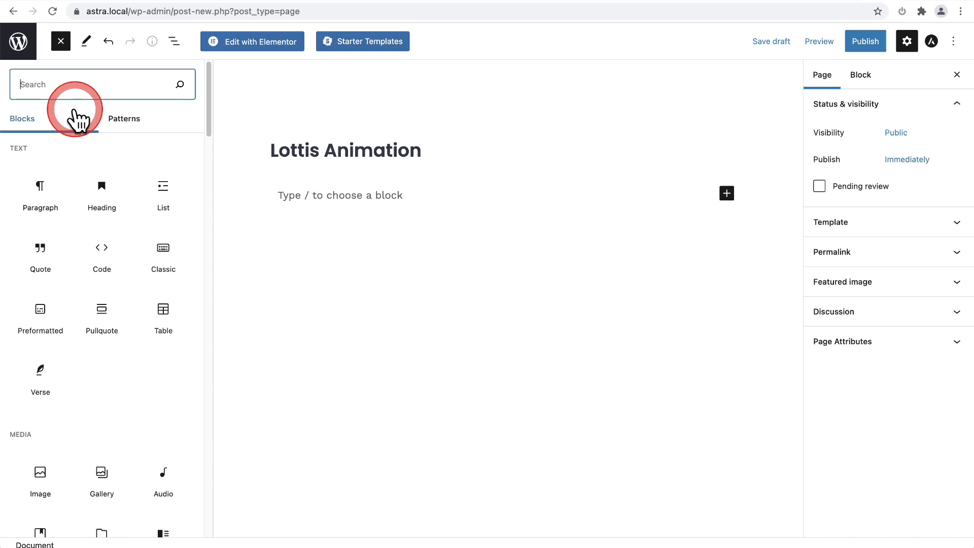
type("lot")
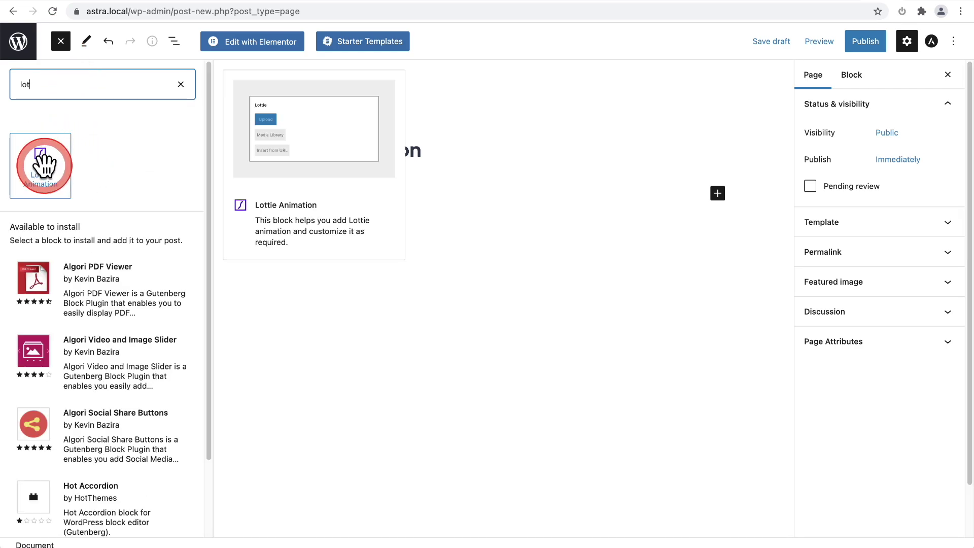
left_click(40, 165)
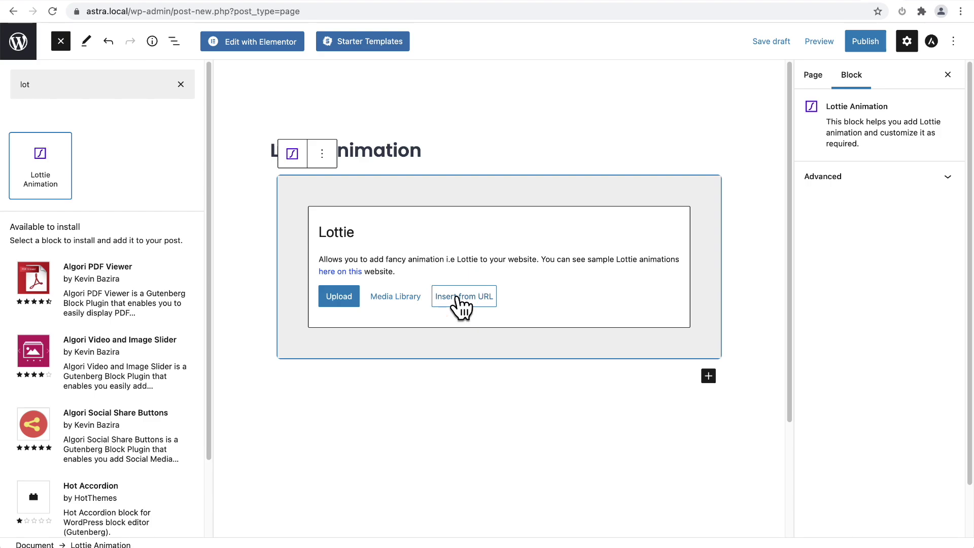
Load the pumpkin and black cat animation into the Lottie block from its lottiefiles.com URL ending in lf20_mu4y88.json
left_click(281, 293)
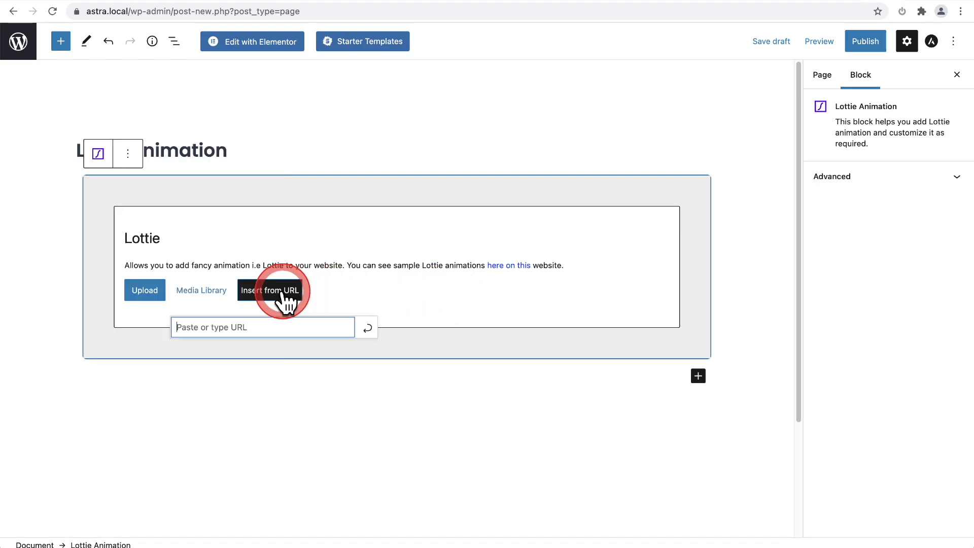
left_click(254, 325)
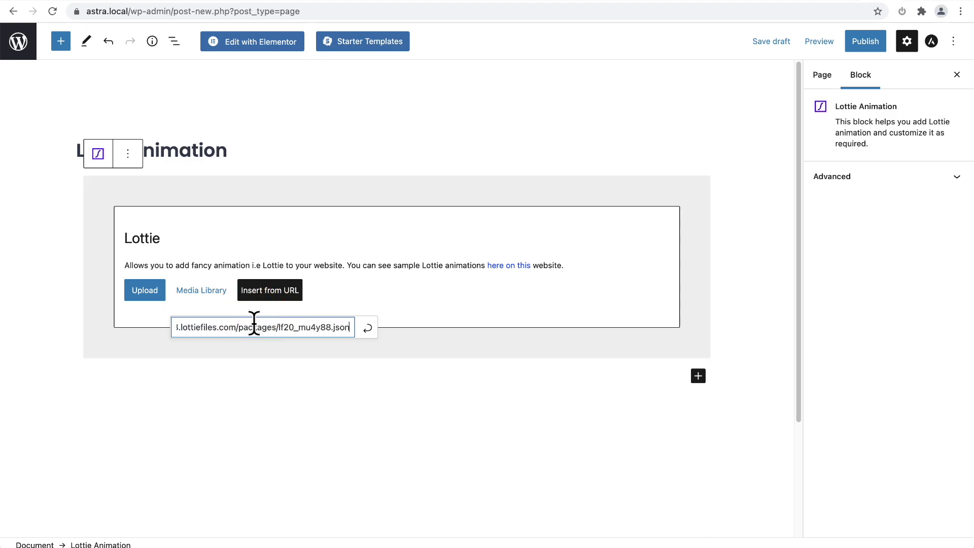
key("Return")
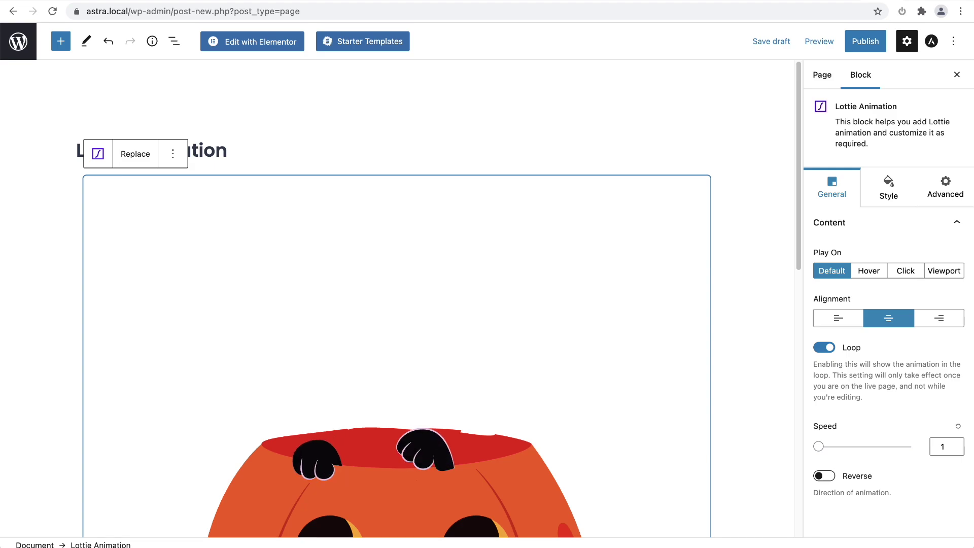
scroll(275, 315, "down", 5)
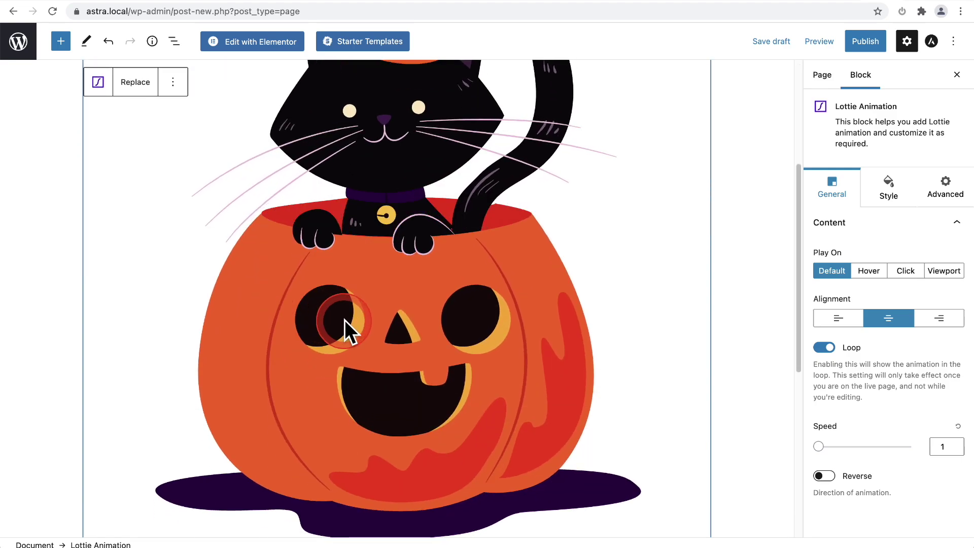
scroll(358, 321, "up", 4)
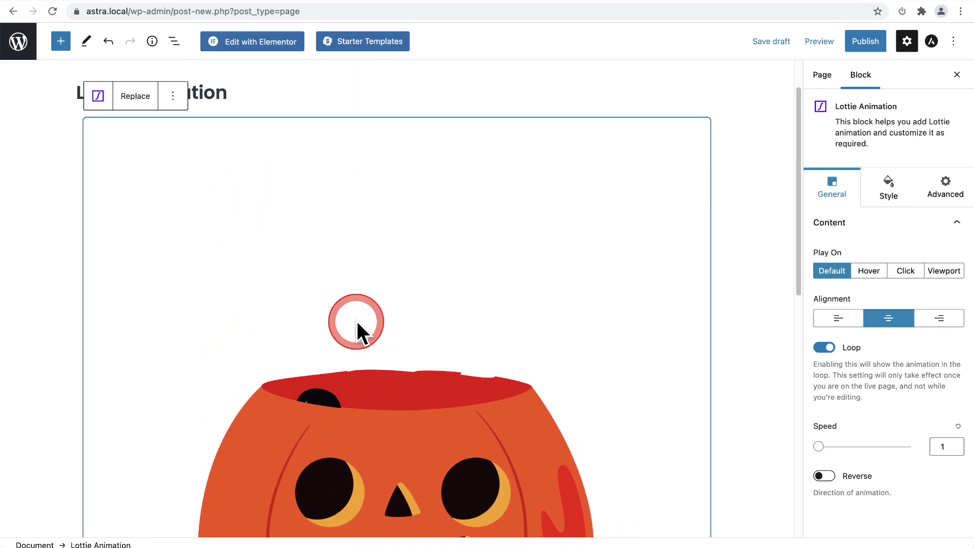
scroll(357, 321, "down", 4)
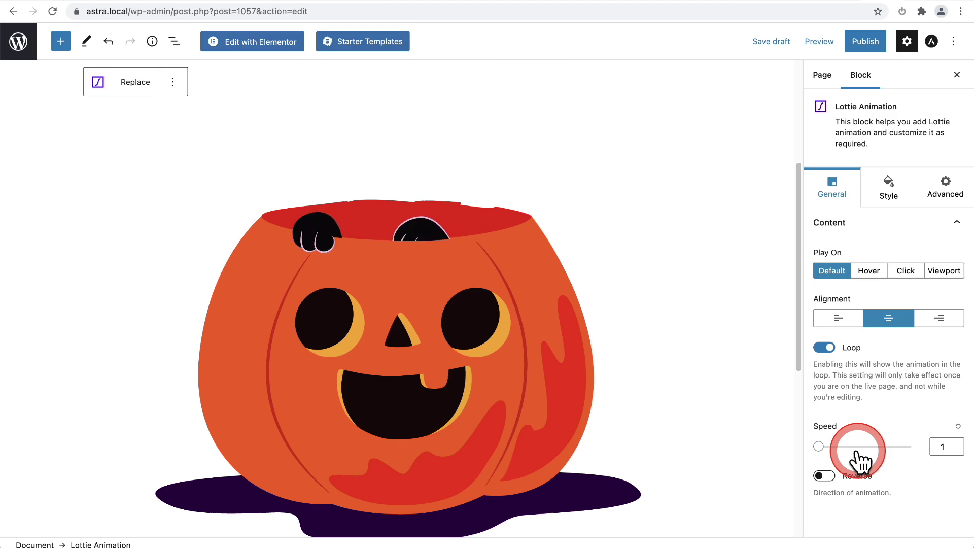
Set the Lottie animation's width to 199 in its style settings and save the page
left_click(839, 204)
left_click(885, 202)
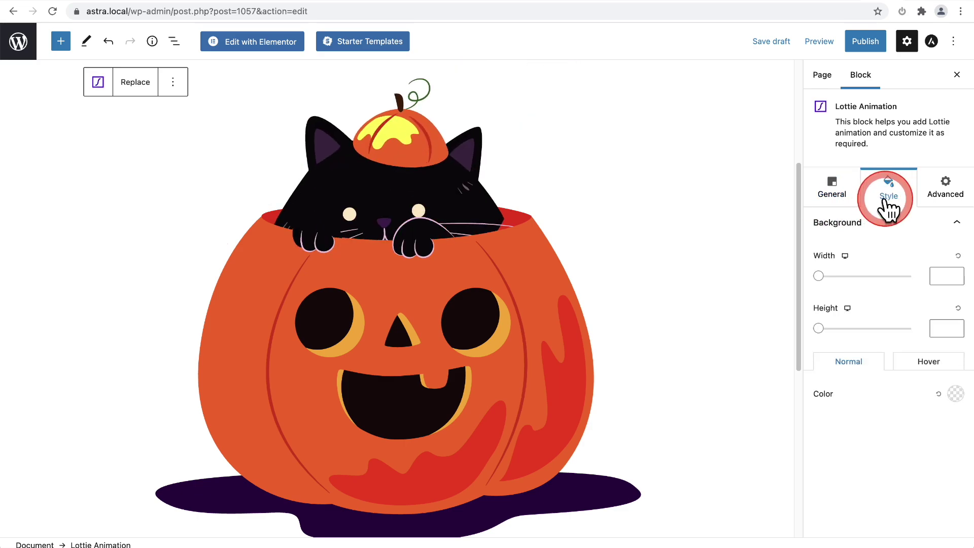
left_click(821, 277)
left_click_drag(821, 276, 835, 278)
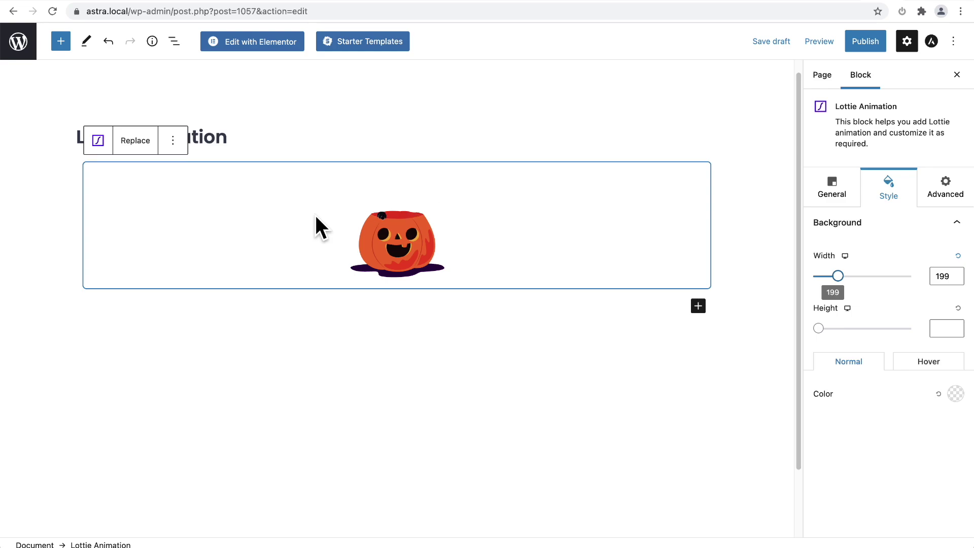
left_click(431, 273)
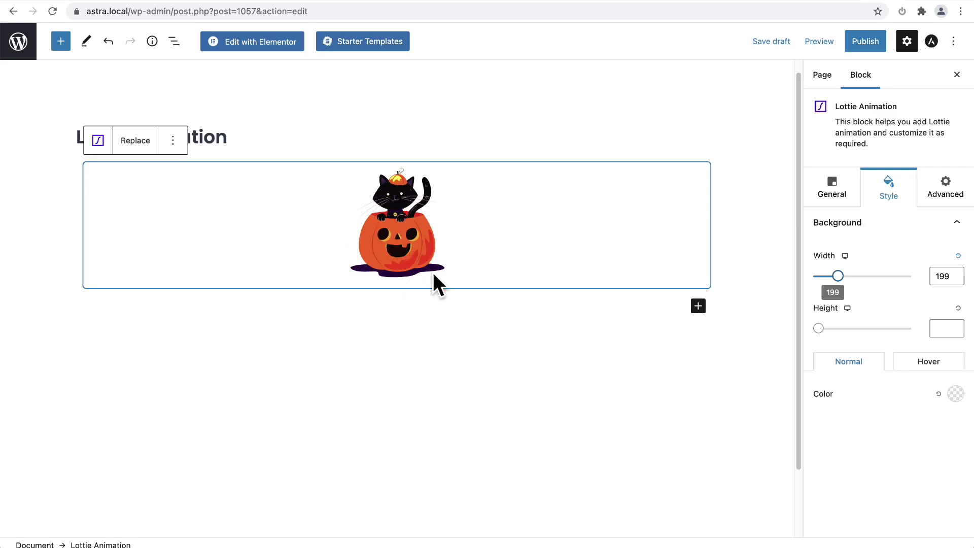
key("super+s")
left_click(433, 274)
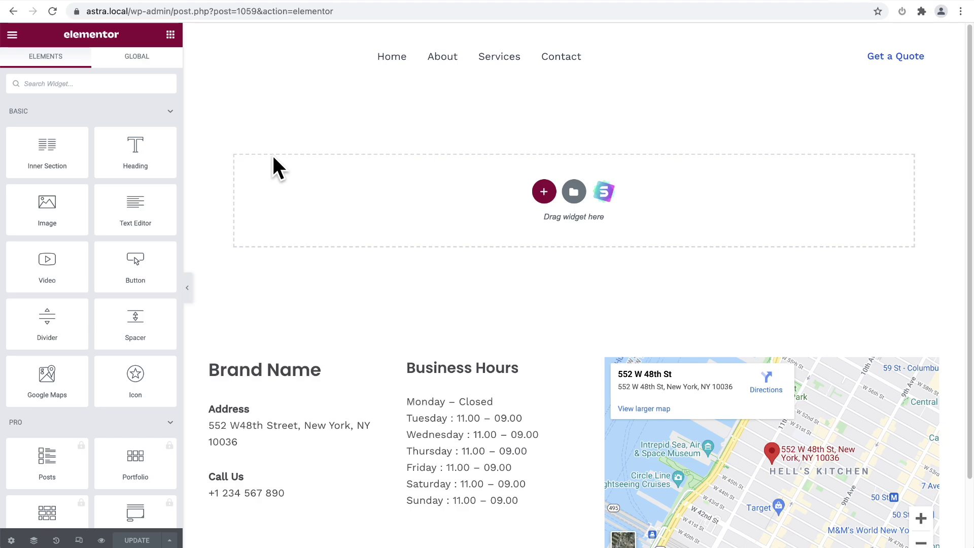
Switch to the page open in the Elementor editor and search its widgets for "lot"
left_click(107, 83)
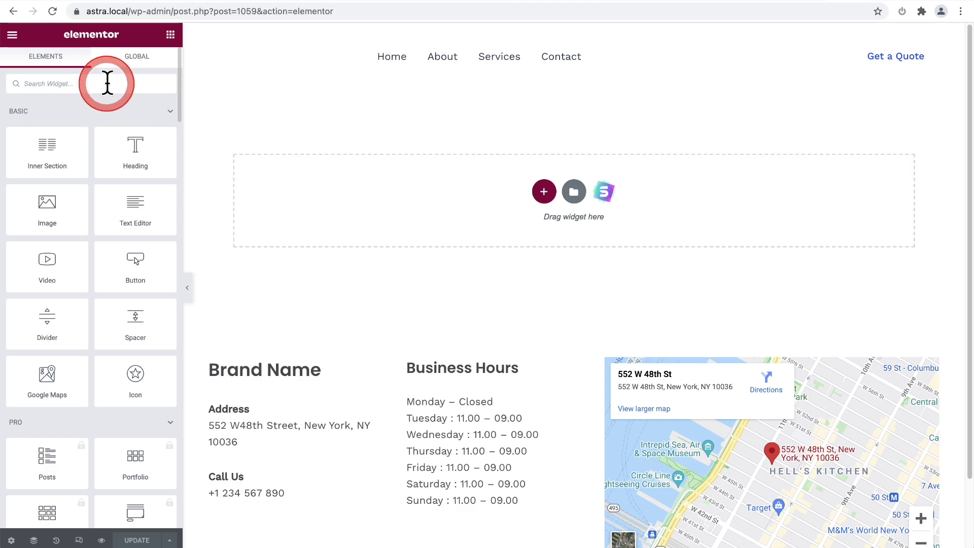
type("lot")
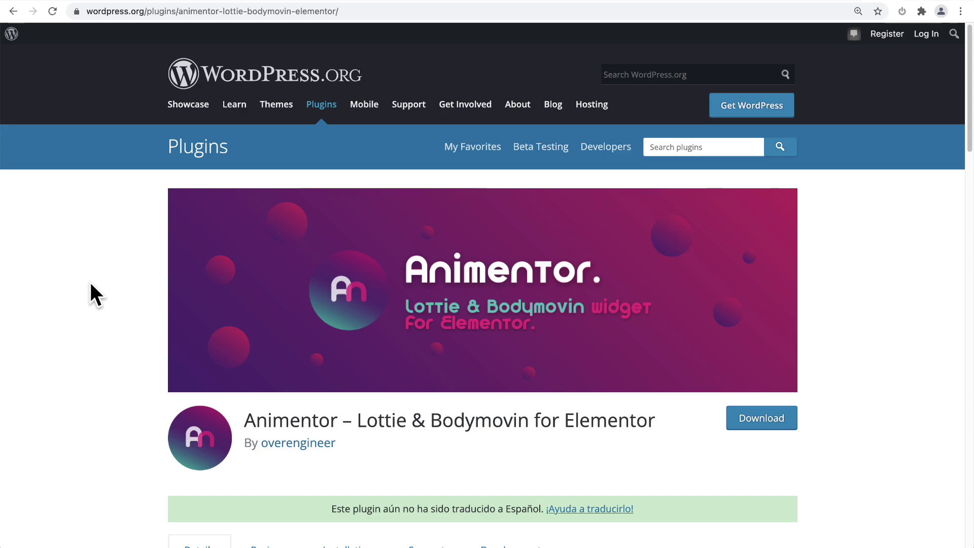
Switch to the WordPress.org page of the Animentor – Lottie & Bodymovin for Elementor plugin and read its description and features
left_click(95, 294)
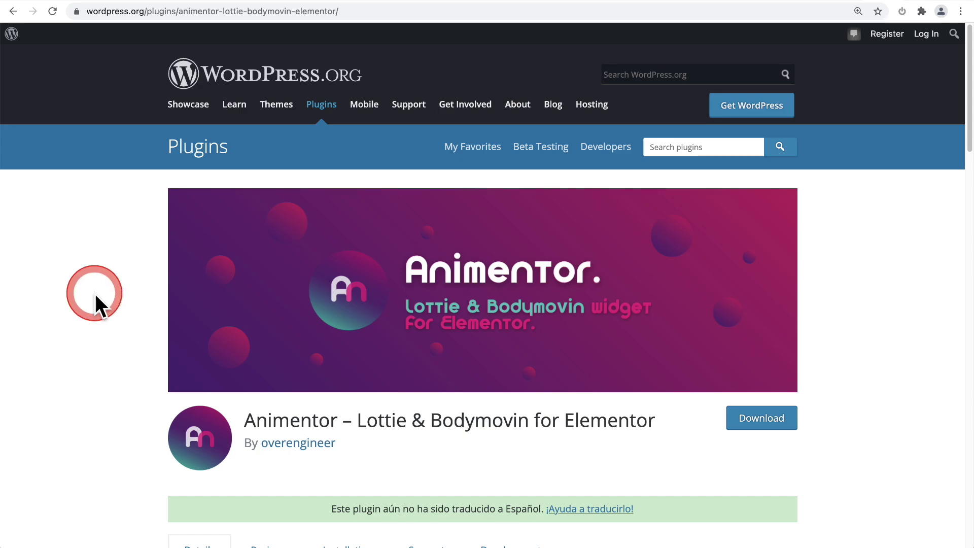
left_click(193, 409)
left_click(283, 419)
left_click(131, 335)
scroll(131, 334, "down", 3)
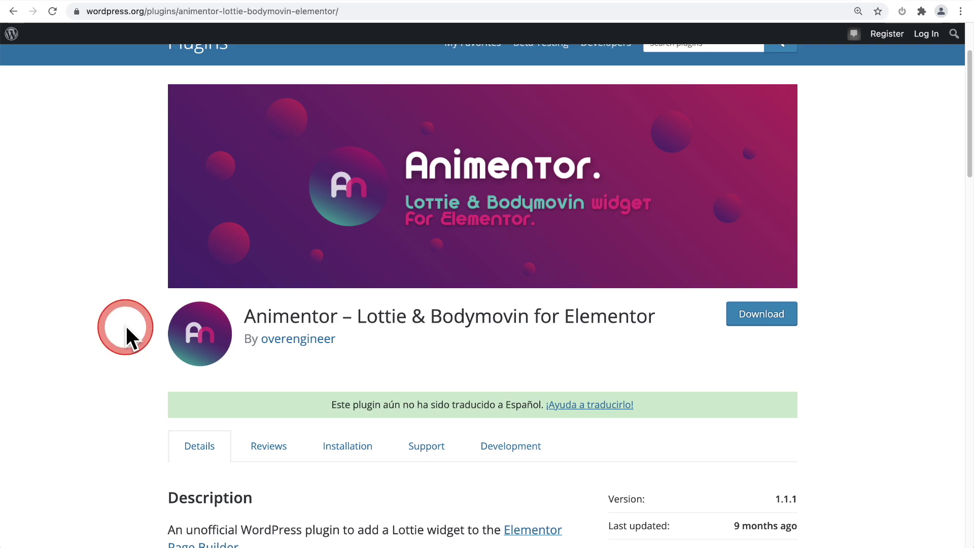
scroll(128, 329, "down", 3)
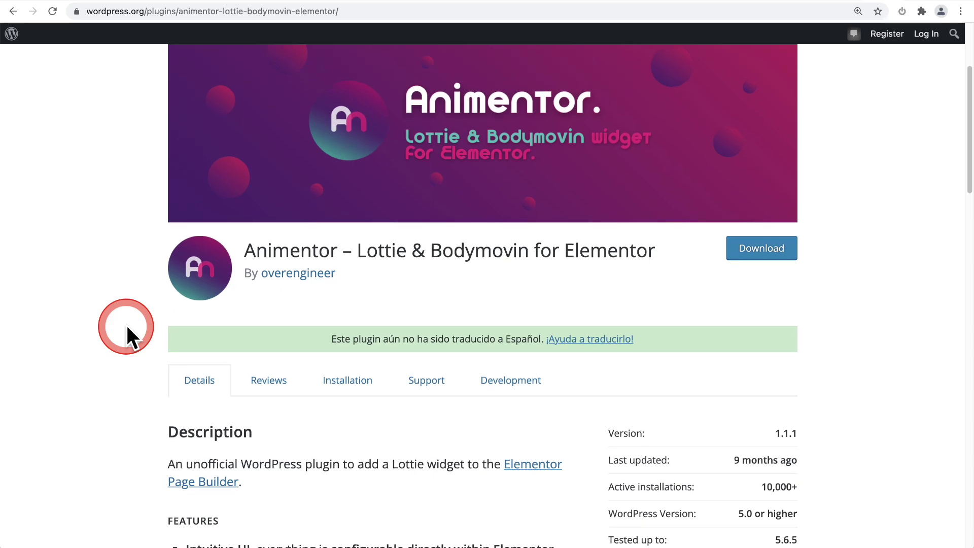
scroll(126, 325, "down", 5)
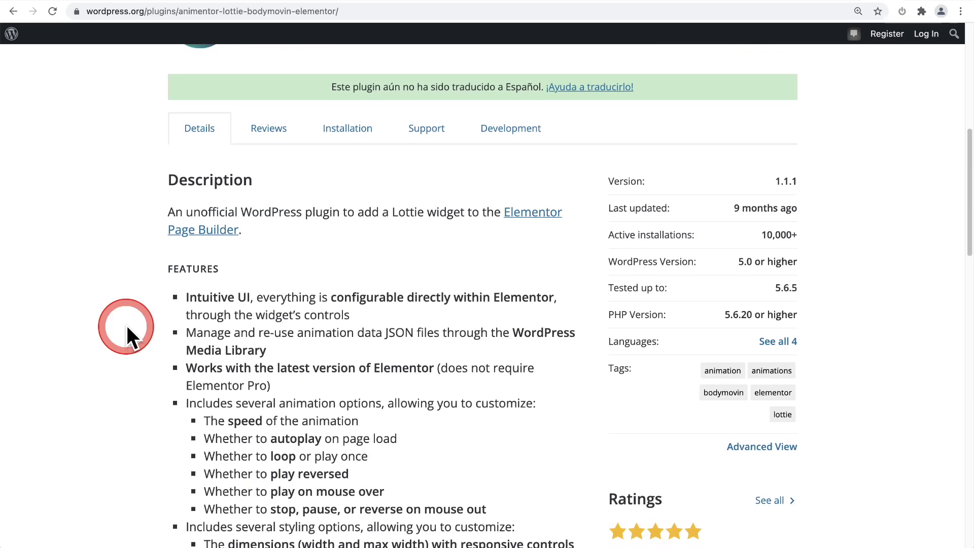
Look through the rest of the Animentor plugin page, covering its styling options, setup tutorial, ratings and screenshots
scroll(127, 325, "down", 6)
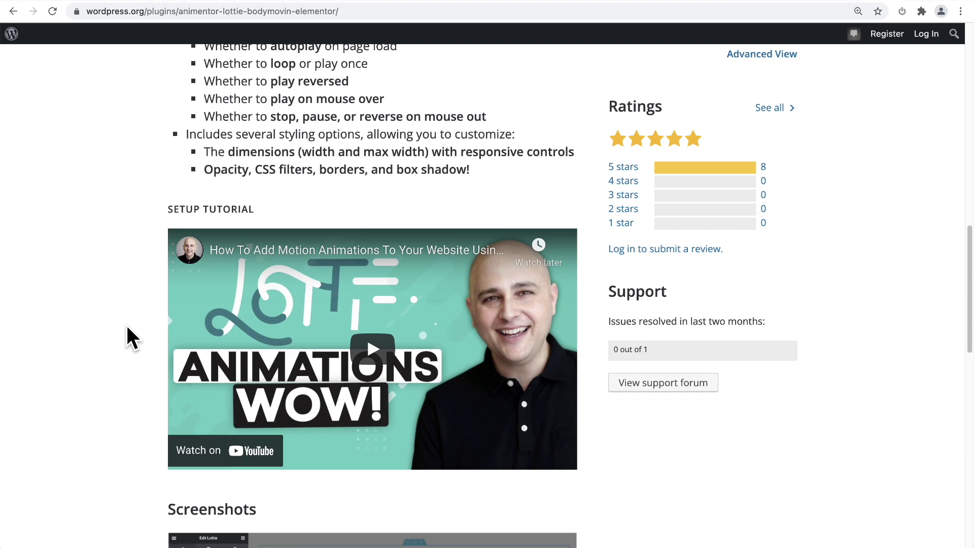
left_click(126, 324)
scroll(127, 325, "down", 2)
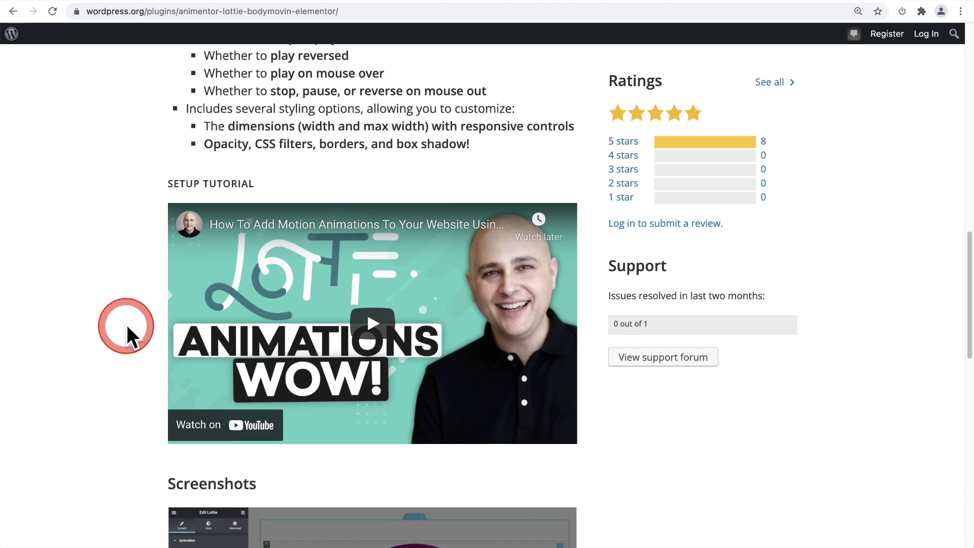
scroll(127, 325, "down", 1)
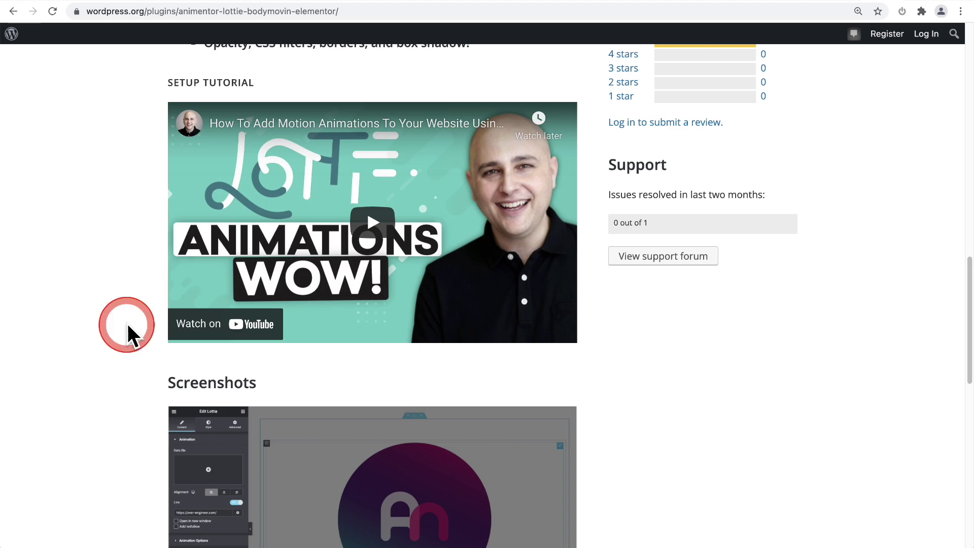
scroll(127, 321, "up", 1)
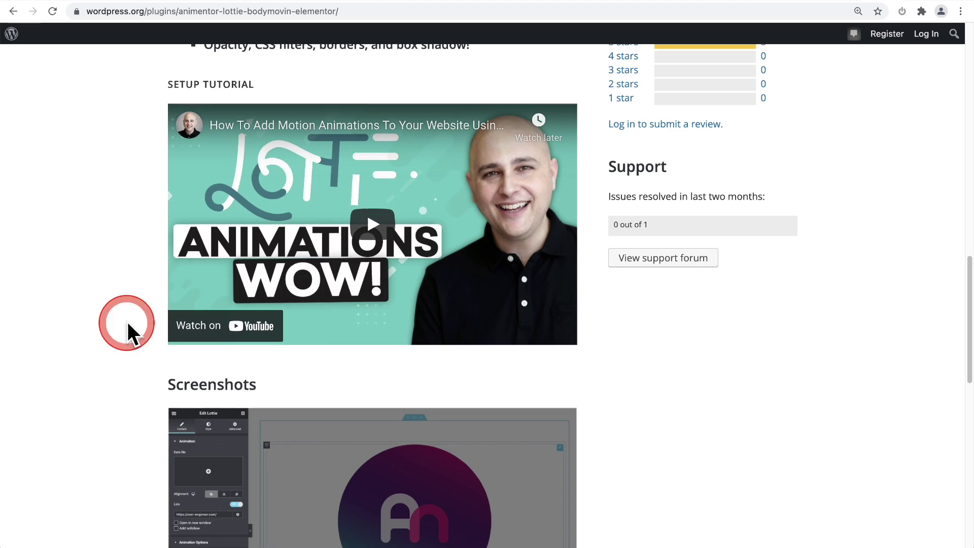
scroll(127, 321, "up", 20)
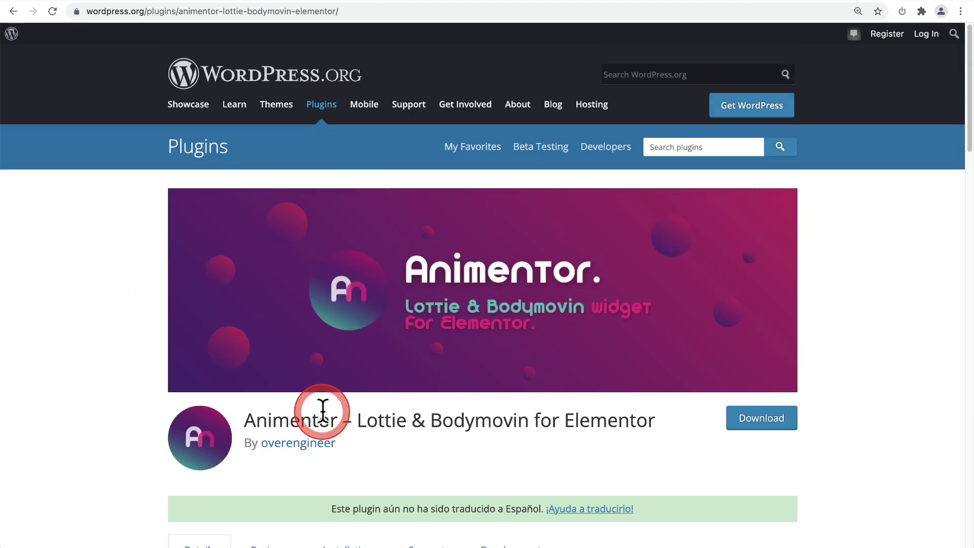
scroll(125, 313, "down", 17)
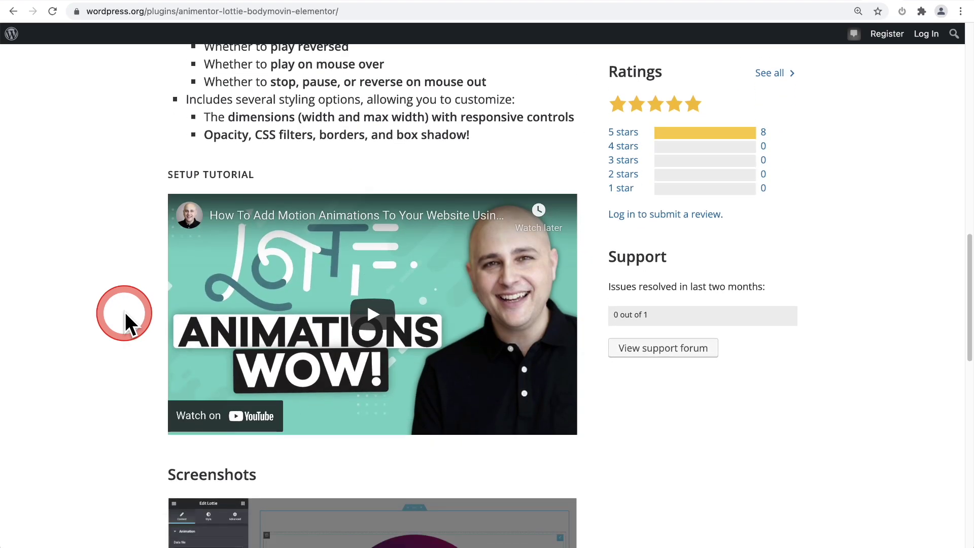
scroll(125, 312, "down", 1)
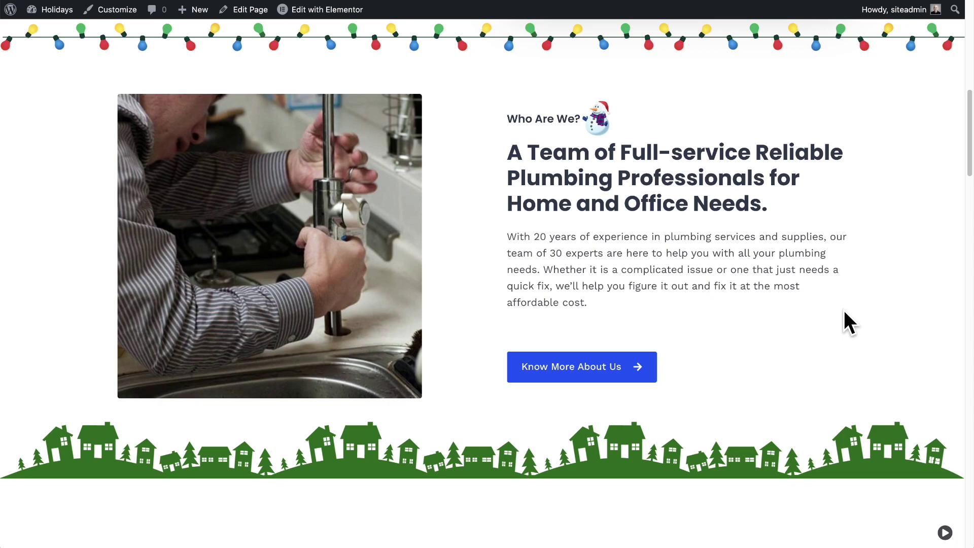
Switch to the live Holidays site and examine the string lights, snowman and village divider around the "Who Are We?" section
scroll(848, 323, "up", 1)
left_click(805, 269)
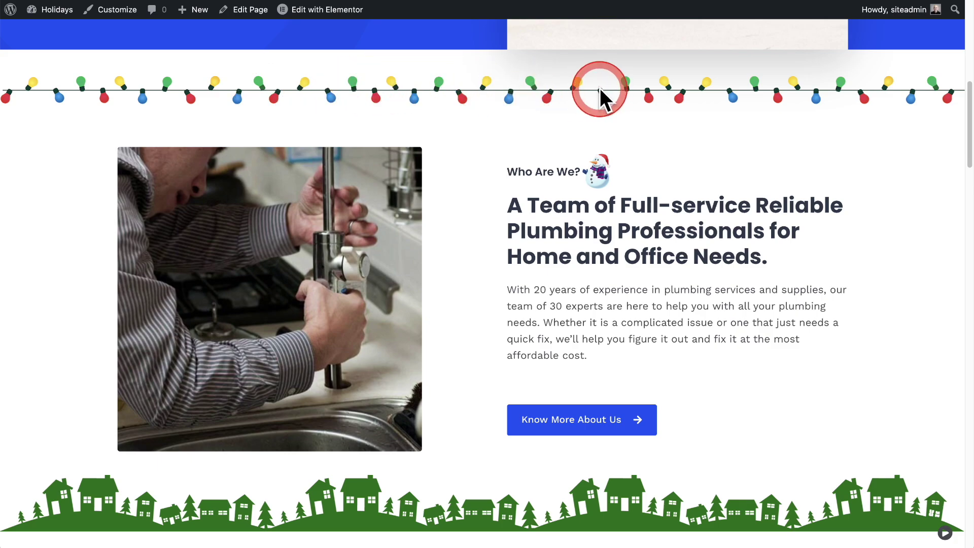
scroll(602, 96, "down", 1)
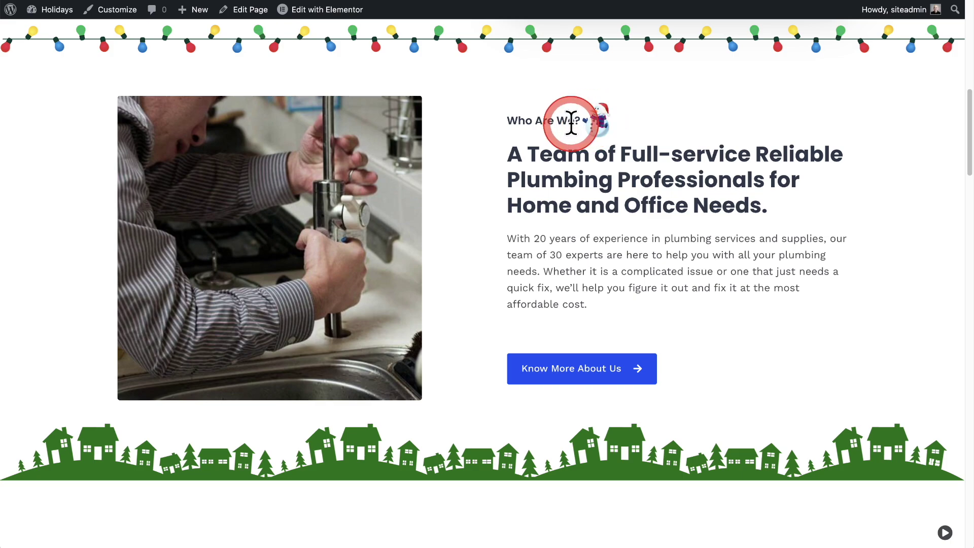
scroll(571, 123, "down", 2)
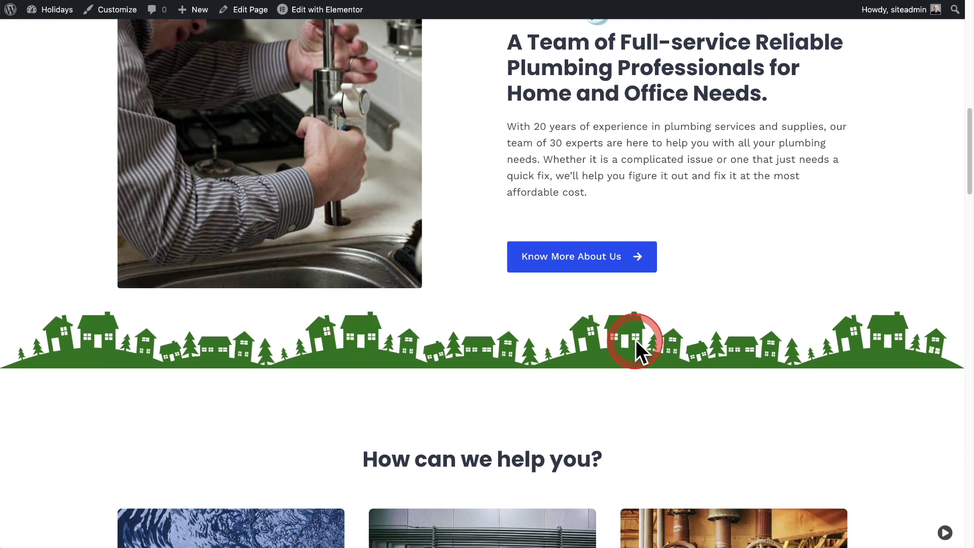
scroll(791, 337, "up", 1)
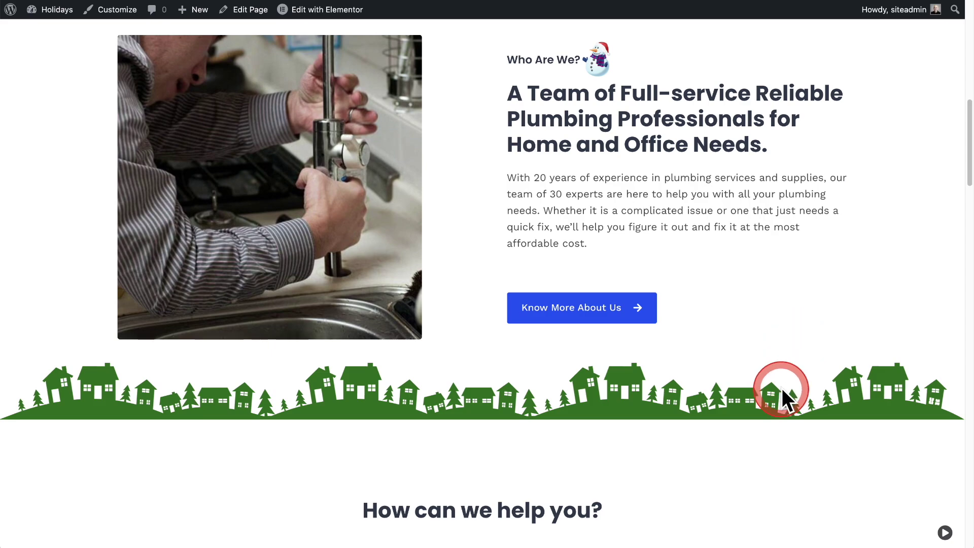
scroll(783, 393, "up", 1)
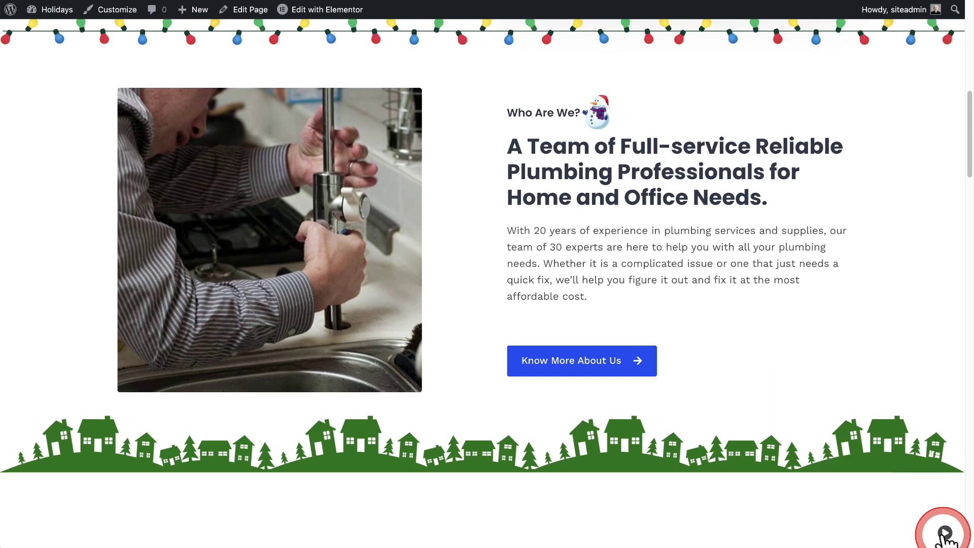
scroll(738, 406, "up", 1)
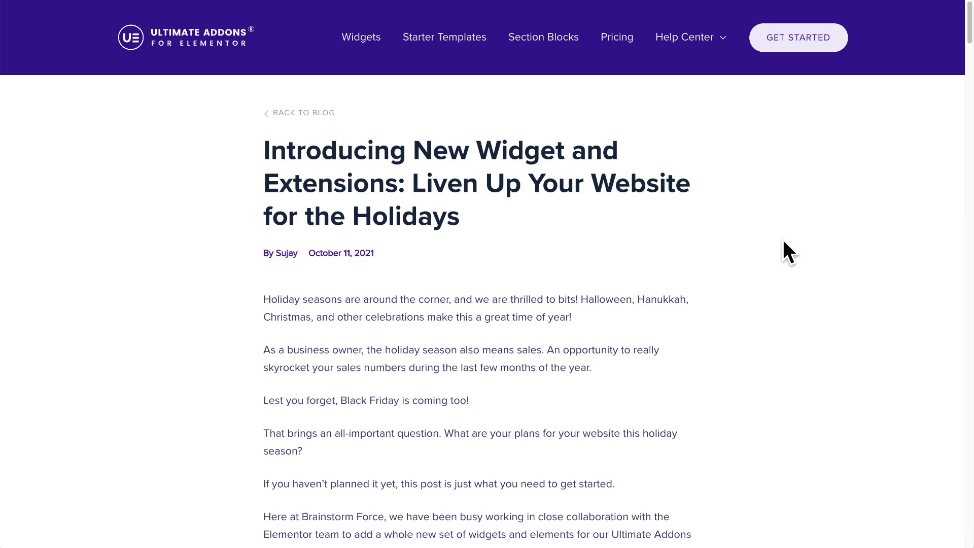
Switch to the Ultimate Addons for Elementor blog post on The Holiday Pack and read its introduction and feature list
scroll(783, 239, "down", 4)
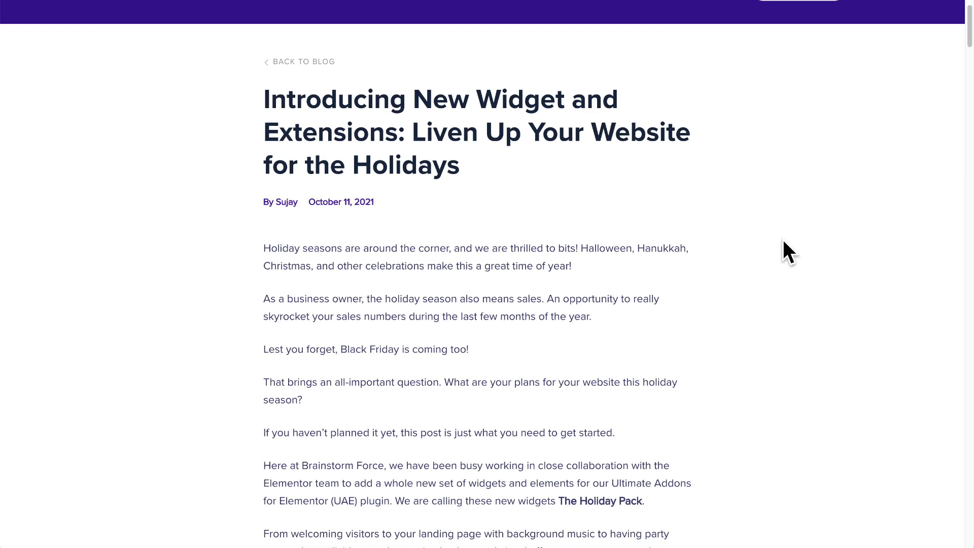
scroll(784, 239, "down", 2)
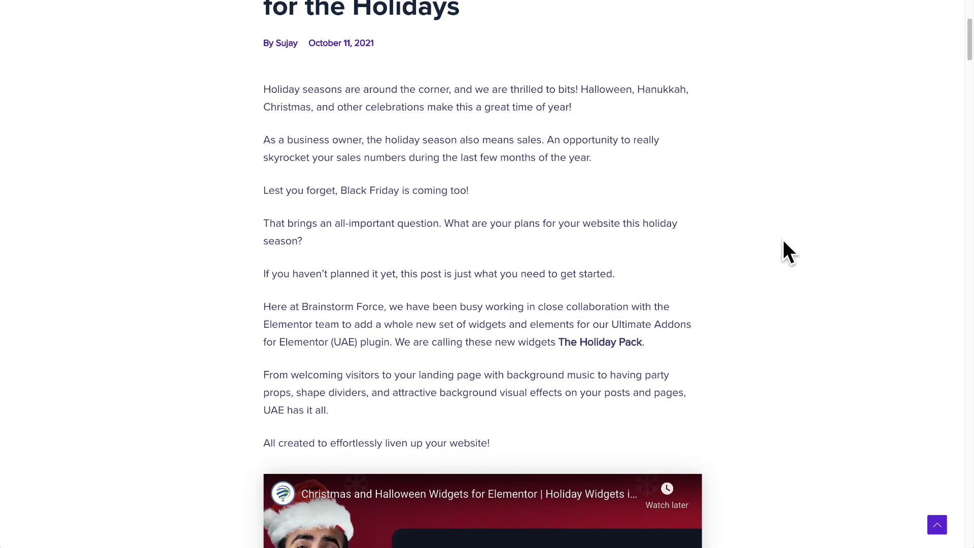
scroll(784, 241, "down", 4)
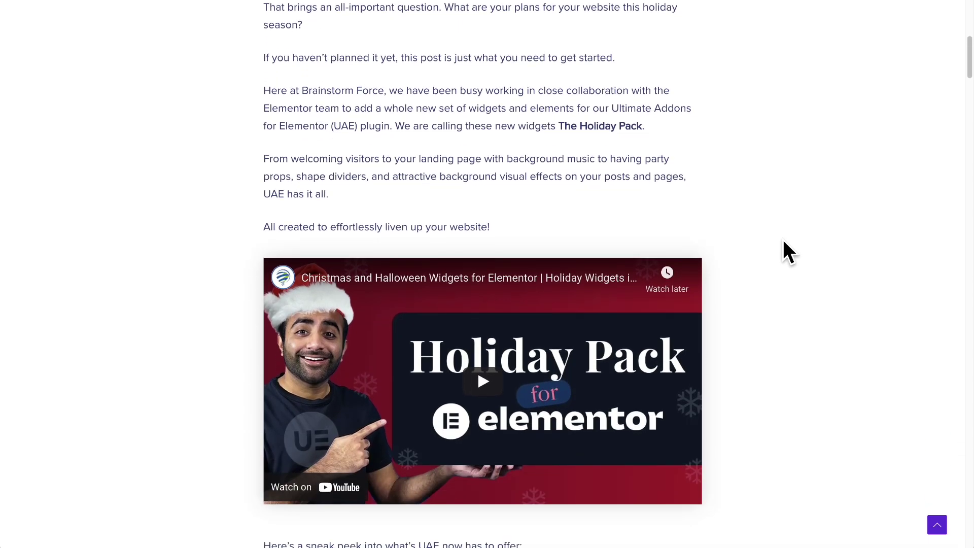
scroll(783, 241, "down", 5)
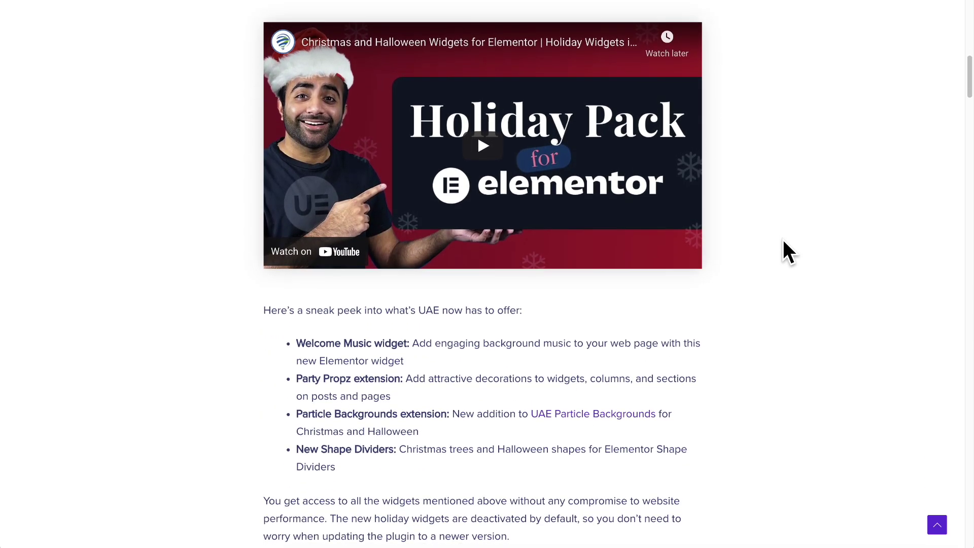
scroll(783, 240, "down", 4)
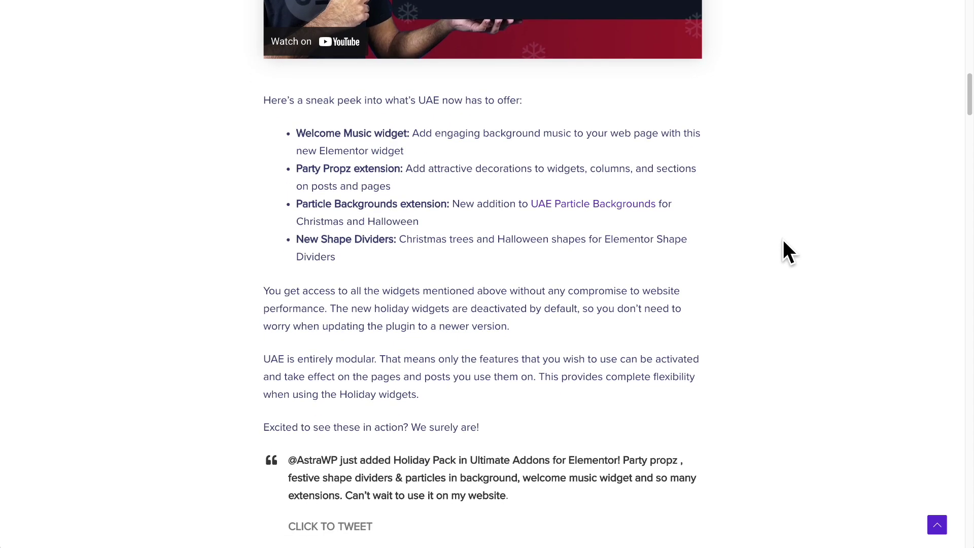
scroll(783, 239, "down", 1)
scroll(784, 240, "down", 1)
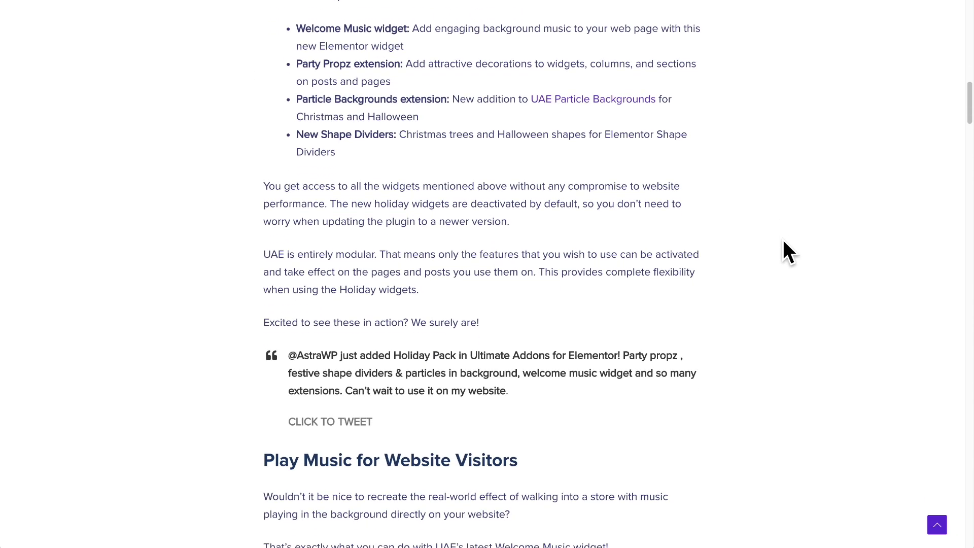
scroll(783, 240, "down", 1)
scroll(784, 240, "down", 1)
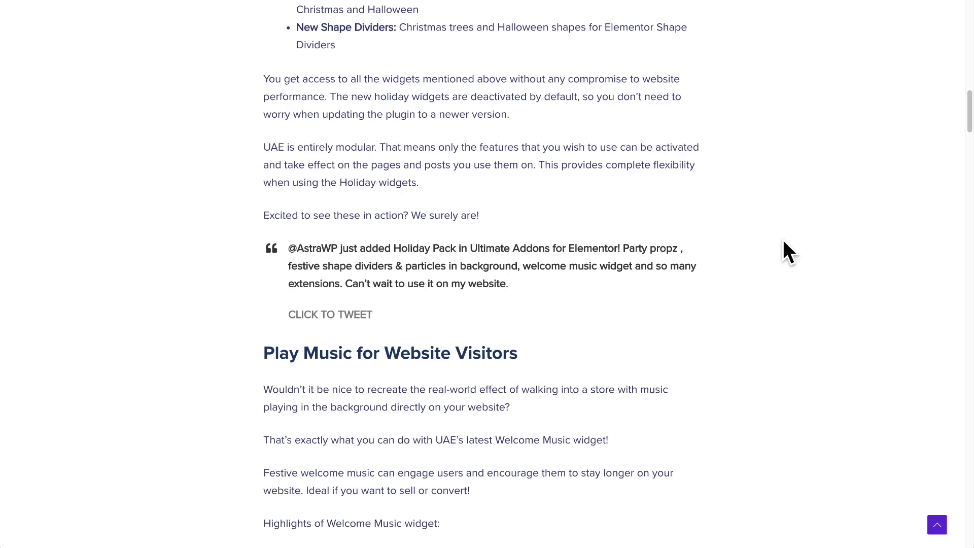
Read the post's sections on the Welcome Music widget and the Party Propz extension with its list of decorative objects
scroll(784, 240, "down", 1)
scroll(784, 239, "down", 2)
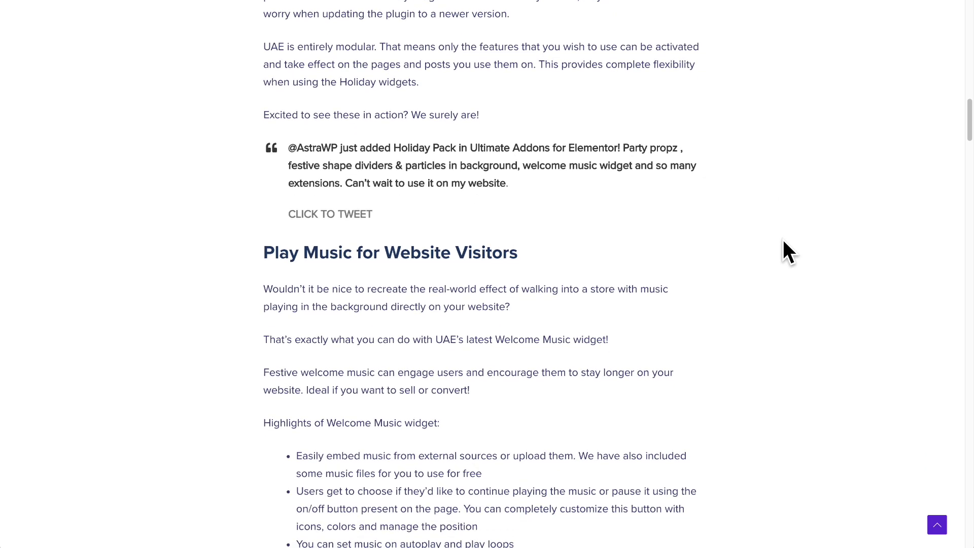
scroll(784, 240, "down", 1)
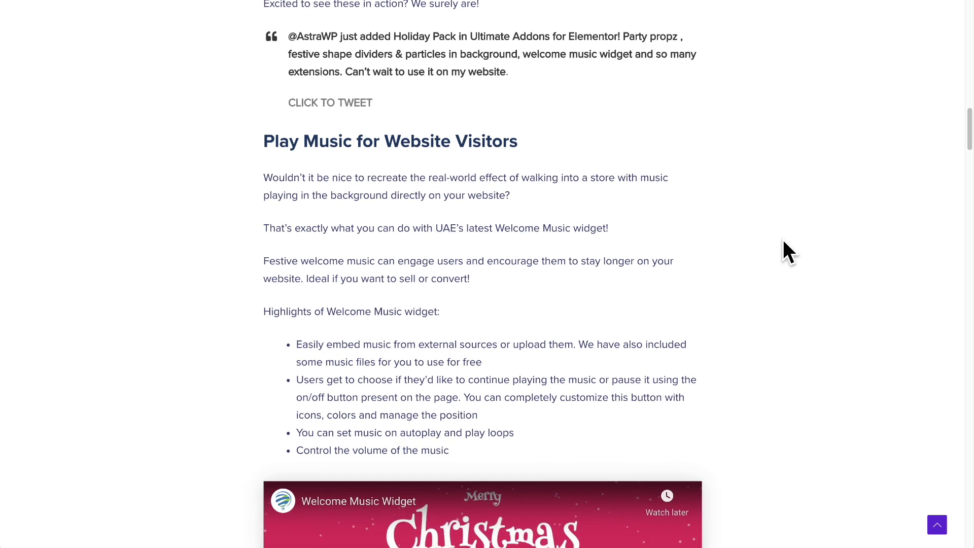
scroll(783, 241, "down", 3)
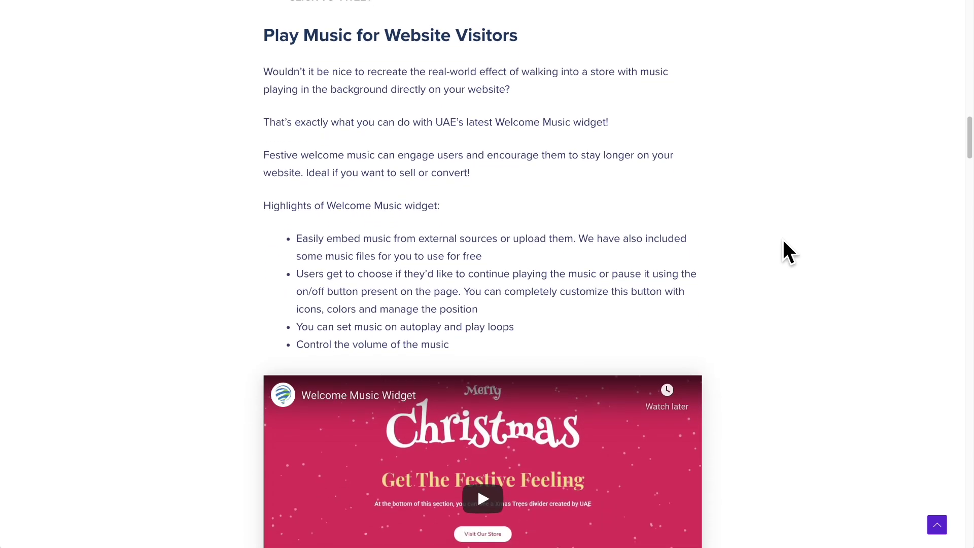
scroll(784, 240, "down", 6)
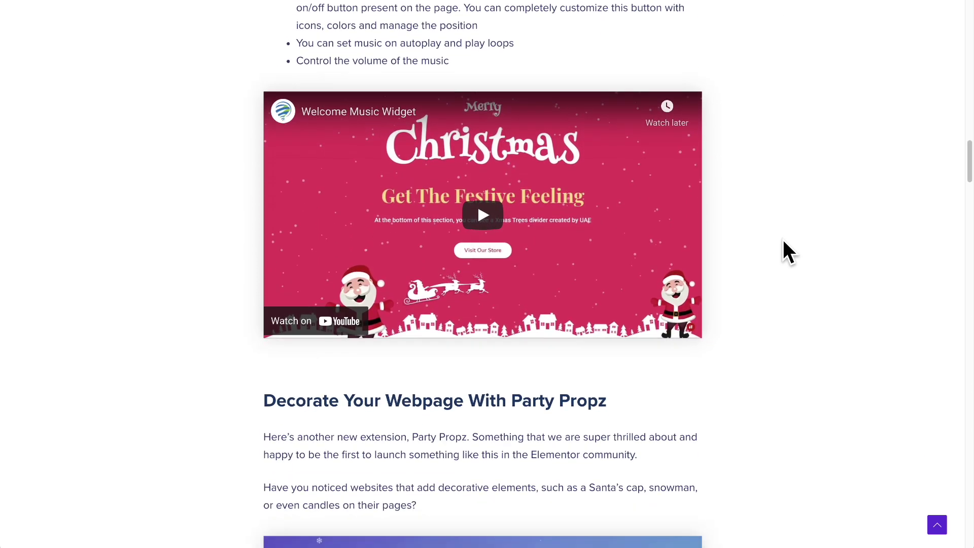
scroll(783, 239, "down", 5)
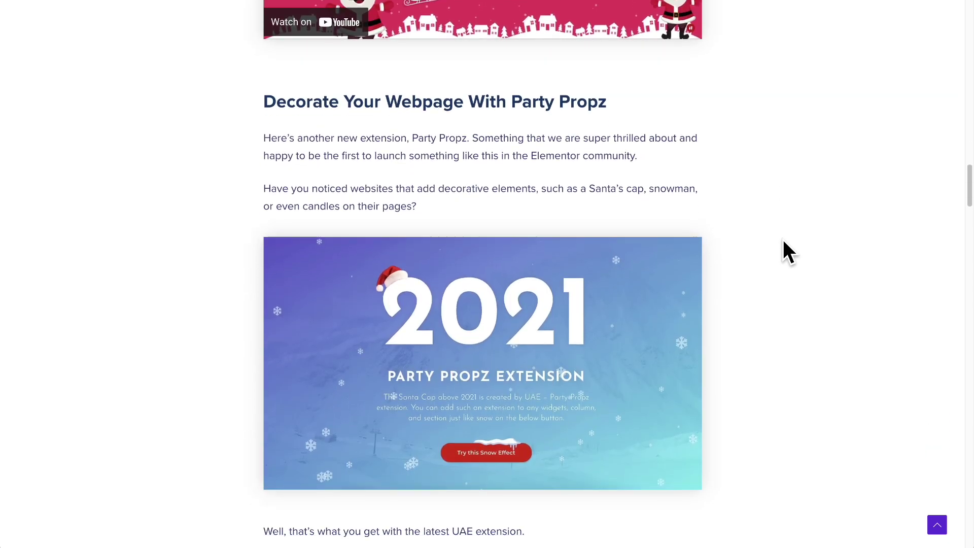
scroll(784, 239, "down", 4)
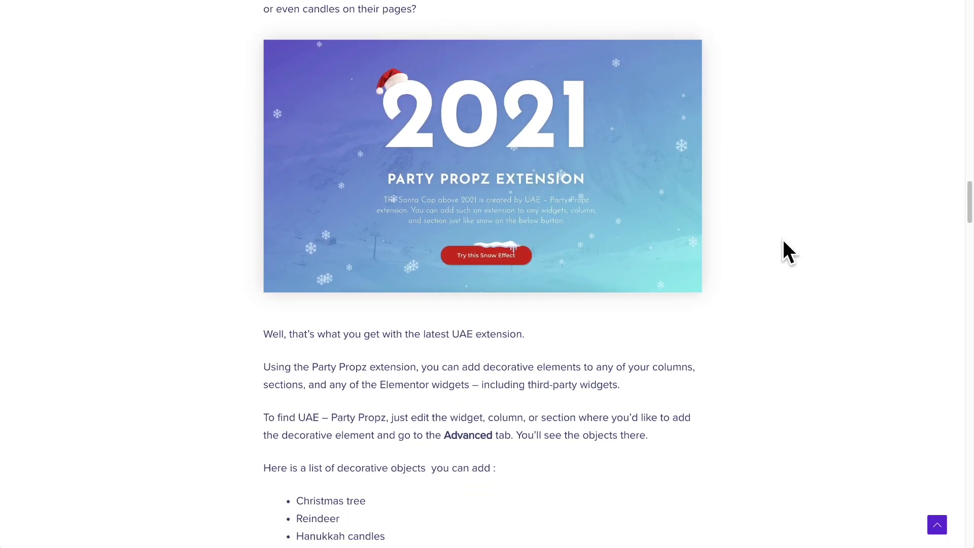
scroll(784, 239, "down", 6)
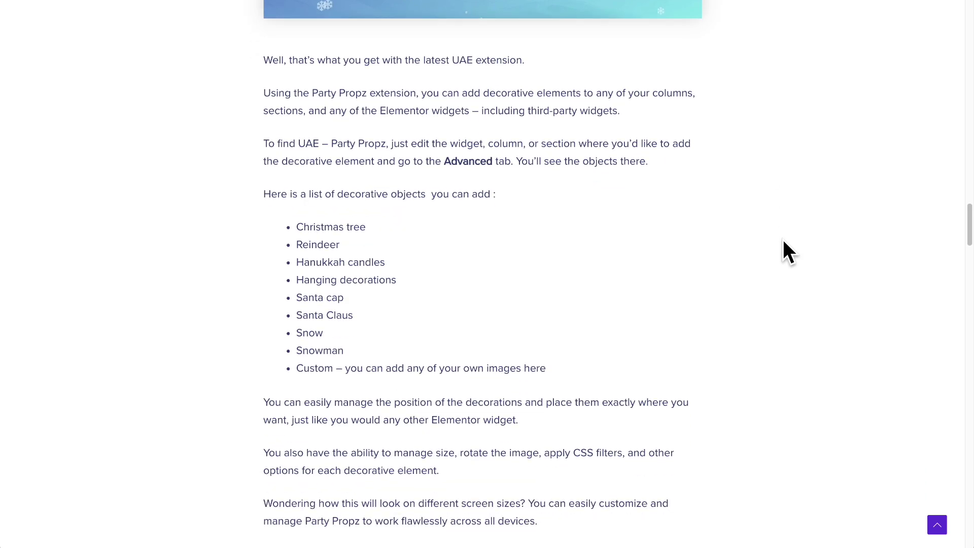
scroll(783, 240, "down", 2)
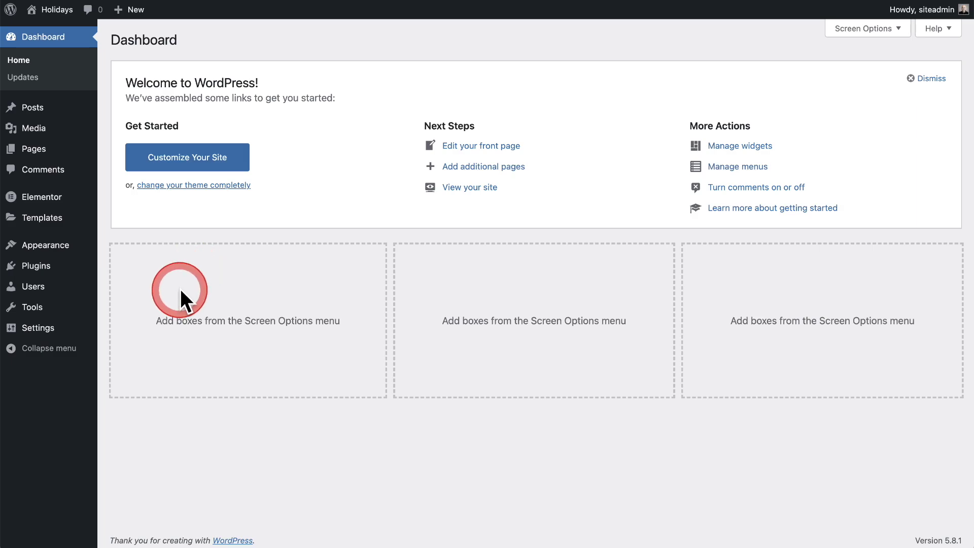
Switch to the WordPress dashboard, open the UAE settings and look through the list of widgets and extensions
mouse_move(45, 335)
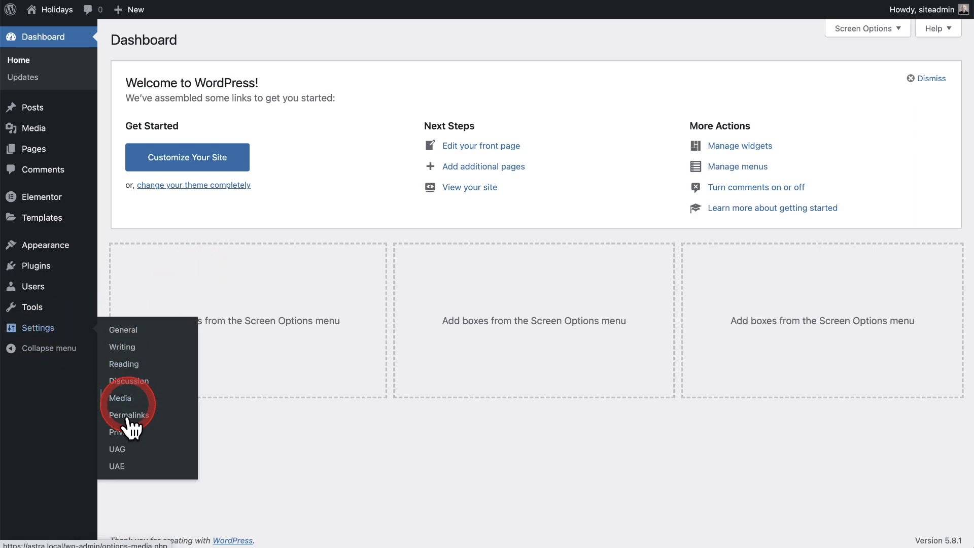
left_click(118, 466)
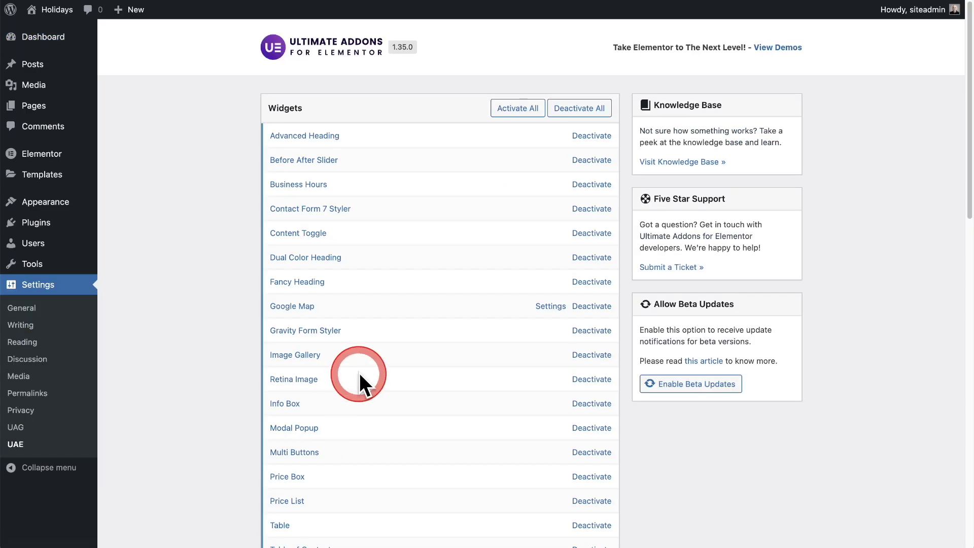
scroll(430, 175, "down", 10)
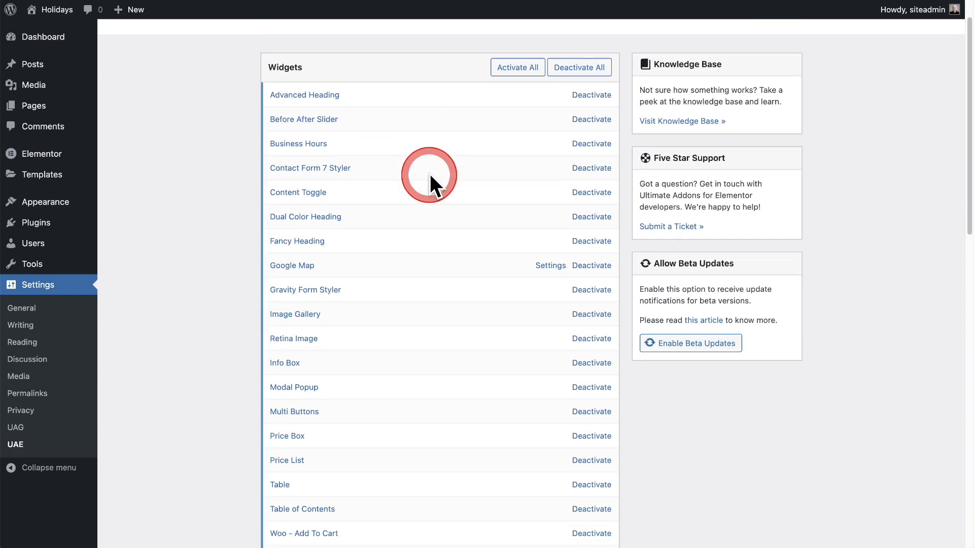
scroll(431, 175, "down", 7)
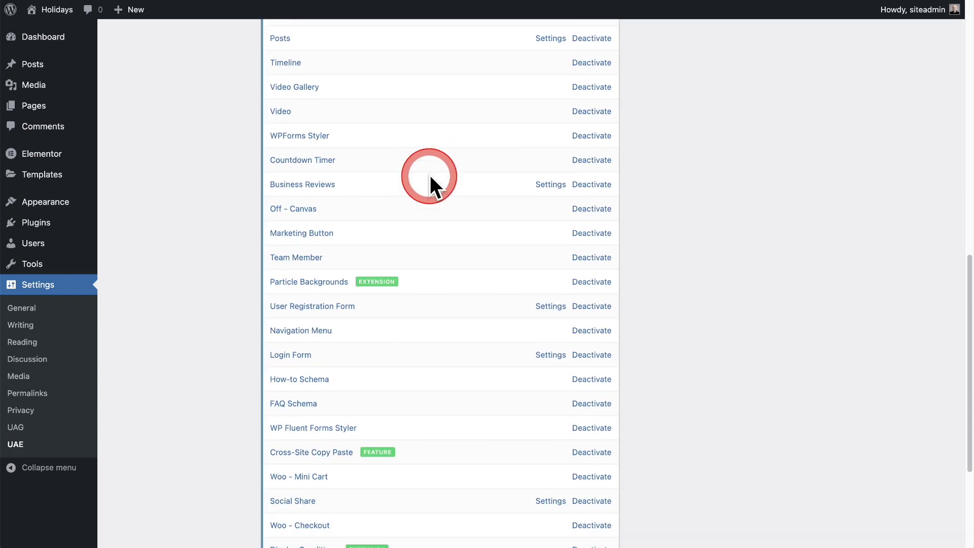
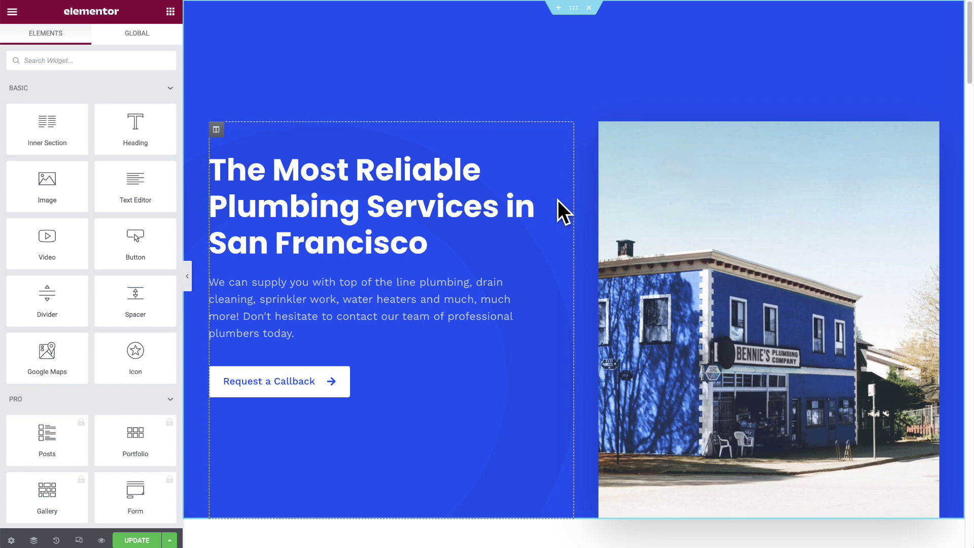
Enable the UAE particle background on the blue hero section and set its style to Snow
left_click(558, 200)
left_click(575, 53)
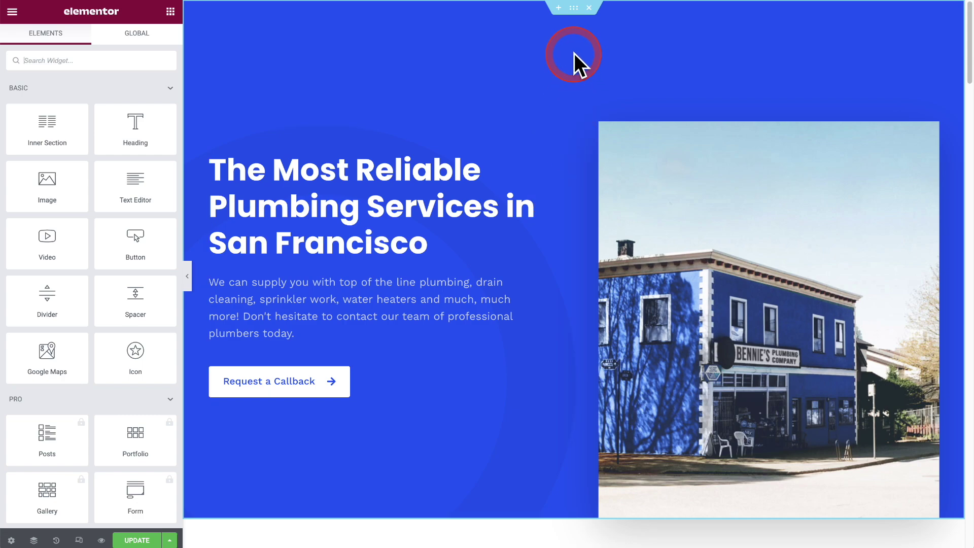
left_click(575, 8)
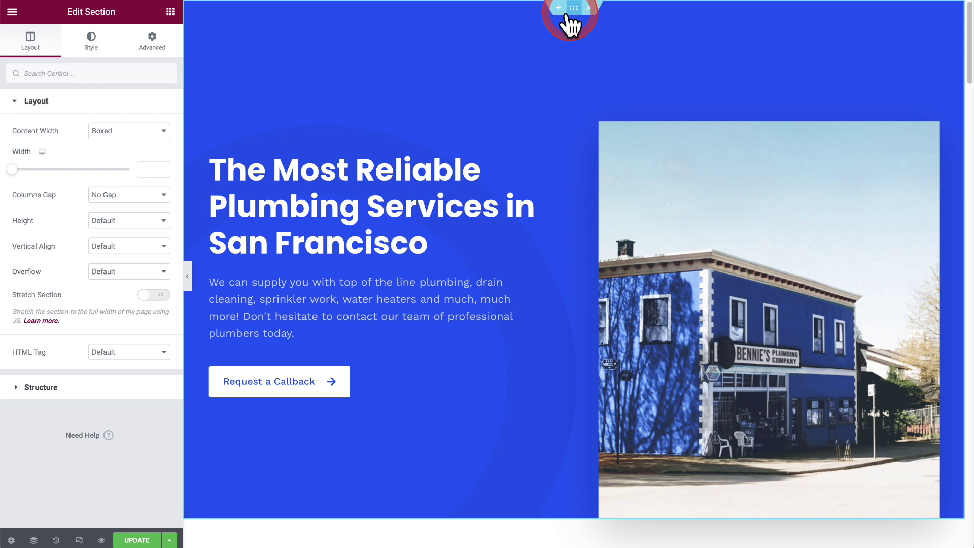
left_click(88, 46)
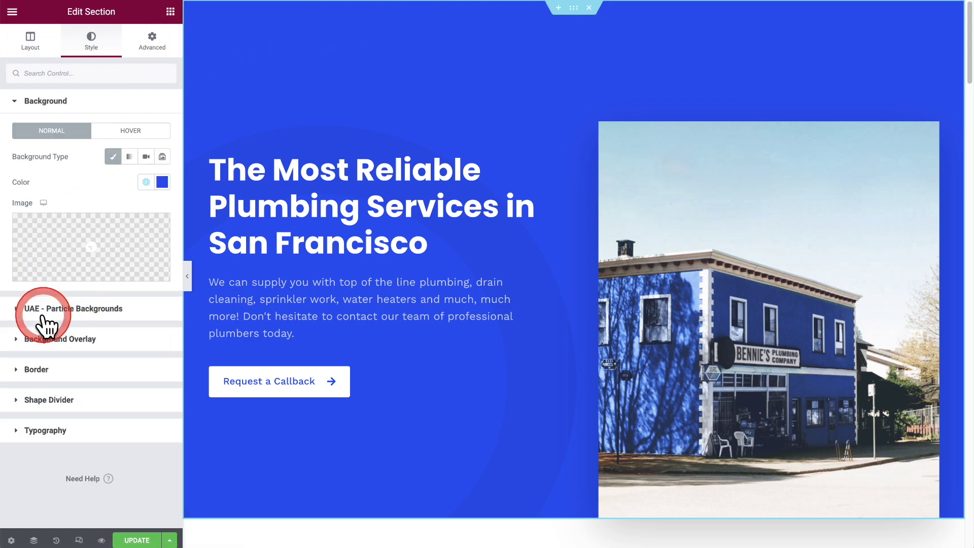
left_click(66, 310)
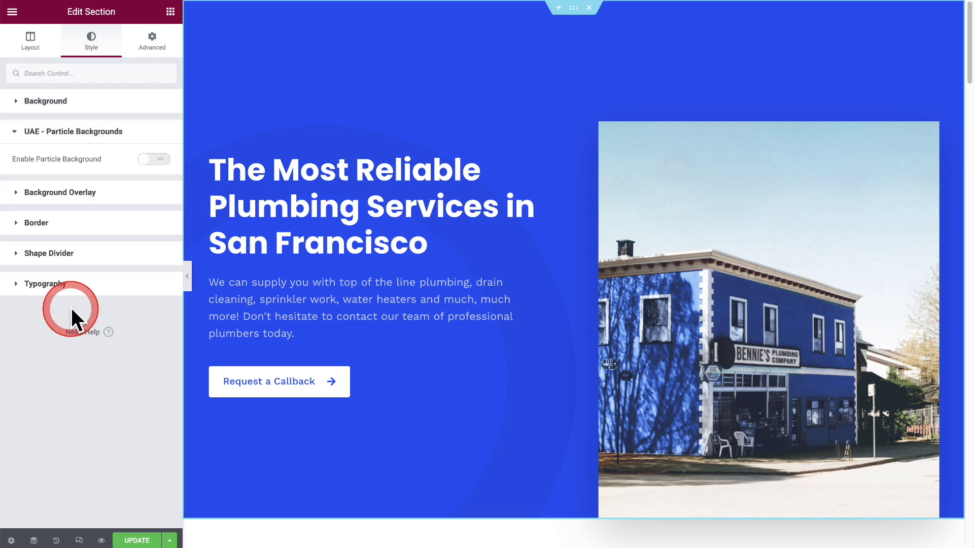
left_click(153, 160)
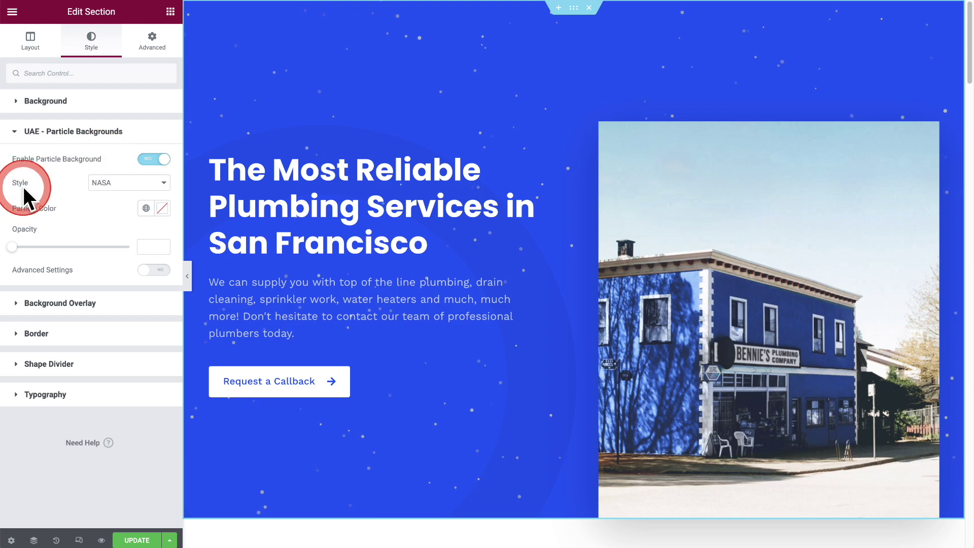
left_click(163, 189)
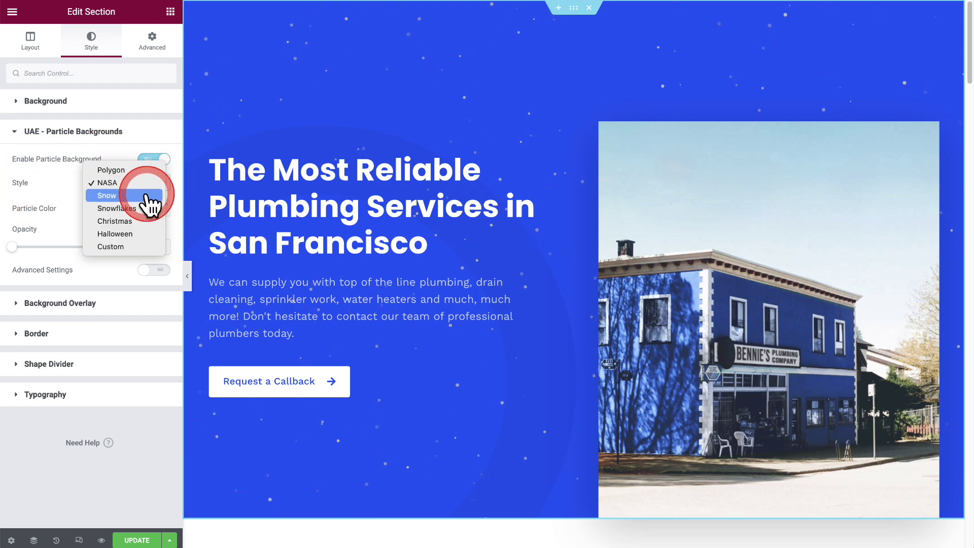
left_click(147, 196)
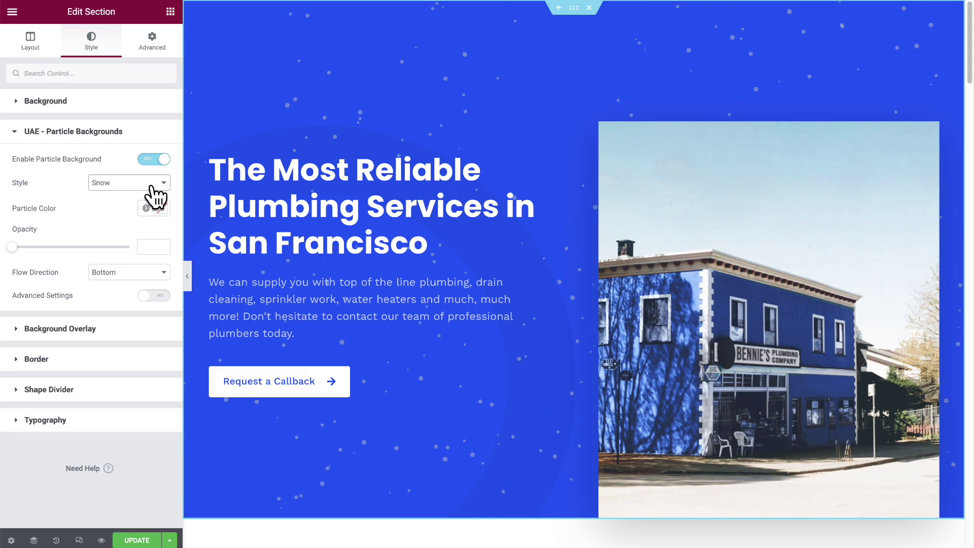
Try the Snowflakes, Christmas, Halloween and Custom particle styles on the hero section, and return to Snow
left_click(154, 195)
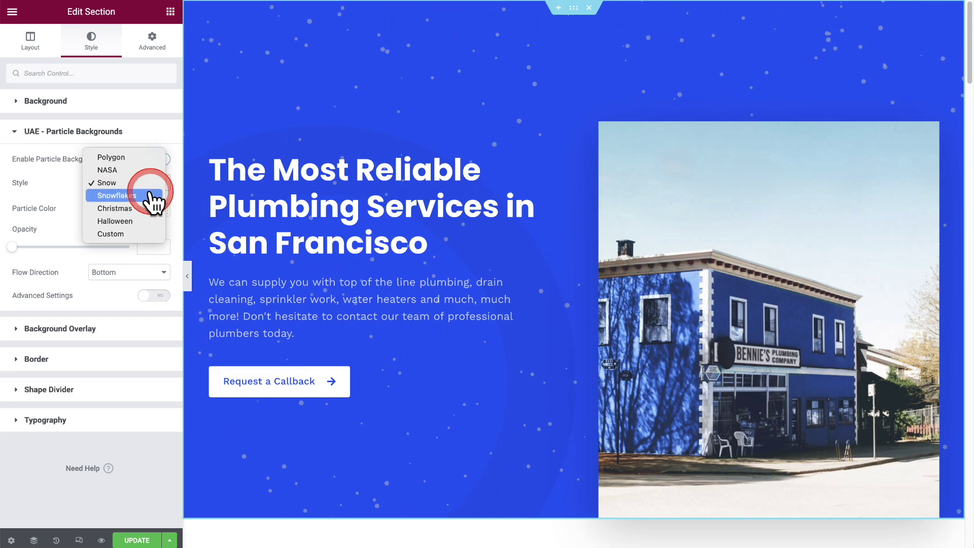
left_click(154, 196)
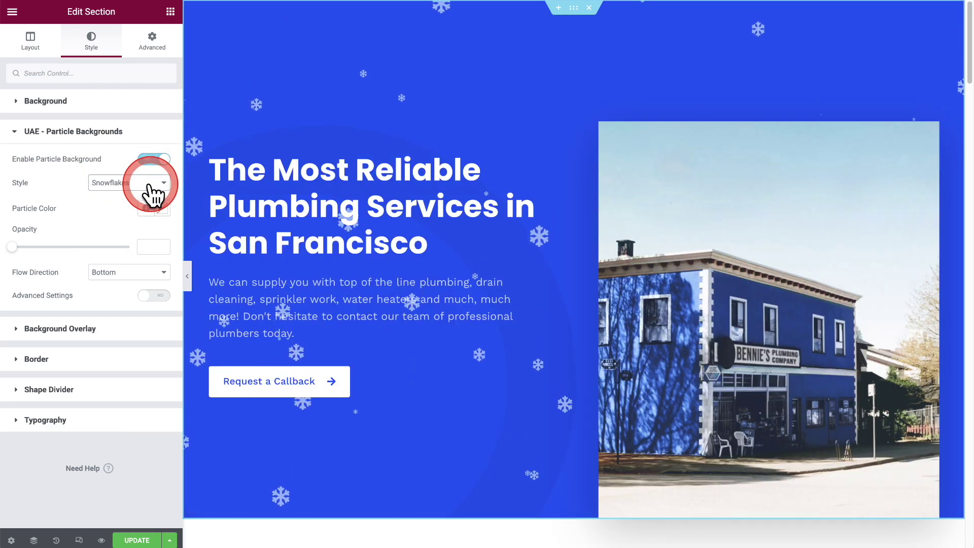
left_click(152, 194)
left_click(148, 196)
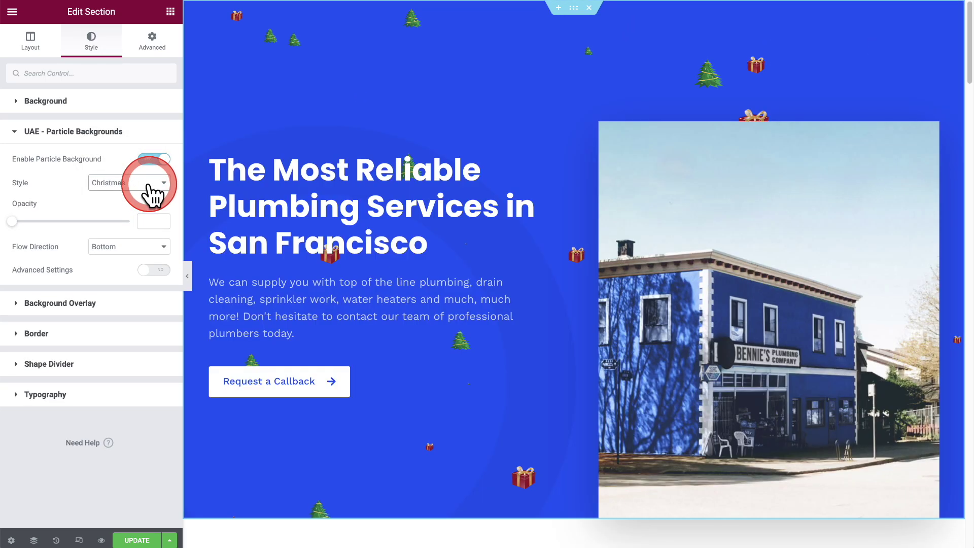
left_click(152, 194)
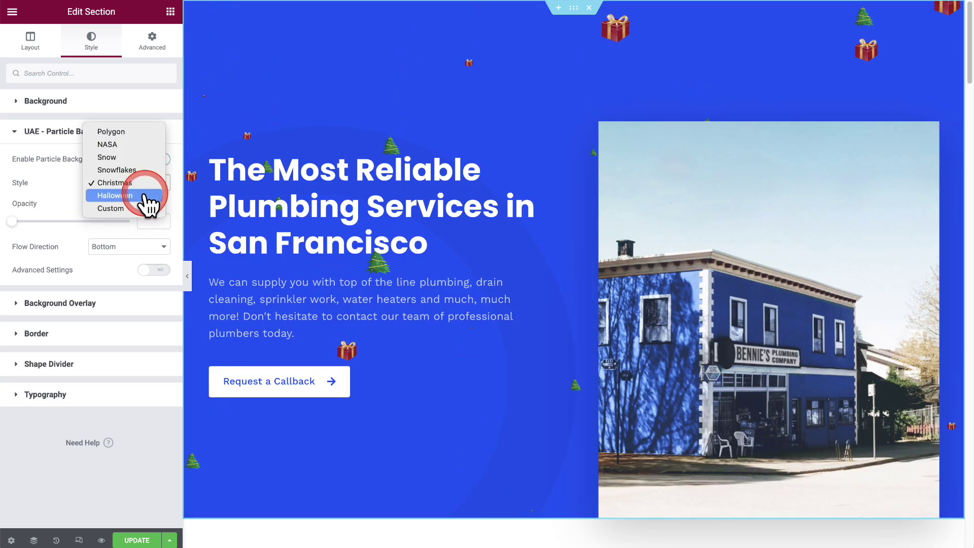
left_click(149, 200)
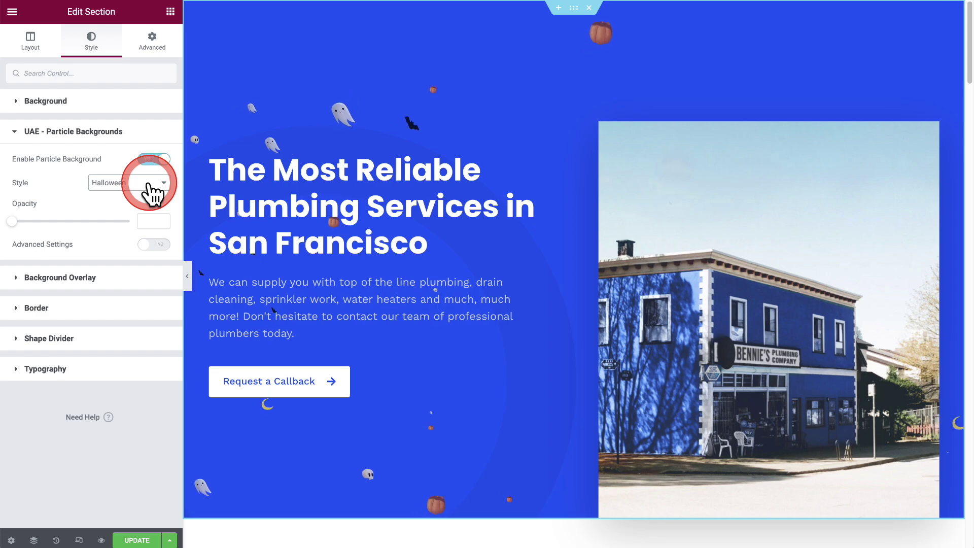
left_click(153, 192)
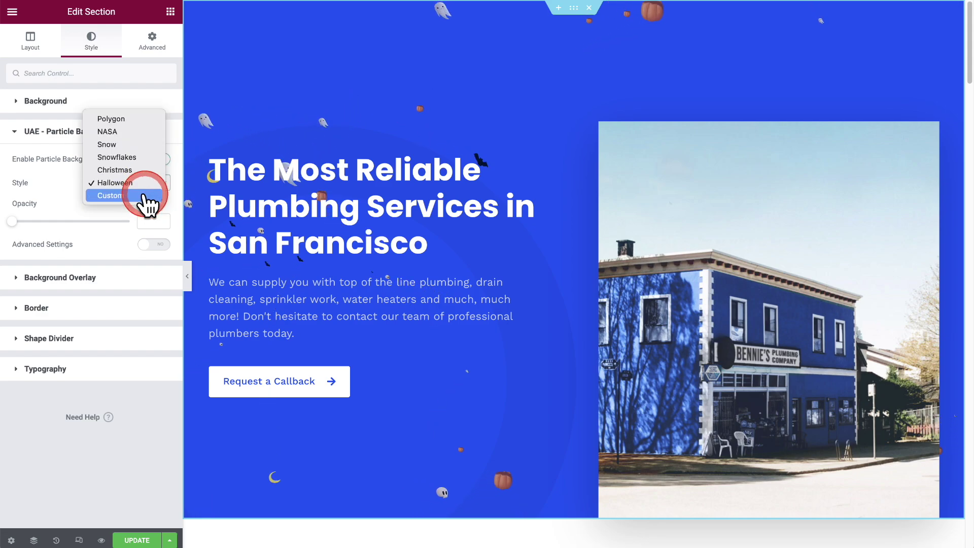
left_click(148, 196)
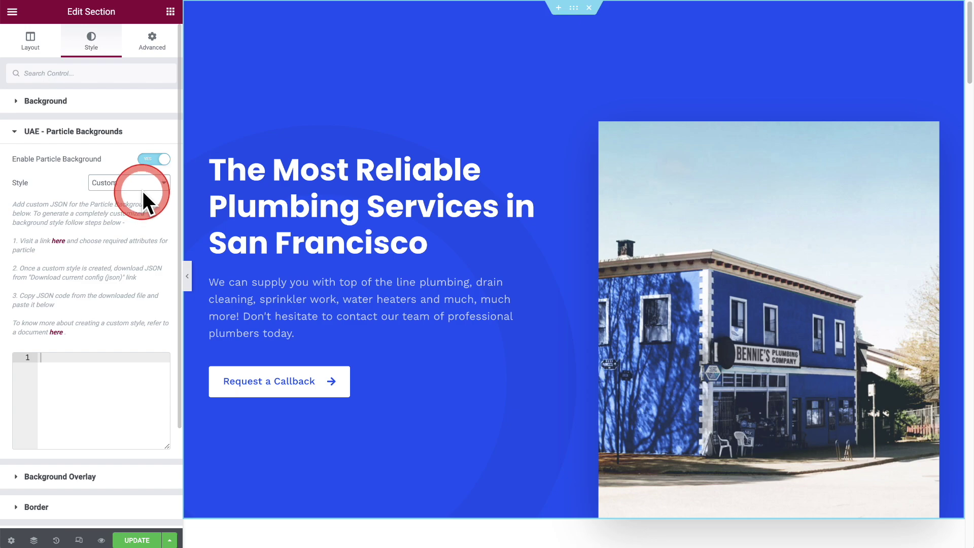
left_click(140, 186)
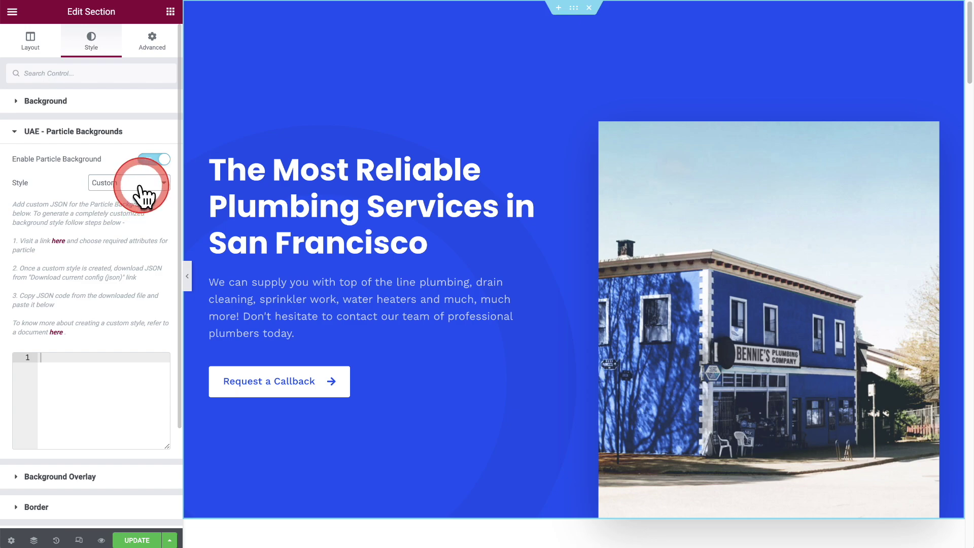
left_click_drag(144, 196, 125, 132)
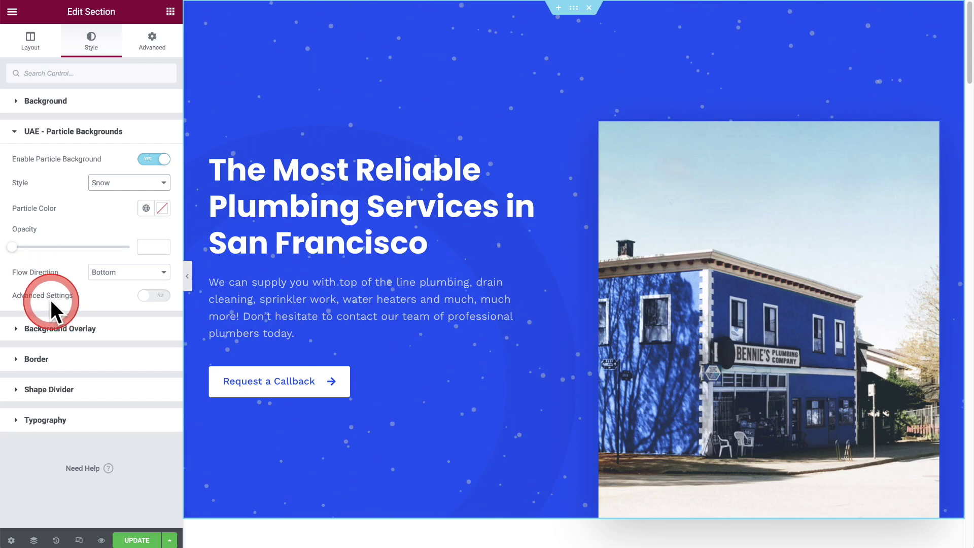
Turn on the advanced settings of the particle background, set the move speed to 1 and check the snowfall on the page
left_click(157, 296)
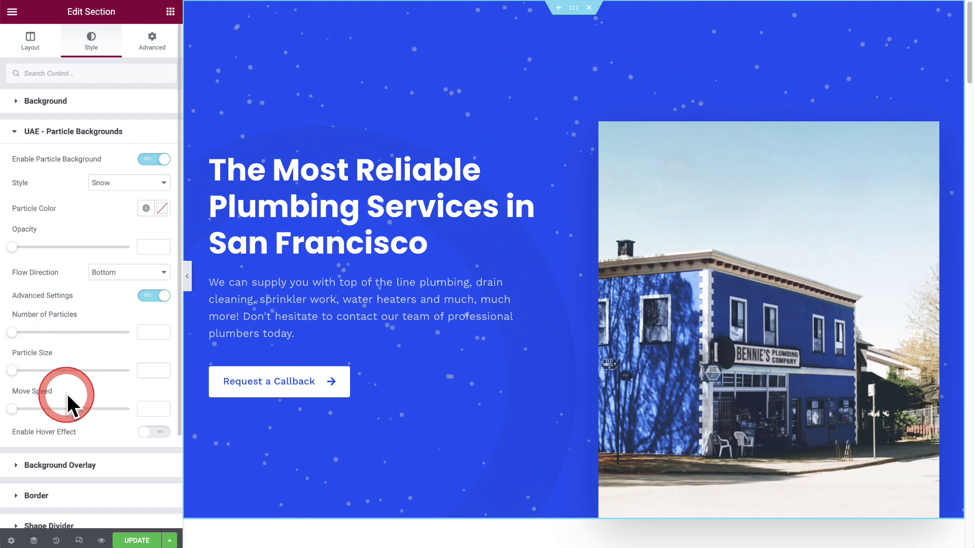
mouse_move(11, 409)
left_mouse_down()
mouse_move(25, 409)
mouse_move(16, 409)
left_mouse_up()
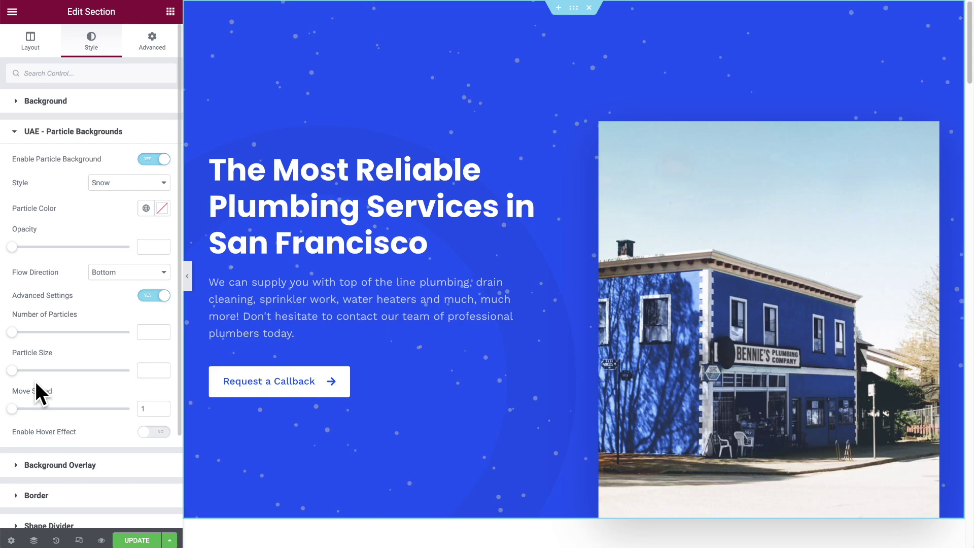
left_click(252, 230)
left_click(472, 111)
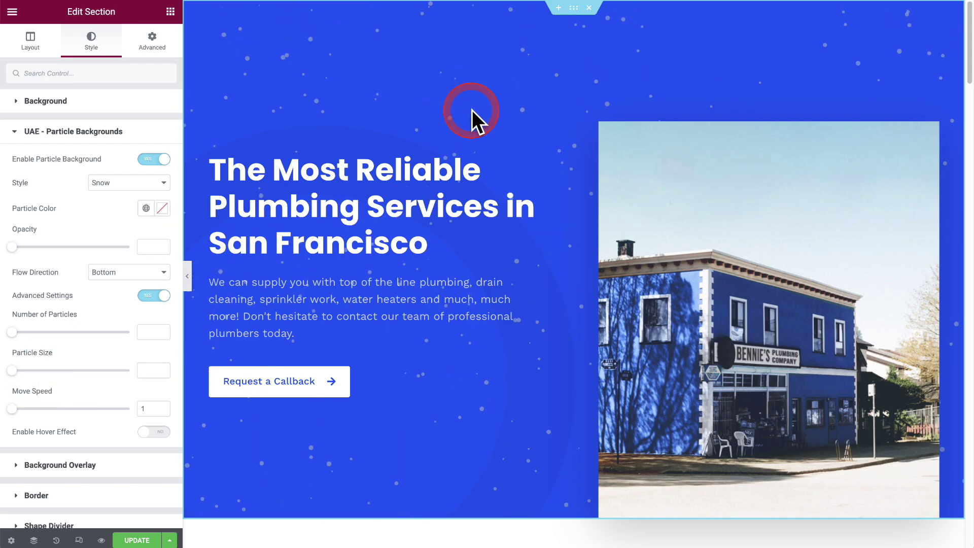
scroll(473, 112, "down", 2)
scroll(474, 114, "down", 4)
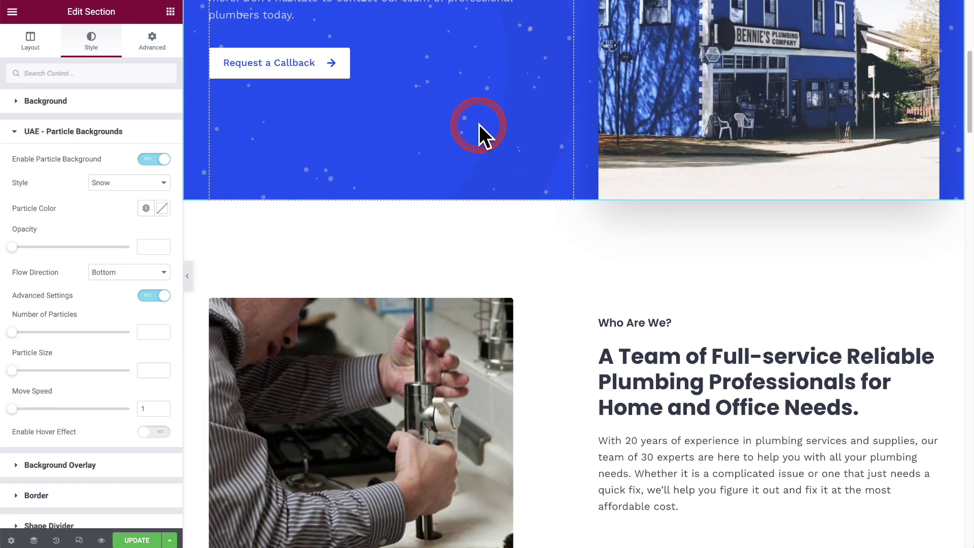
scroll(479, 124, "up", 2)
scroll(464, 126, "up", 4)
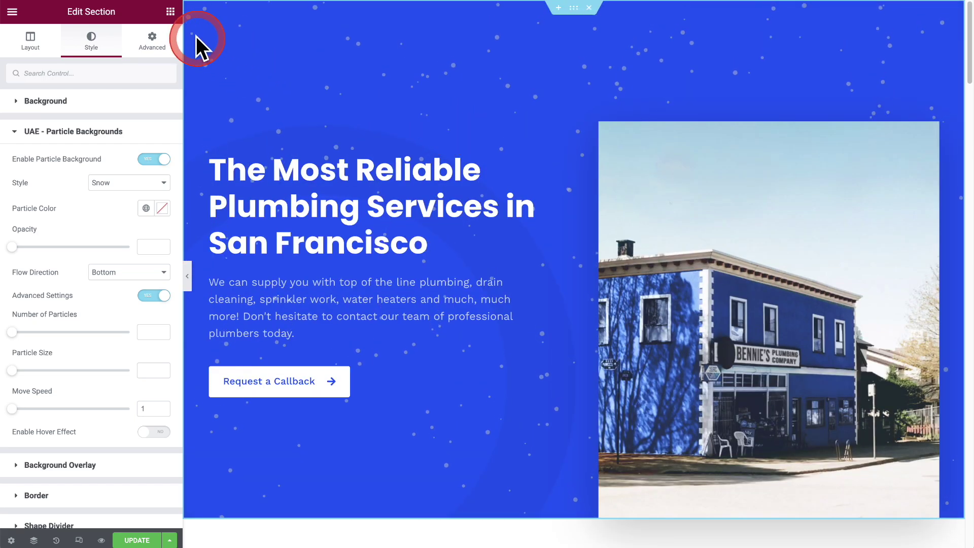
Add the UAE Welcome Music widget beneath the Request a Callback button in the hero section
left_click(171, 12)
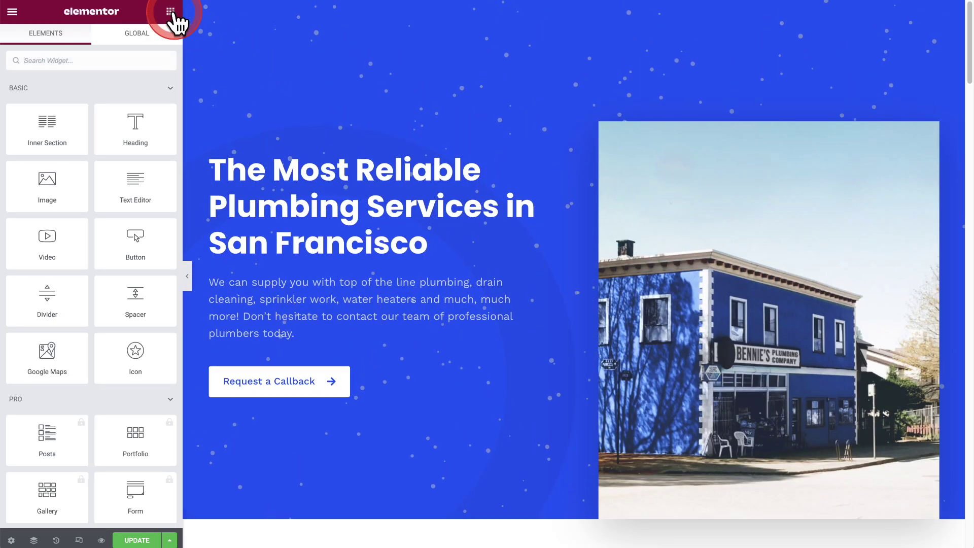
left_click(102, 87)
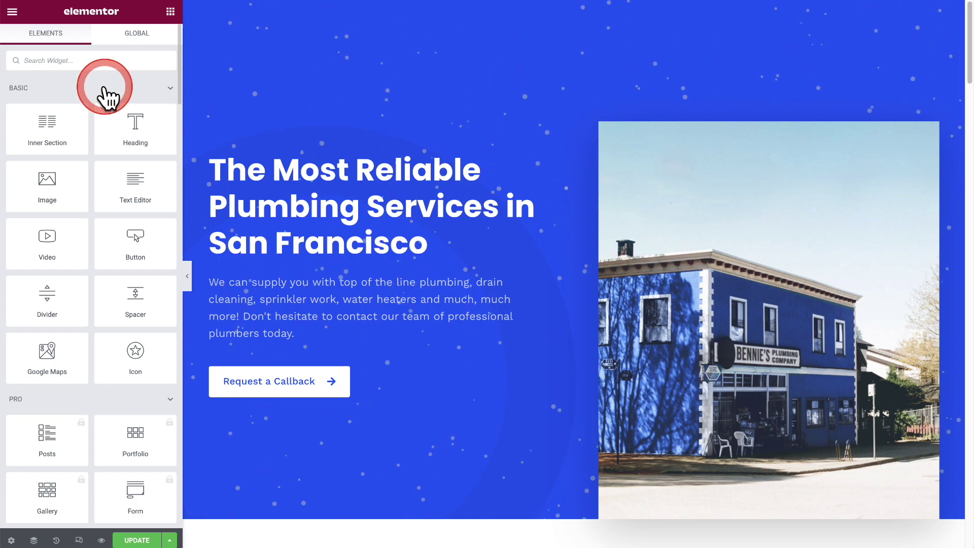
scroll(102, 98, "down", 20)
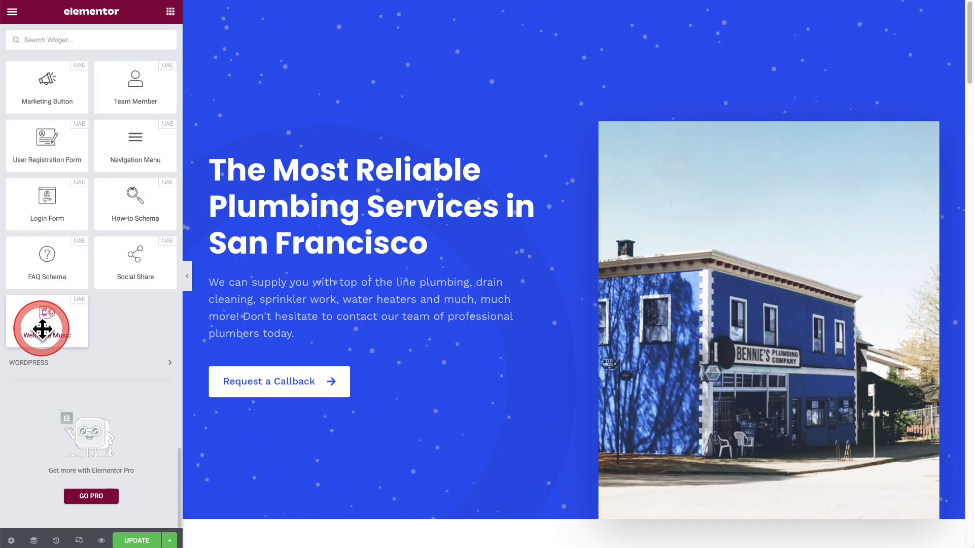
left_click_drag(37, 326, 354, 394)
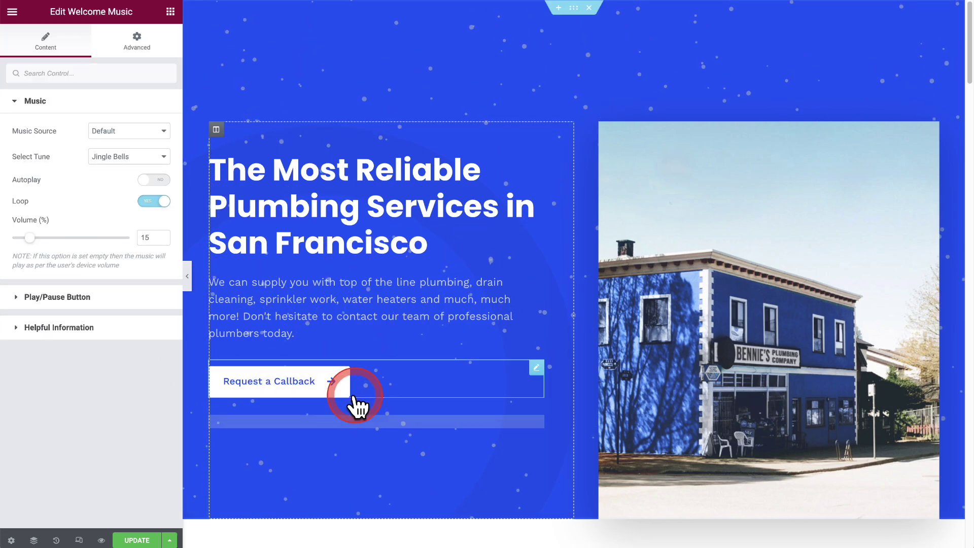
scroll(386, 306, "down", 3)
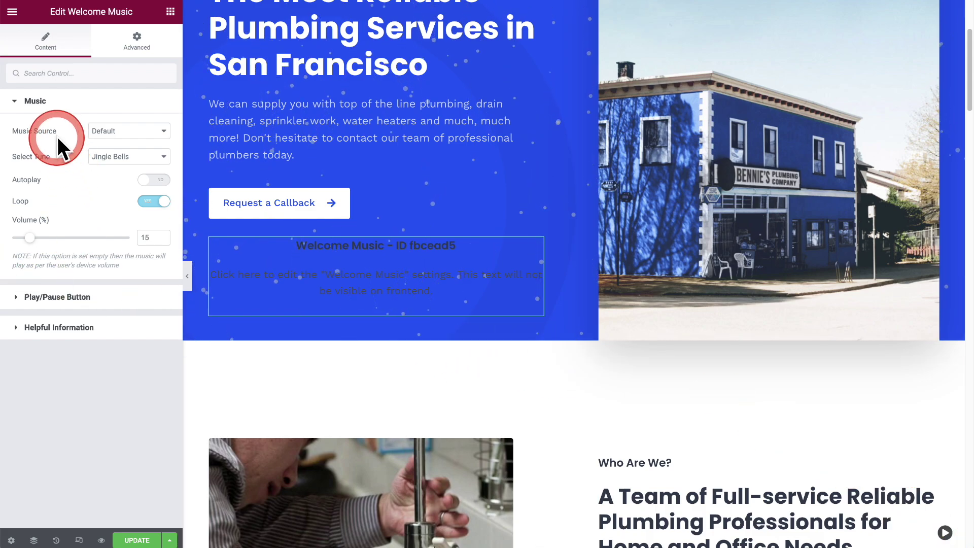
Try Link as the source of the welcome music and switch back to Default
left_click(163, 133)
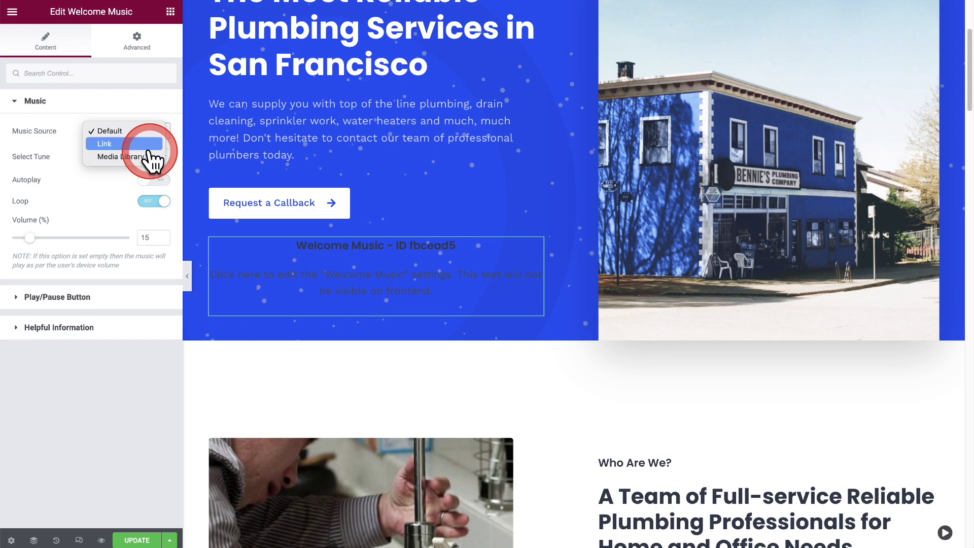
left_click(147, 144)
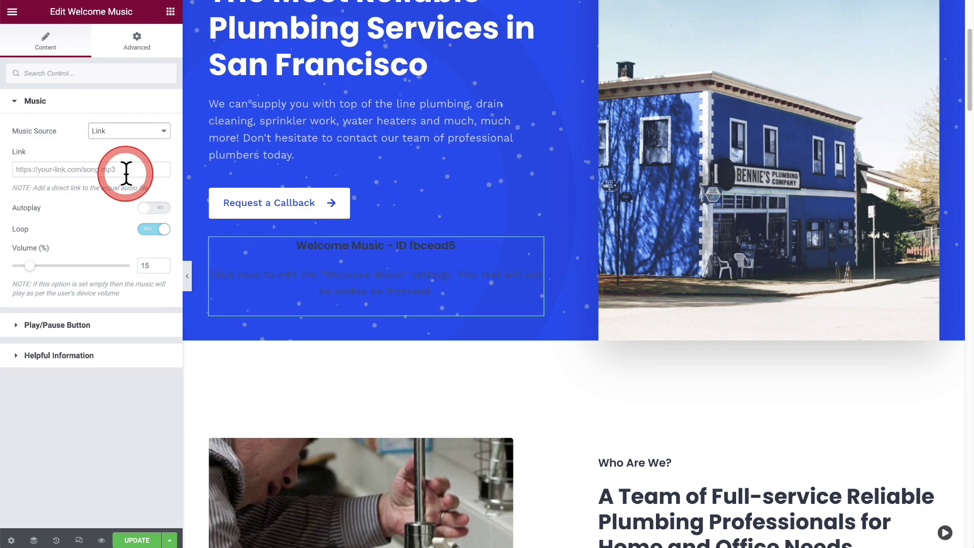
left_click(142, 131)
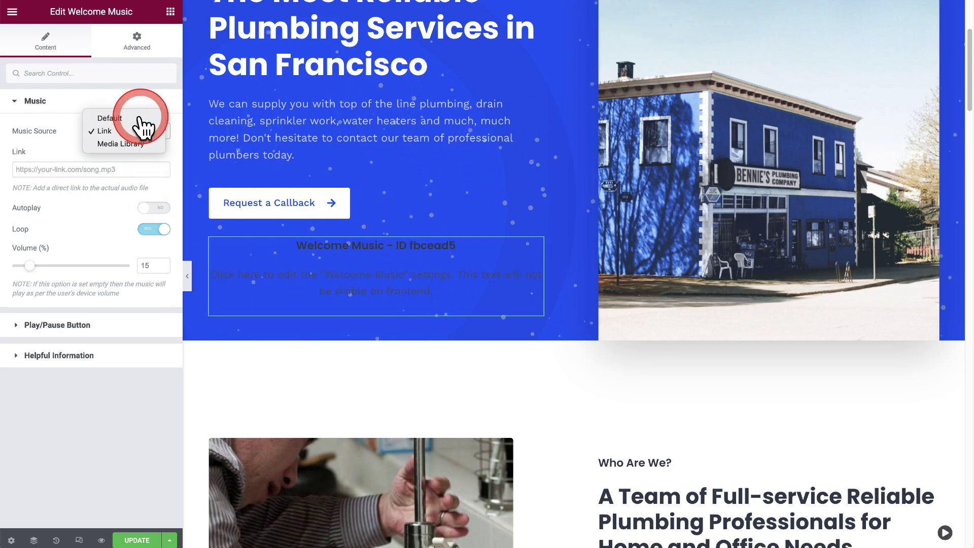
left_click(140, 118)
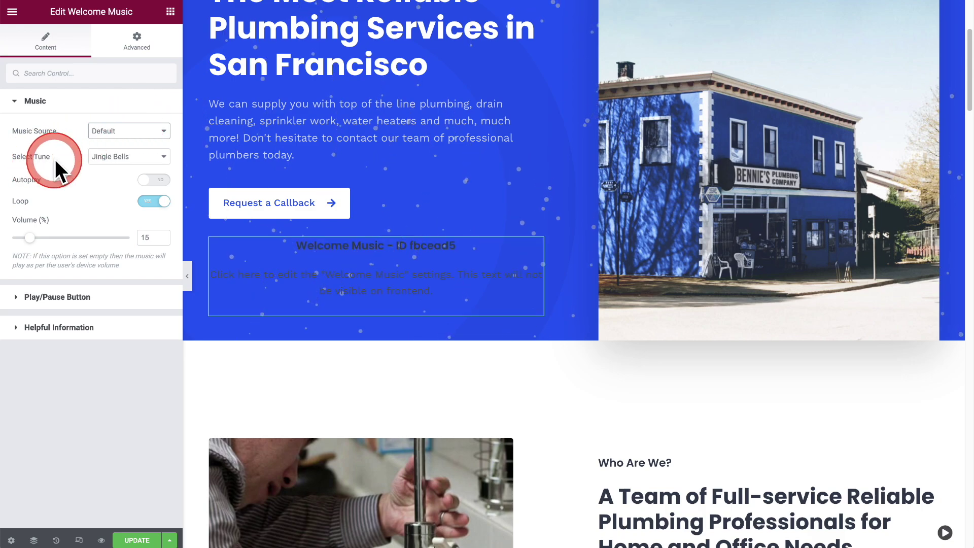
Choose Winter Loop as the welcome music tune and play it on the page
left_click(162, 158)
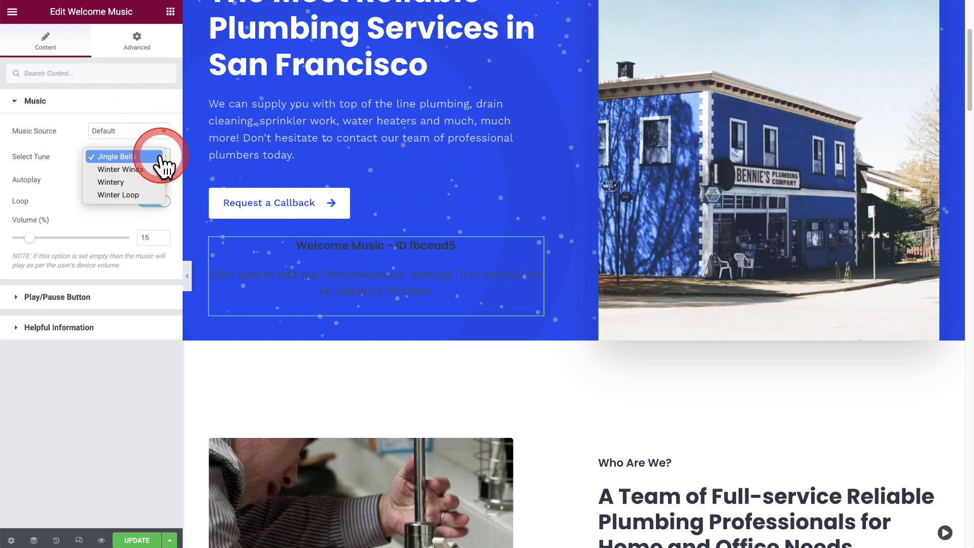
left_click_drag(160, 162, 146, 202)
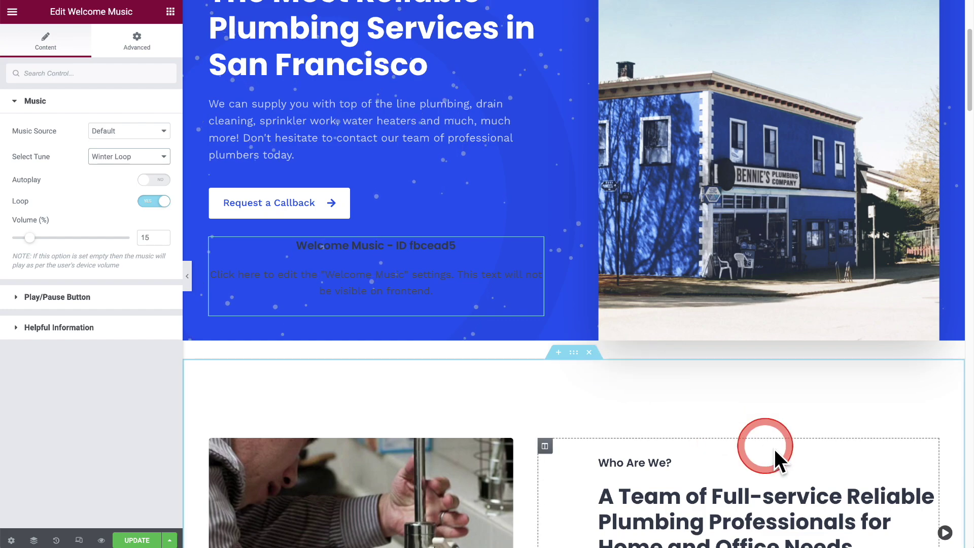
left_click(945, 533)
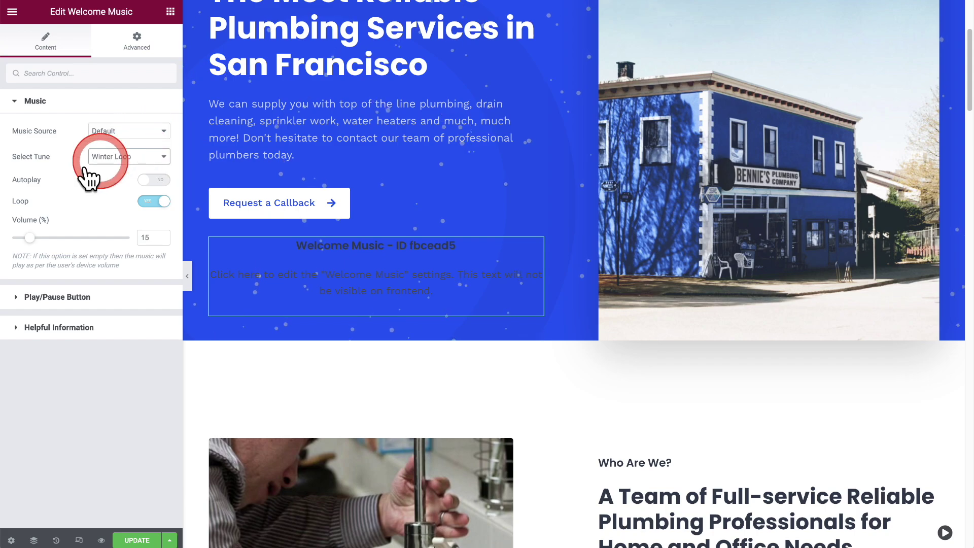
Turn on Autoplay for the welcome music and switch it off again
left_click(148, 180)
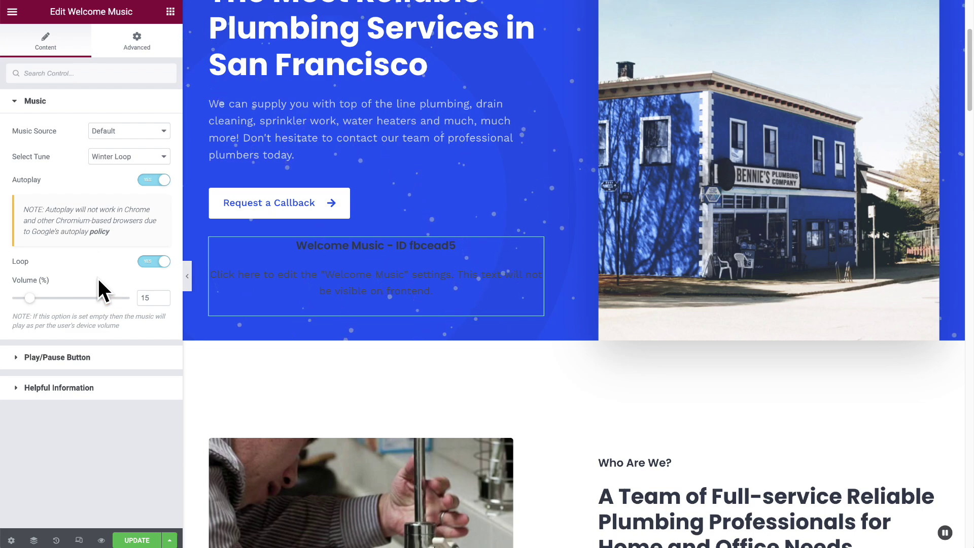
left_click(154, 180)
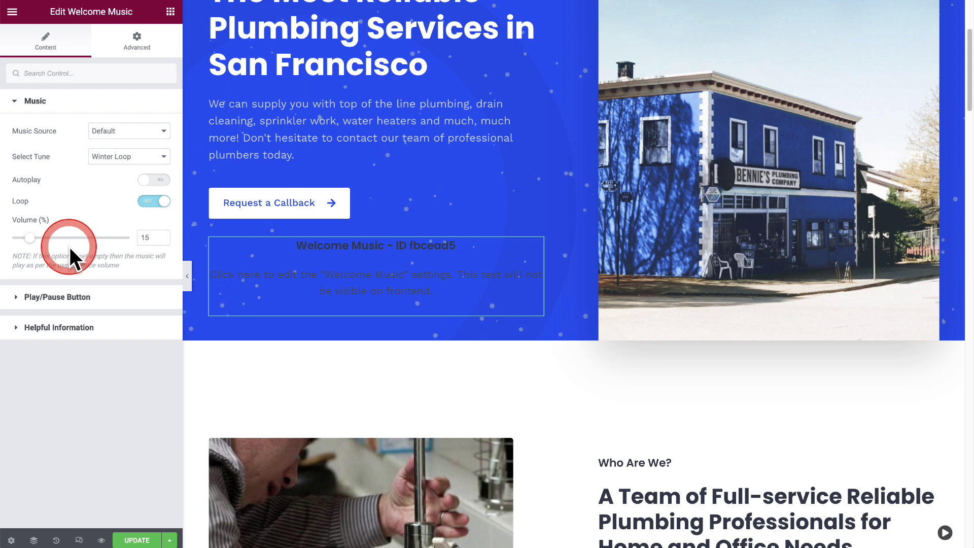
Review the welcome music's play/pause button options for display, position, color, size and button images
left_click(74, 303)
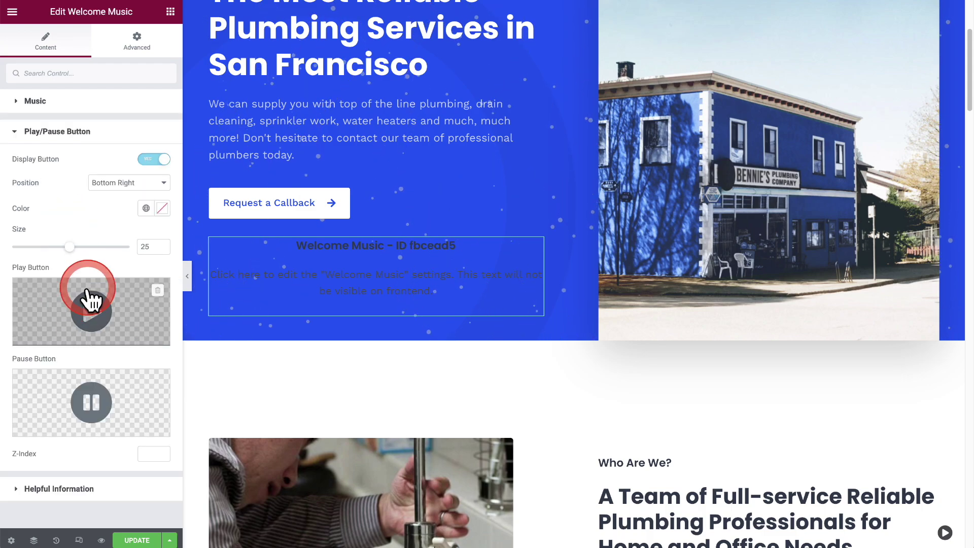
mouse_move(98, 424)
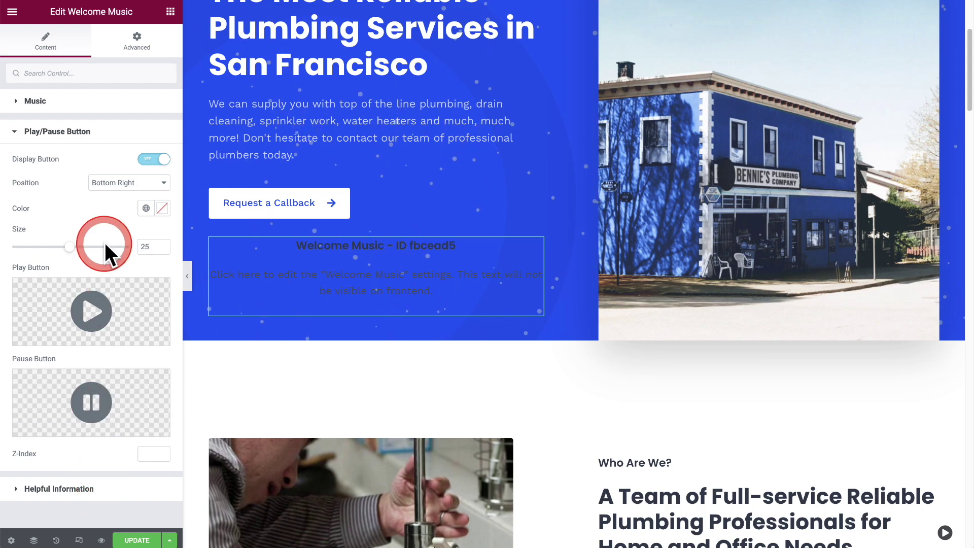
left_click(96, 133)
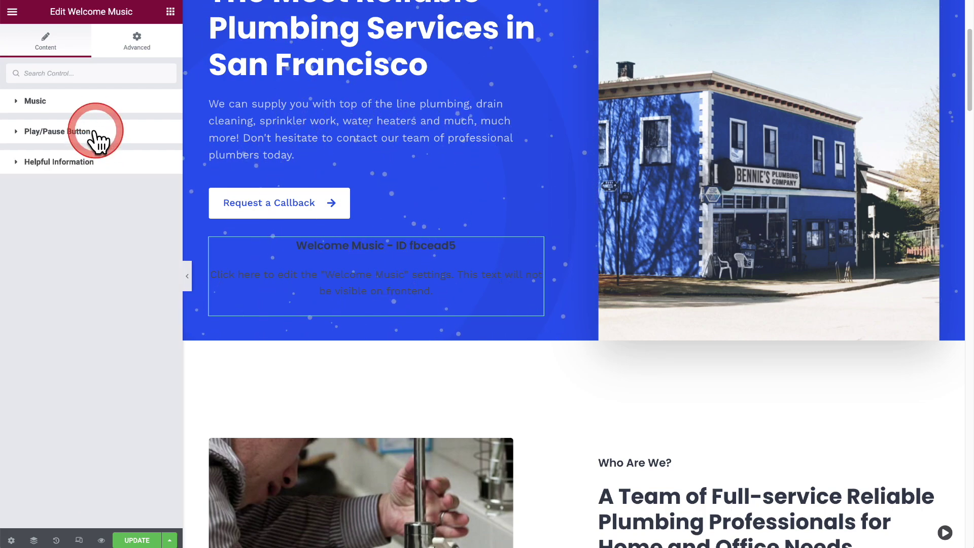
left_click(98, 100)
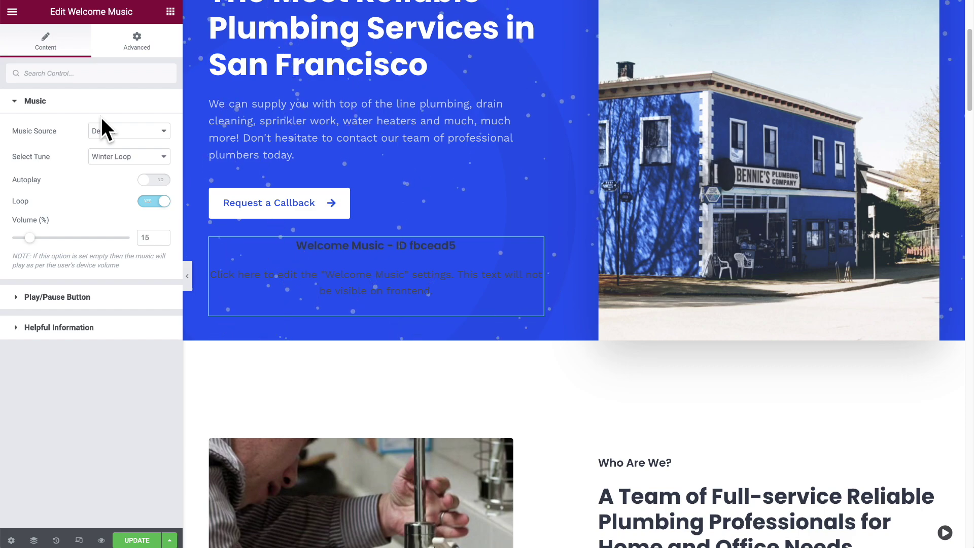
Add an Xmas Lights shape divider along the top of the Who Are We? section
scroll(520, 289, "down", 4)
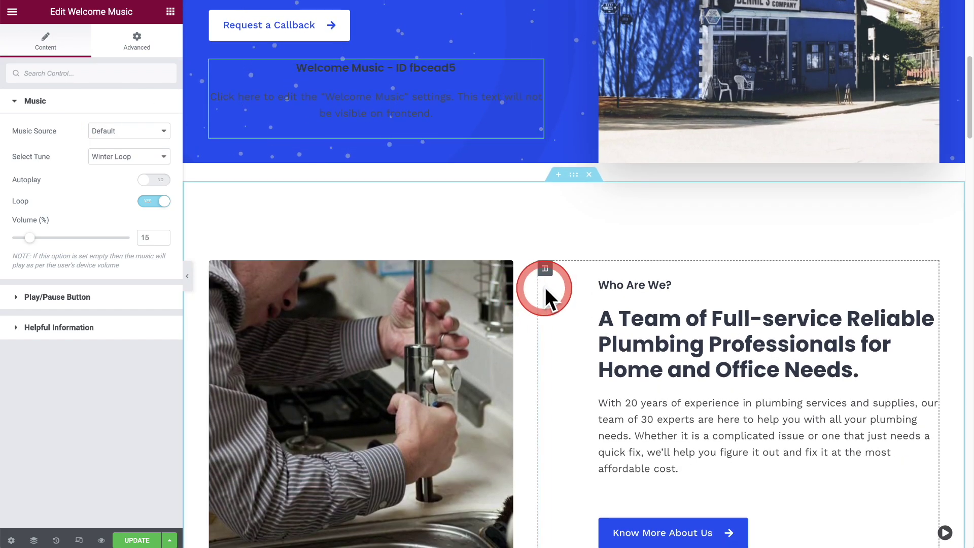
scroll(559, 282, "down", 3)
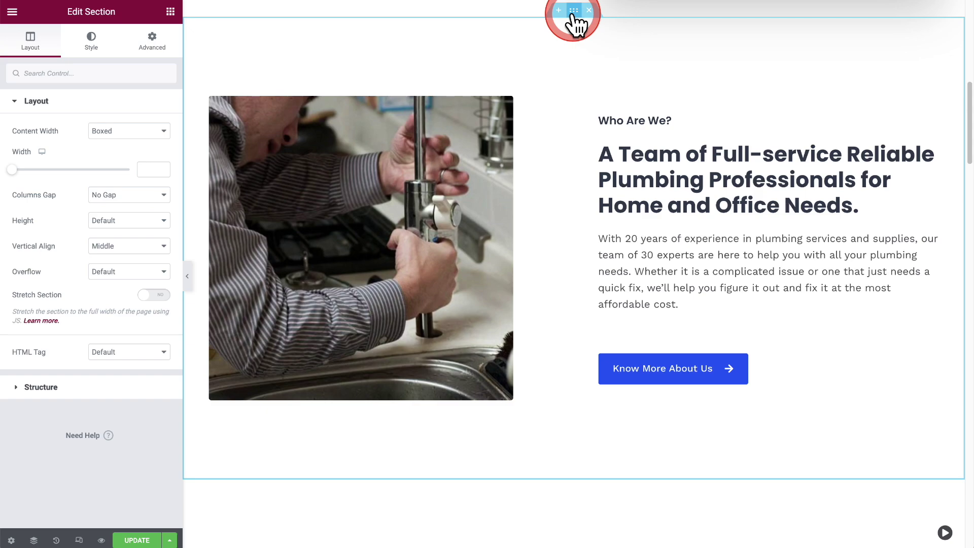
left_click(286, 49)
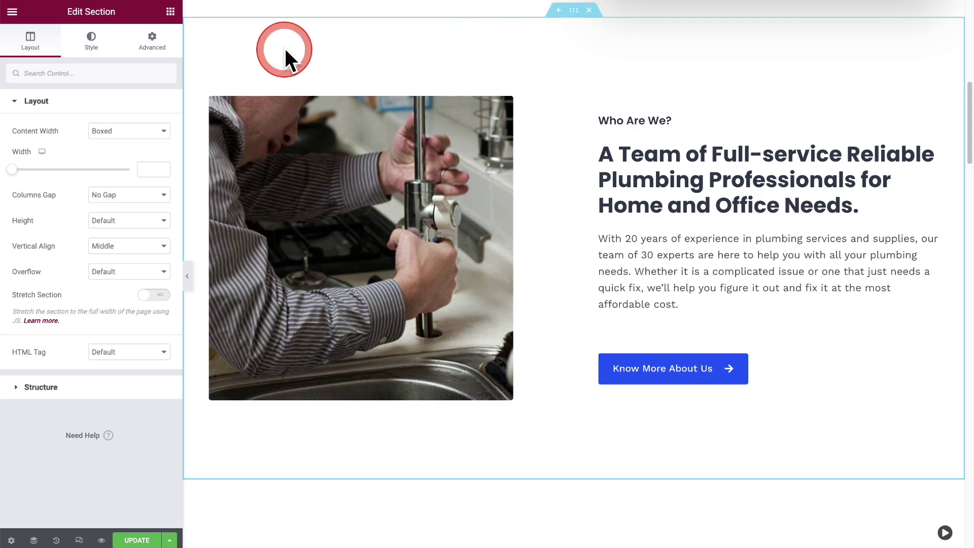
left_click(91, 44)
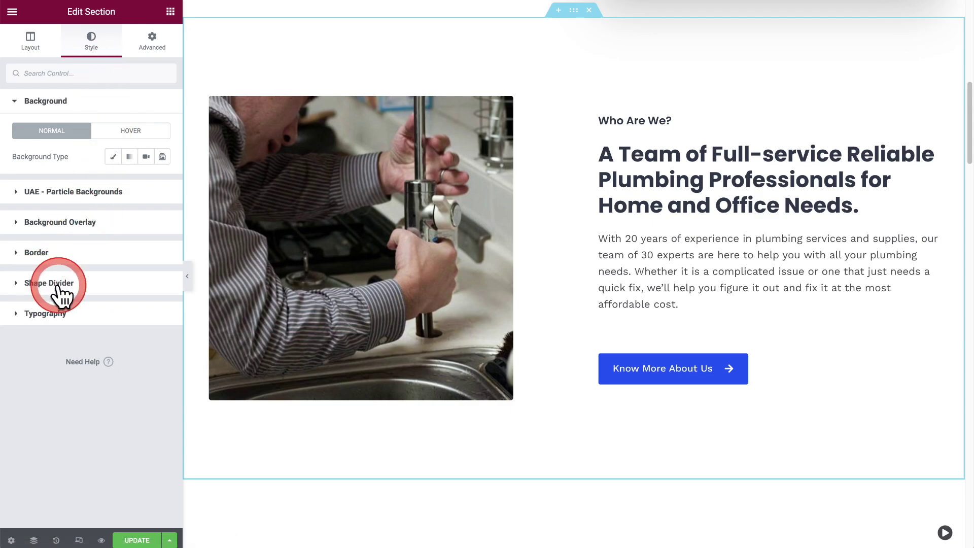
left_click(85, 285)
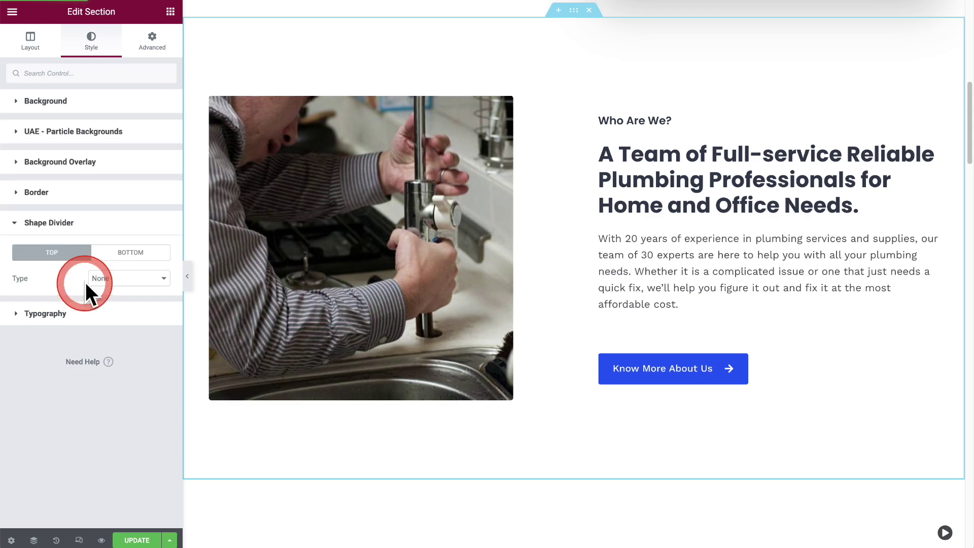
left_click(31, 258)
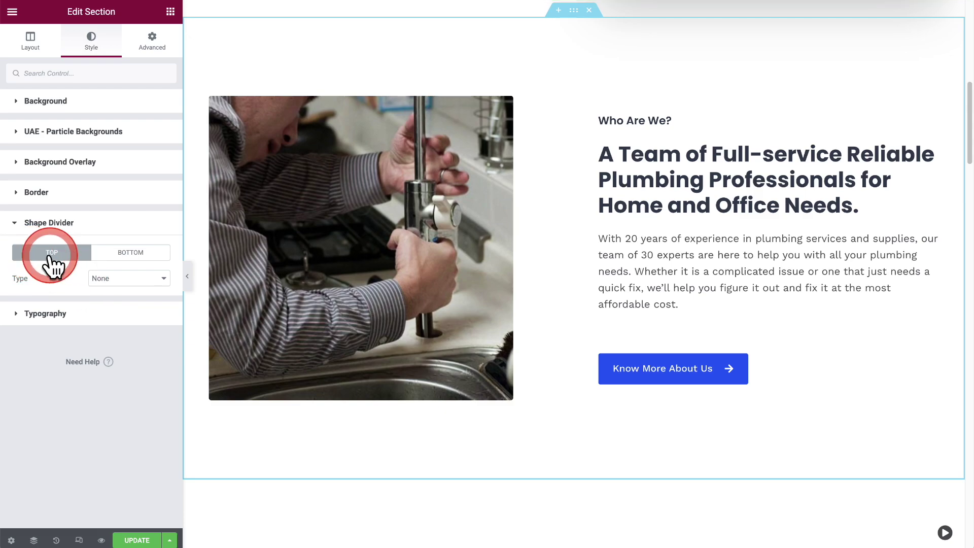
left_click(136, 281)
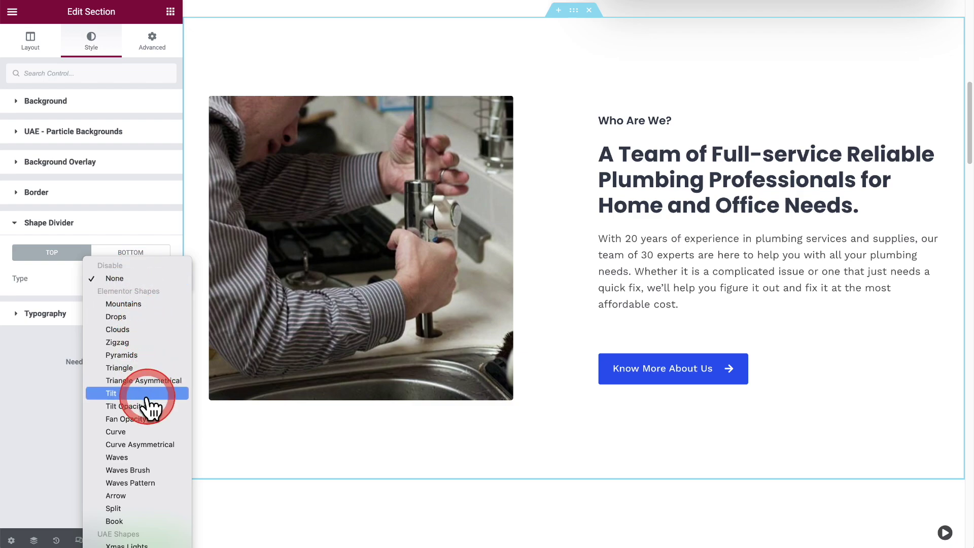
left_click(122, 546)
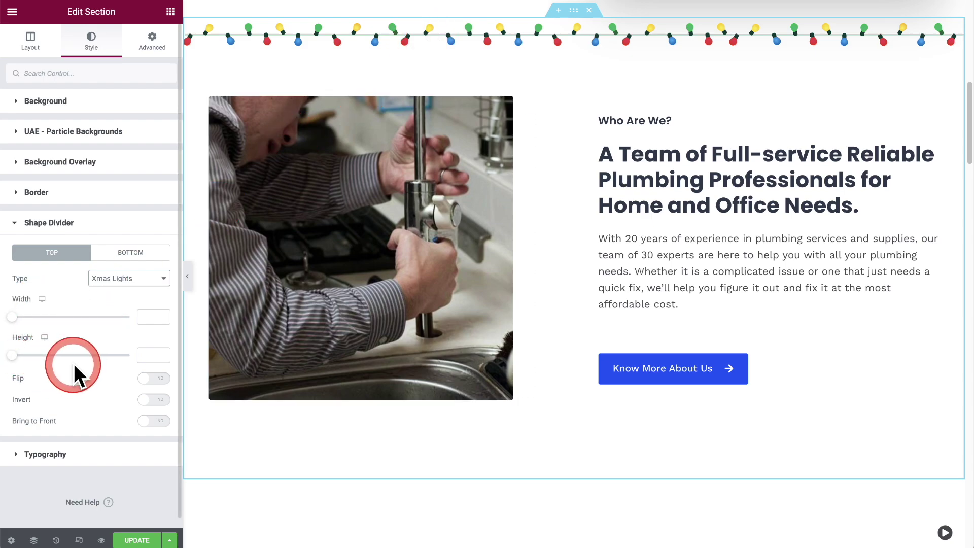
Add an Xmas Trees shape divider along the bottom of the Who Are We? section
left_click(112, 253)
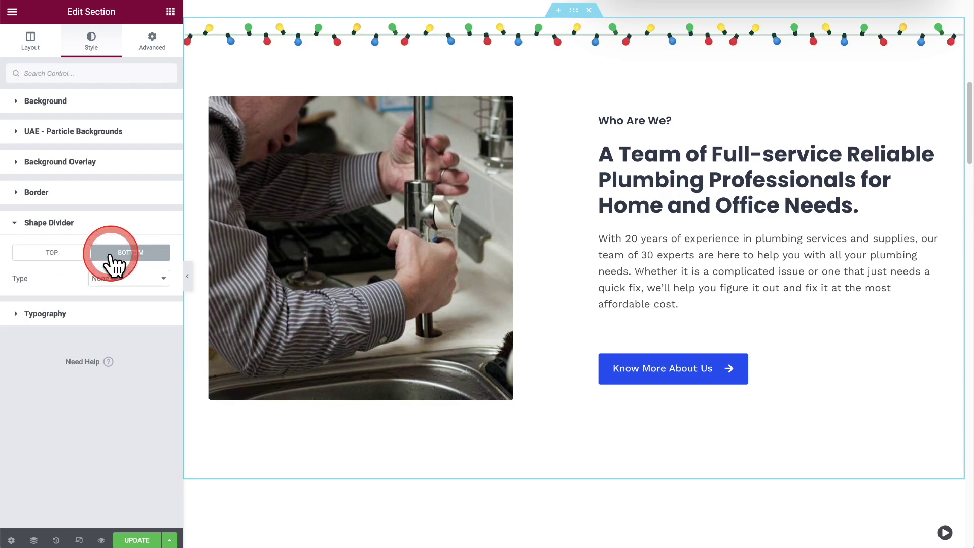
left_click(128, 280)
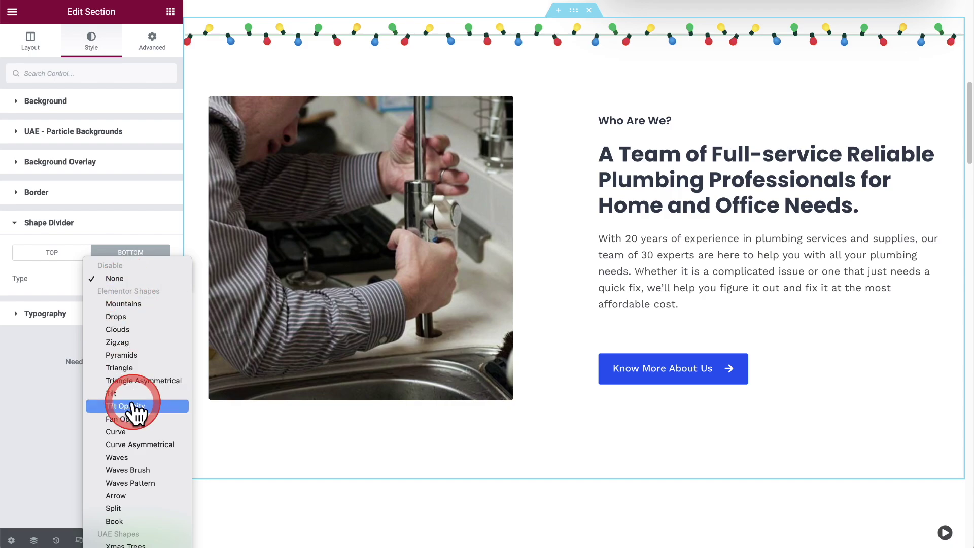
left_click(138, 544)
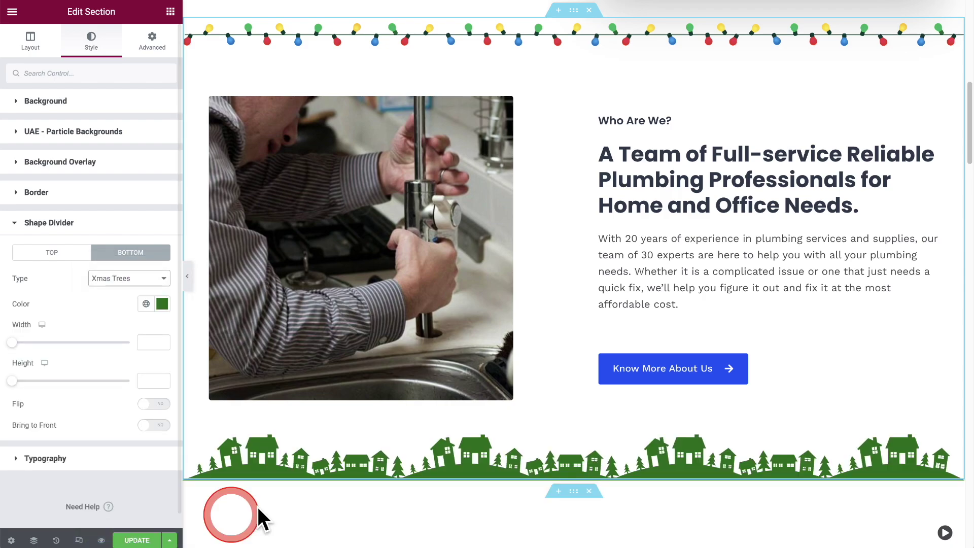
Try Halloween as the shape of the section's bottom divider
left_click(124, 281)
left_click(116, 293)
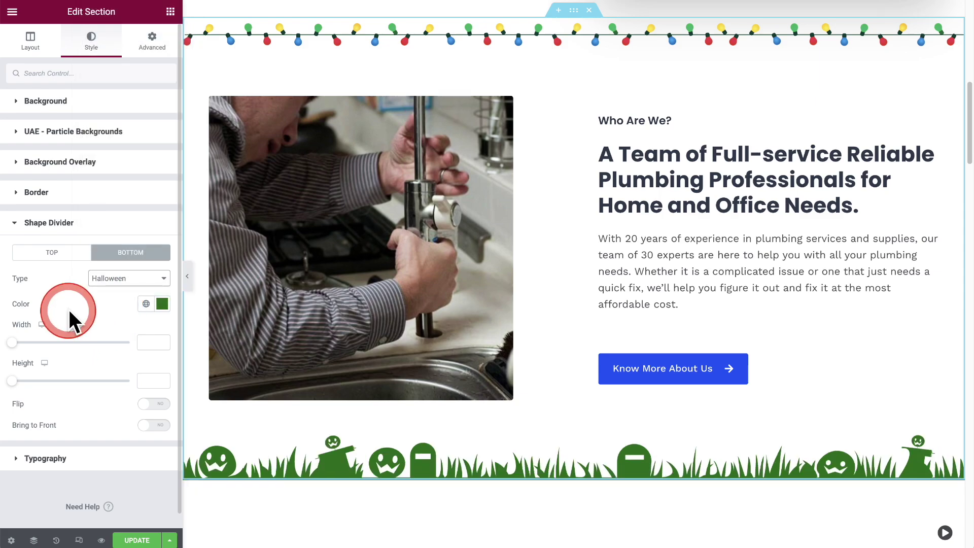
left_click(76, 315)
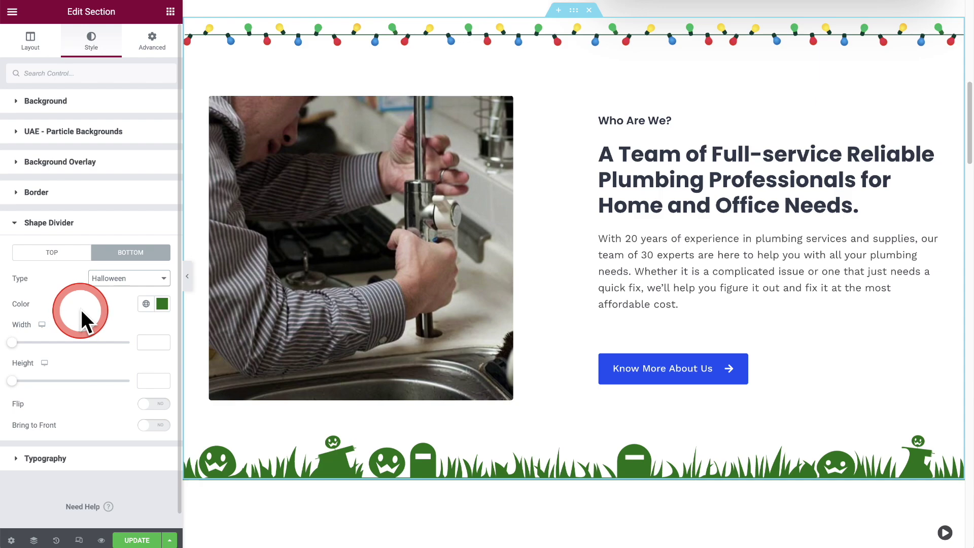
Recolor the Halloween bottom divider to the orange-red #FF5102
left_click(164, 307)
left_click(163, 304)
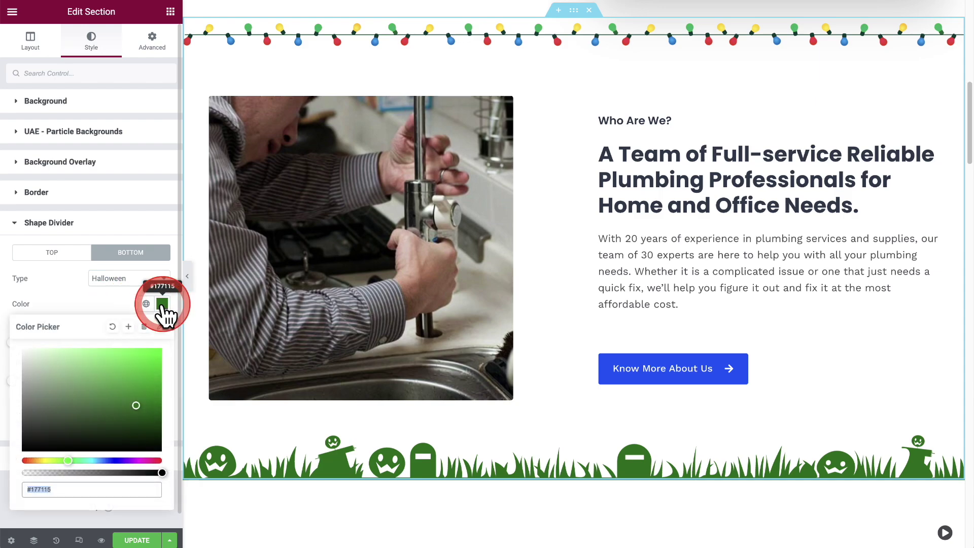
left_click_drag(66, 459, 29, 462)
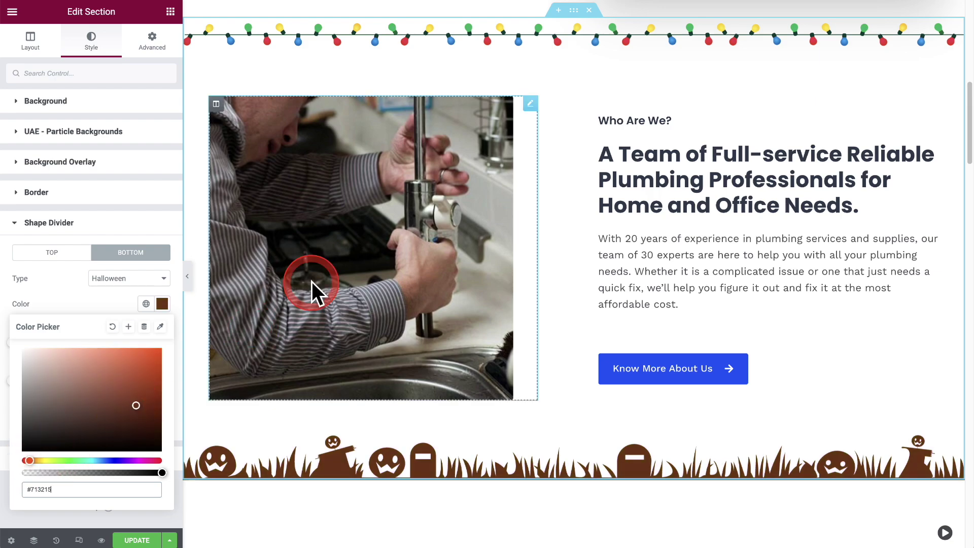
left_click(148, 363)
left_click_drag(148, 363, 162, 348)
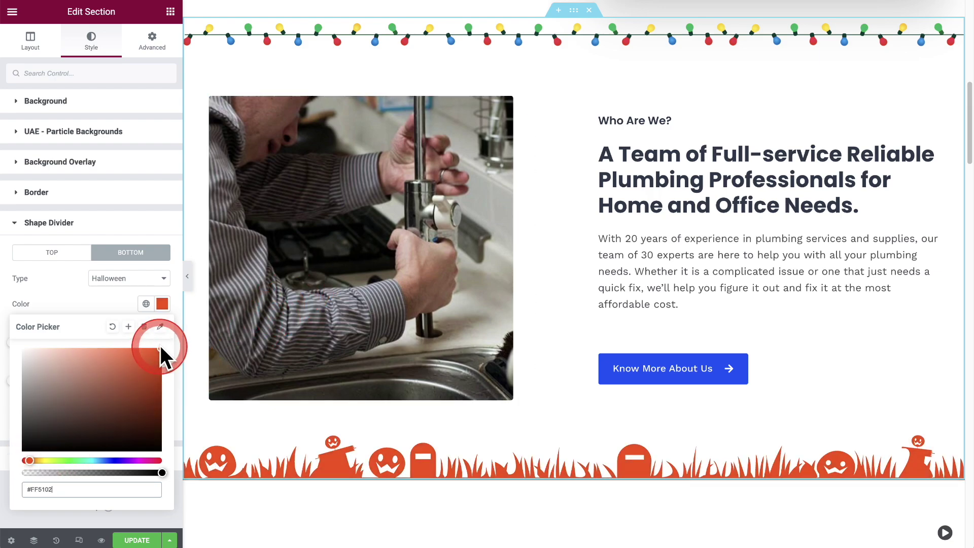
left_click(60, 304)
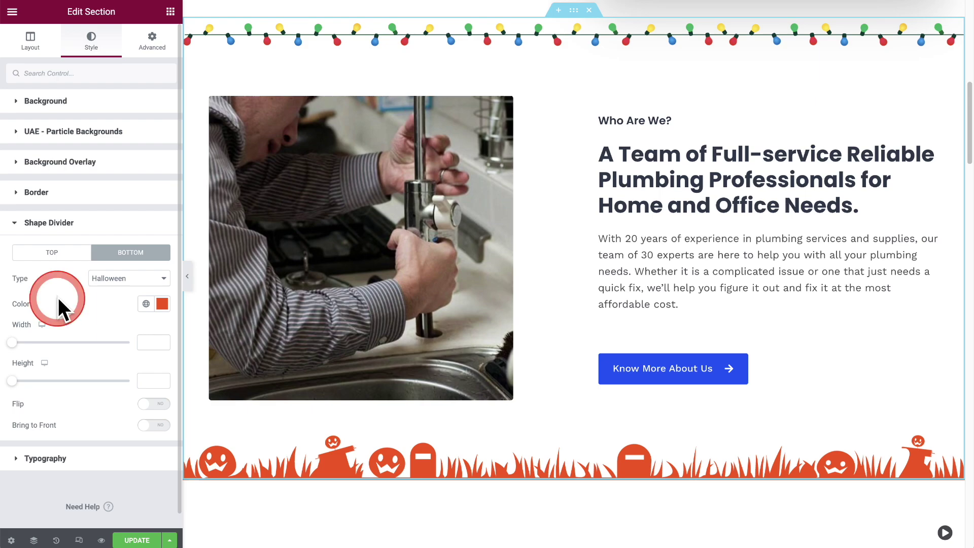
Set the bottom divider's width to 100 and switch its shape to Xmas Trees
mouse_move(12, 343)
left_mouse_down()
mouse_move(38, 343)
mouse_move(11, 352)
left_mouse_up()
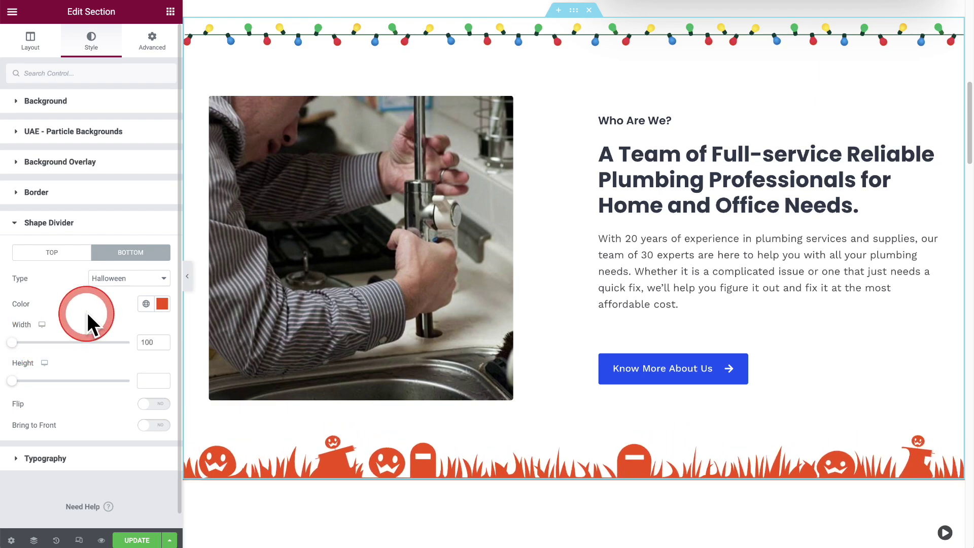
left_click(116, 280)
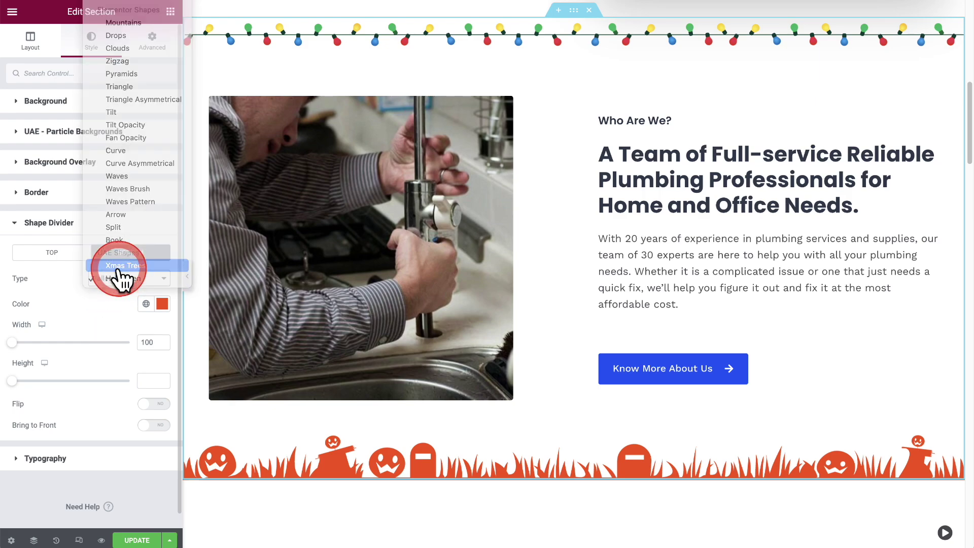
left_click(125, 265)
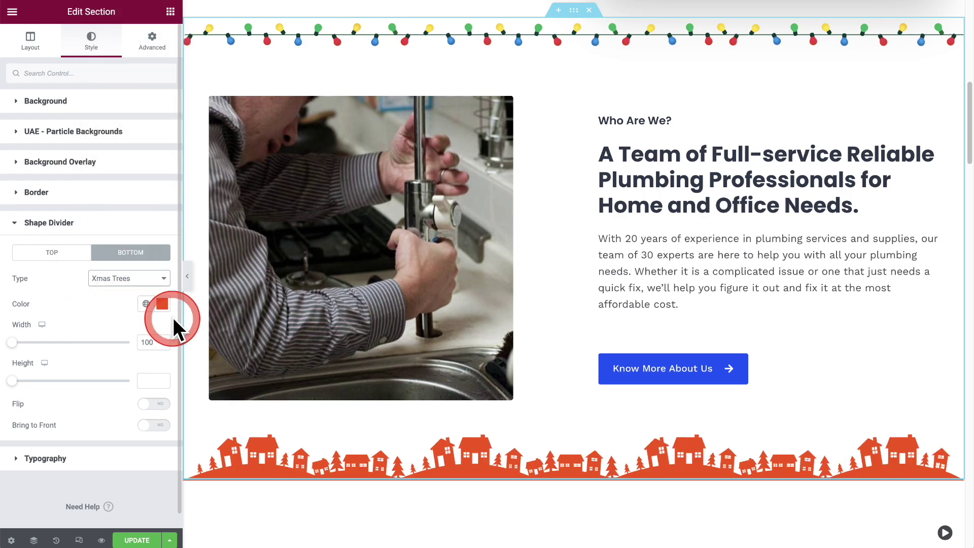
Color the Xmas Trees bottom divider green with #2E9019
left_click(162, 303)
mouse_move(71, 459)
left_mouse_down()
mouse_move(87, 461)
mouse_move(106, 405)
mouse_move(81, 467)
mouse_move(65, 459)
left_mouse_up()
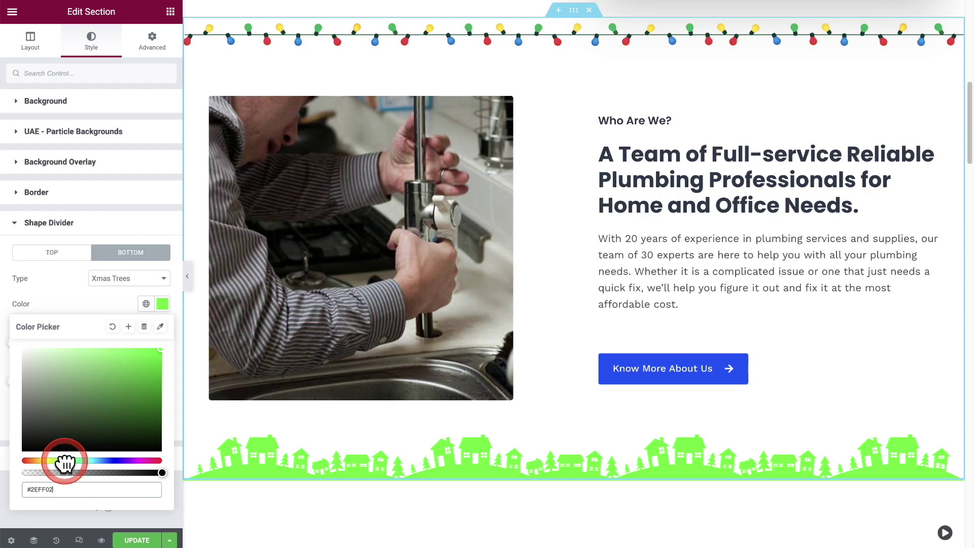
left_click_drag(128, 372, 137, 391)
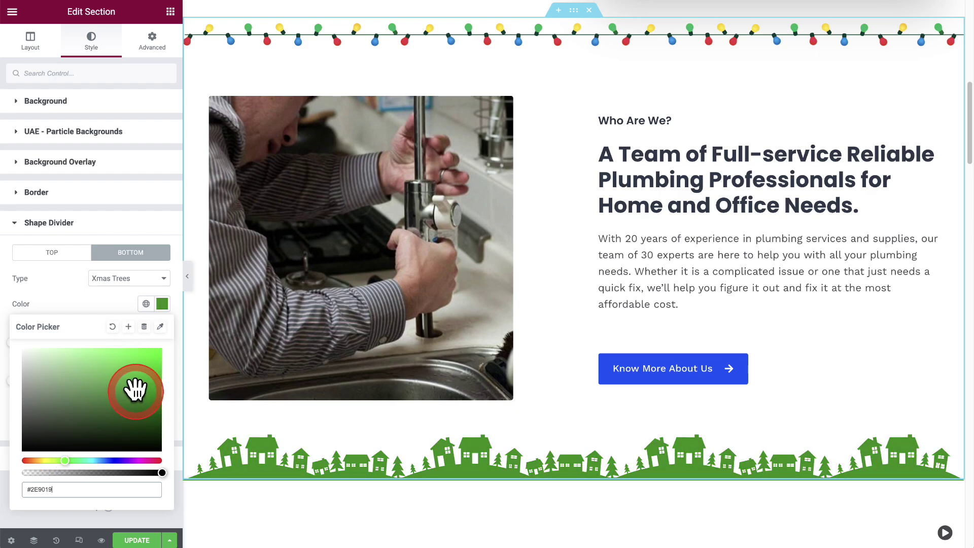
left_click(89, 297)
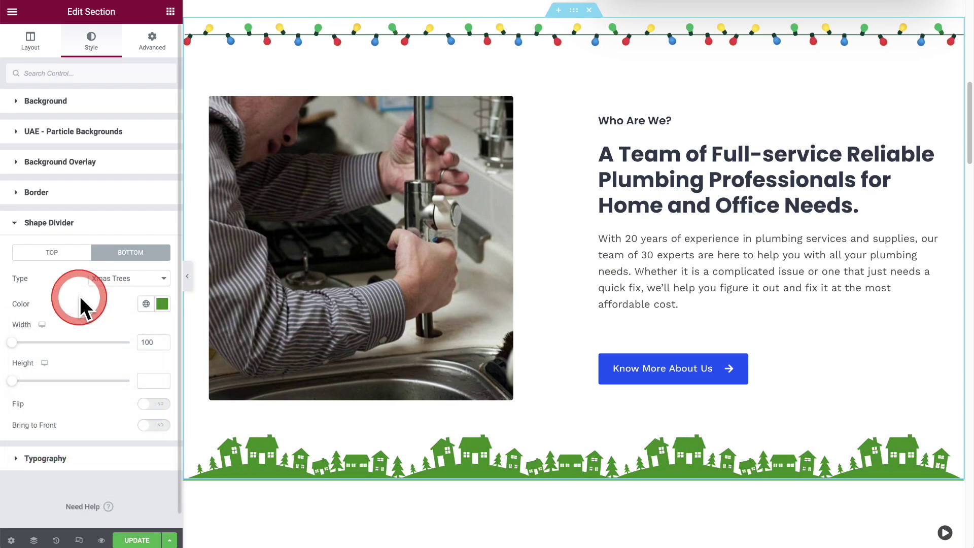
Enable UAE Party Propz on the Who Are We? heading
scroll(479, 313, "up", 3)
scroll(546, 318, "down", 2)
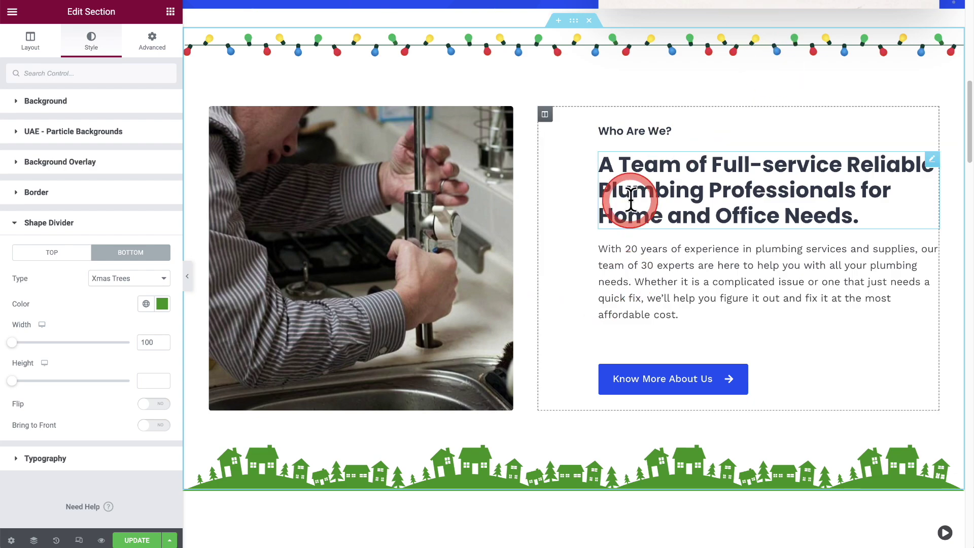
left_click(626, 132)
left_click(147, 54)
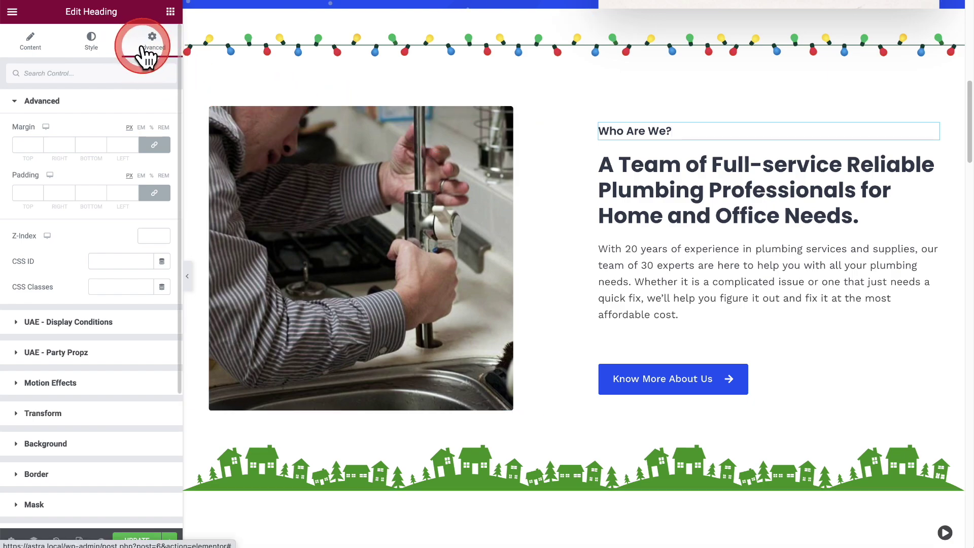
scroll(61, 284, "down", 1)
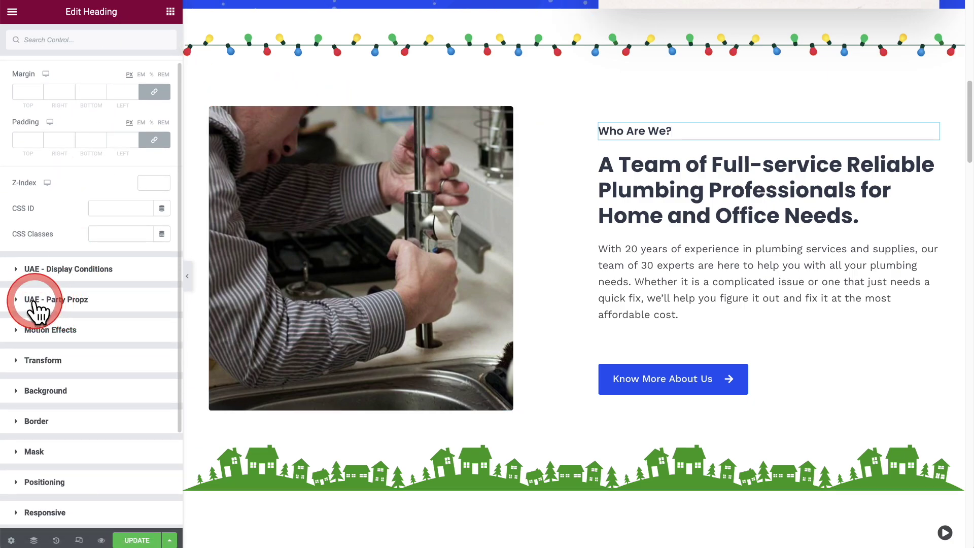
left_click(76, 301)
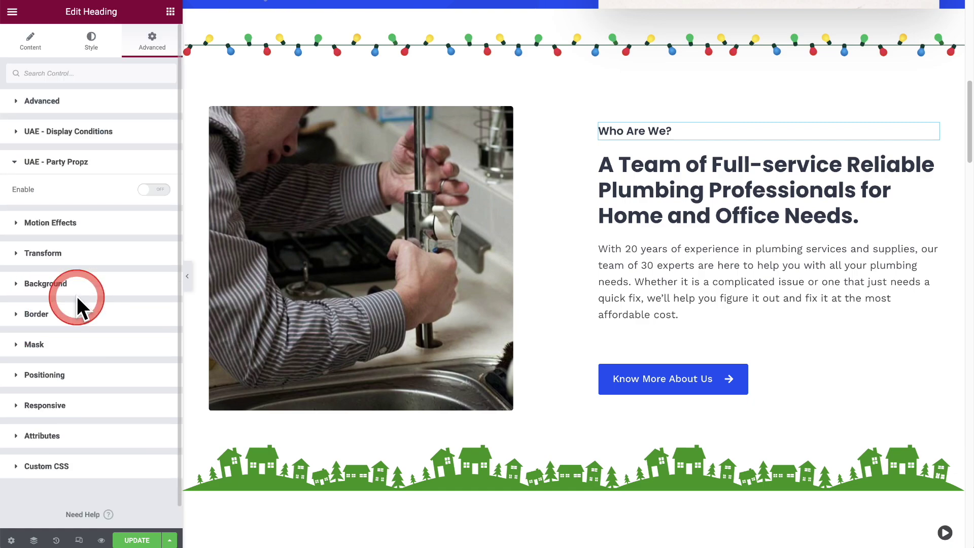
left_click(154, 190)
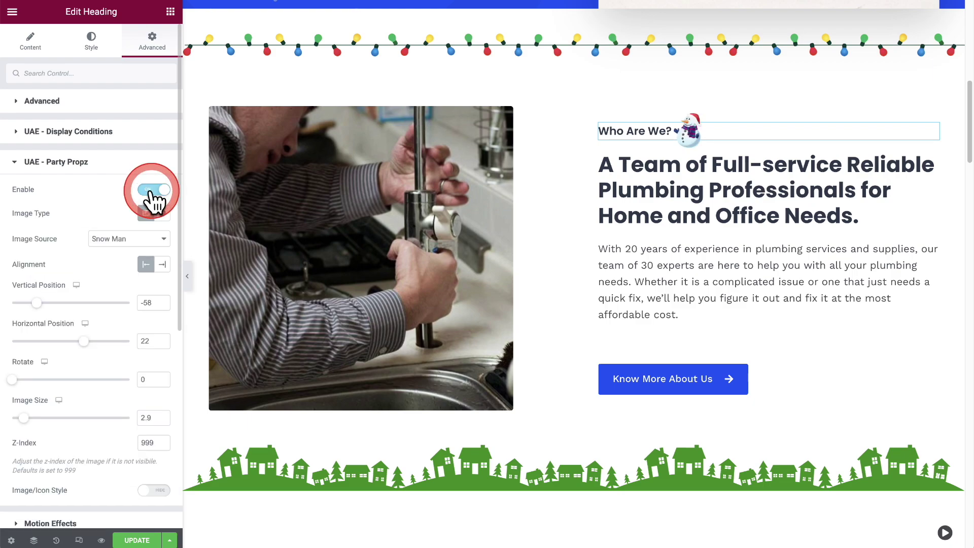
Switch the image type of the heading's party prop from image to icon
scroll(90, 188, "down", 1)
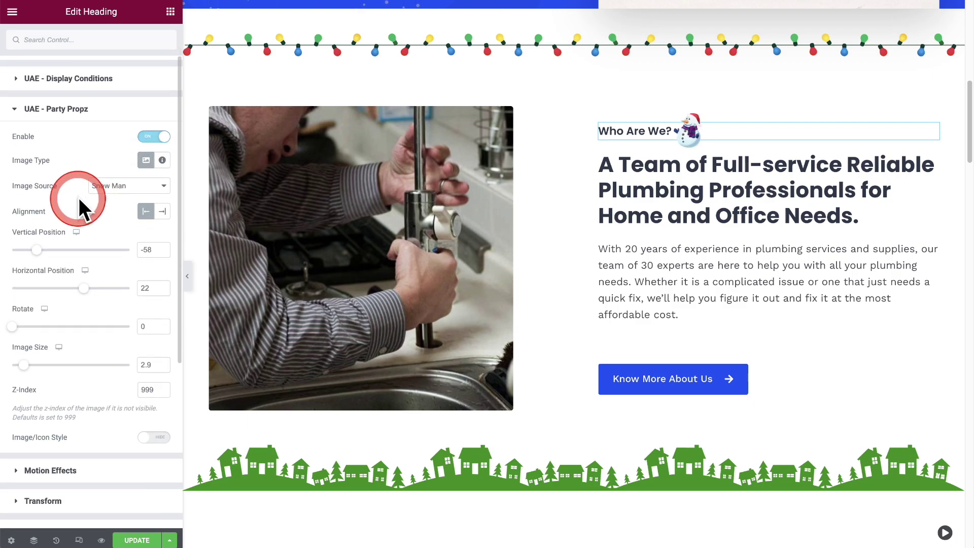
scroll(79, 197, "down", 1)
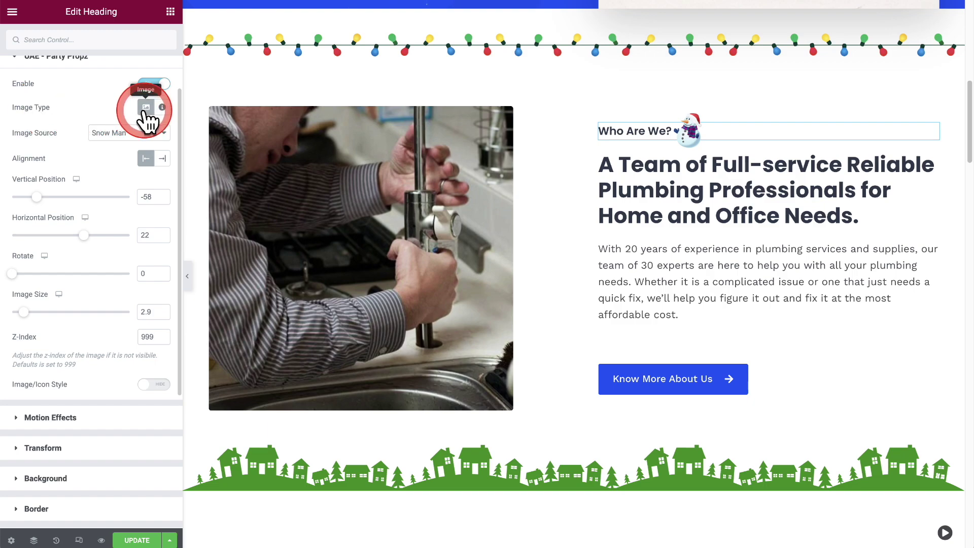
left_click(163, 107)
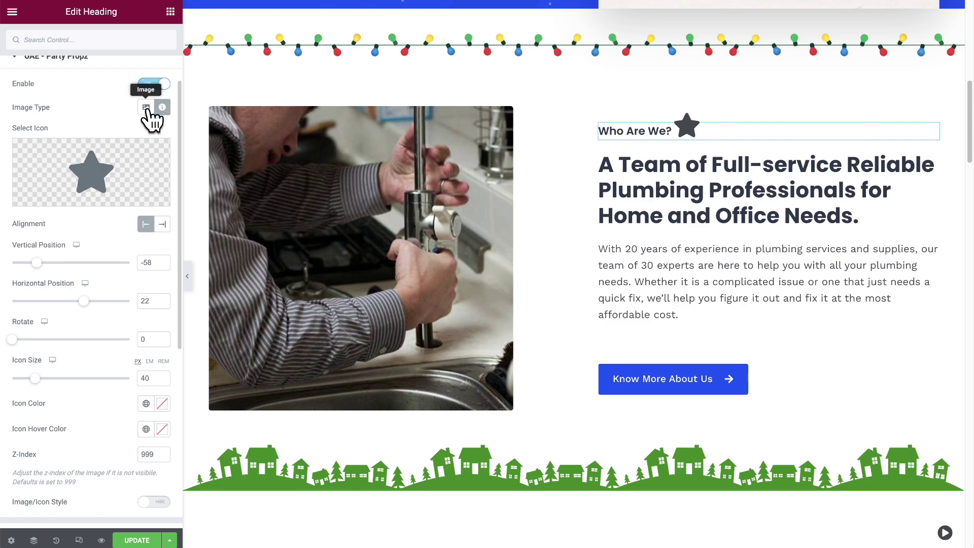
Switch the heading's party prop back to an image and choose Santa Claus as its source after trying Custom
left_click(147, 108)
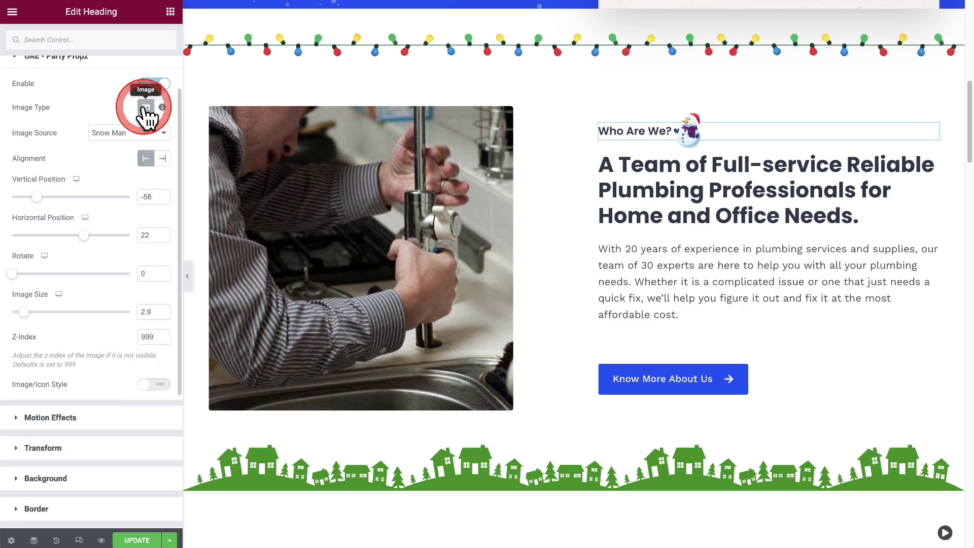
left_click(59, 133)
left_click(158, 134)
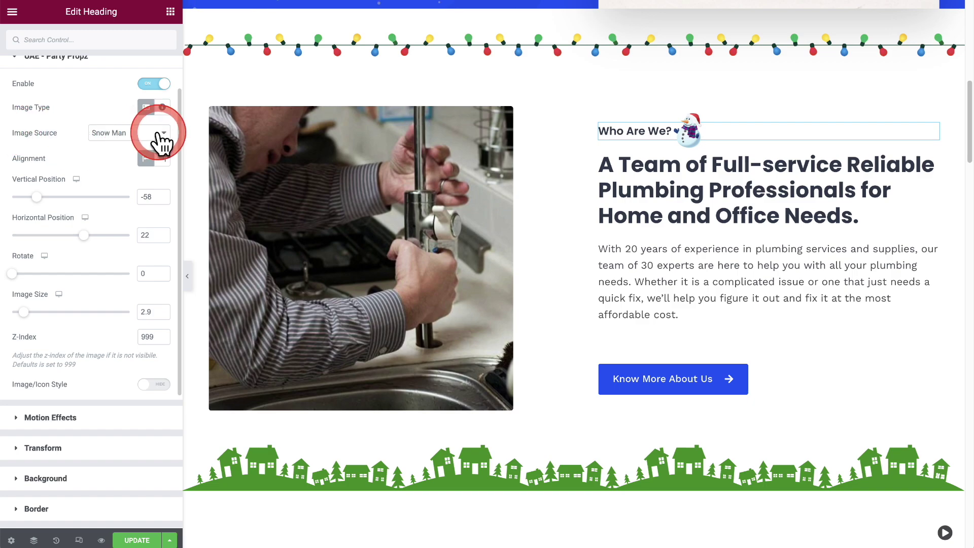
left_click(155, 146)
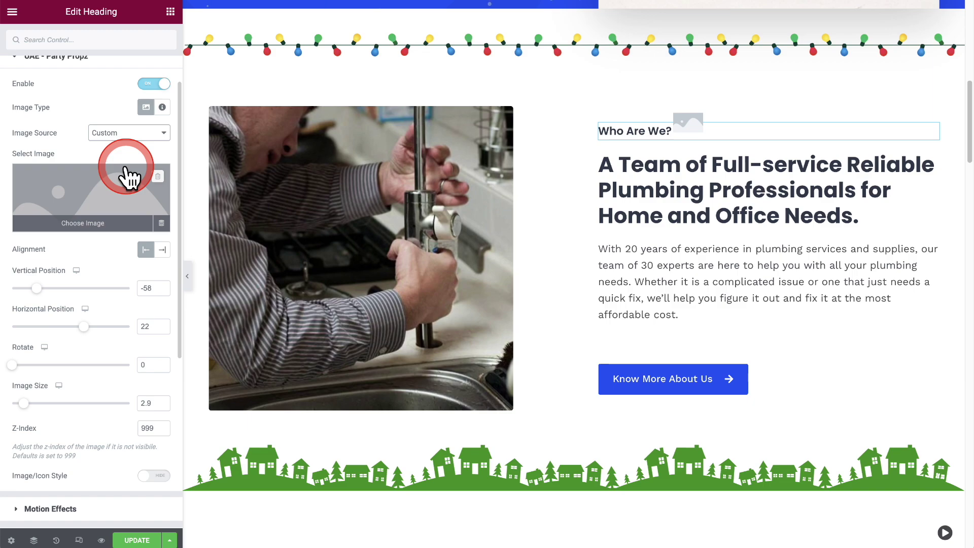
left_click(120, 134)
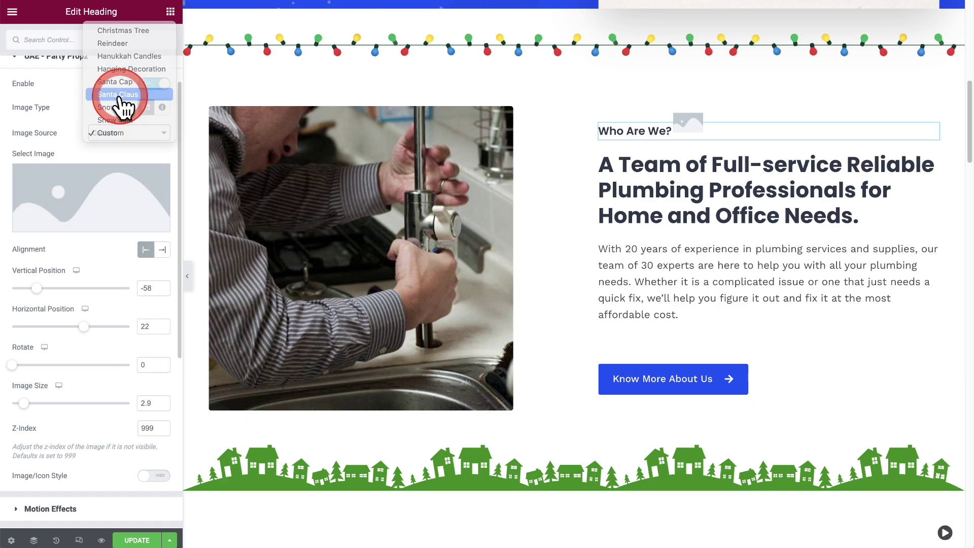
left_click(122, 104)
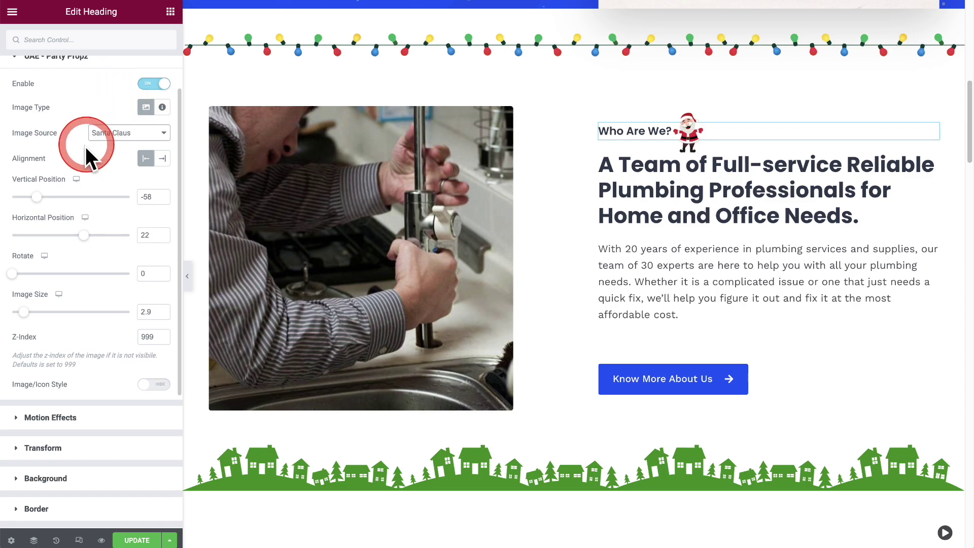
Position the Santa Claus prop at vertical -80 and horizontal 84, and set its image size to 4.8
scroll(78, 157, "down", 1)
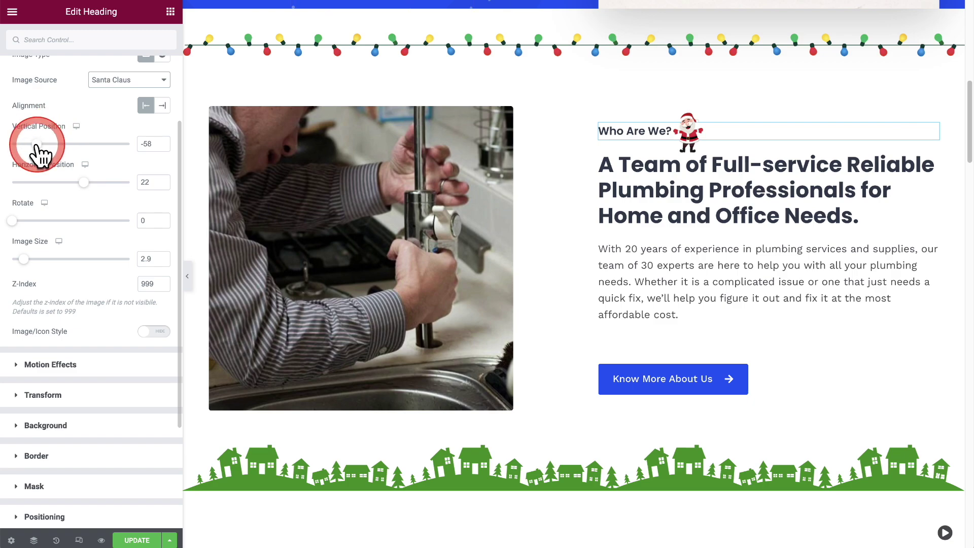
left_click_drag(37, 144, 24, 144)
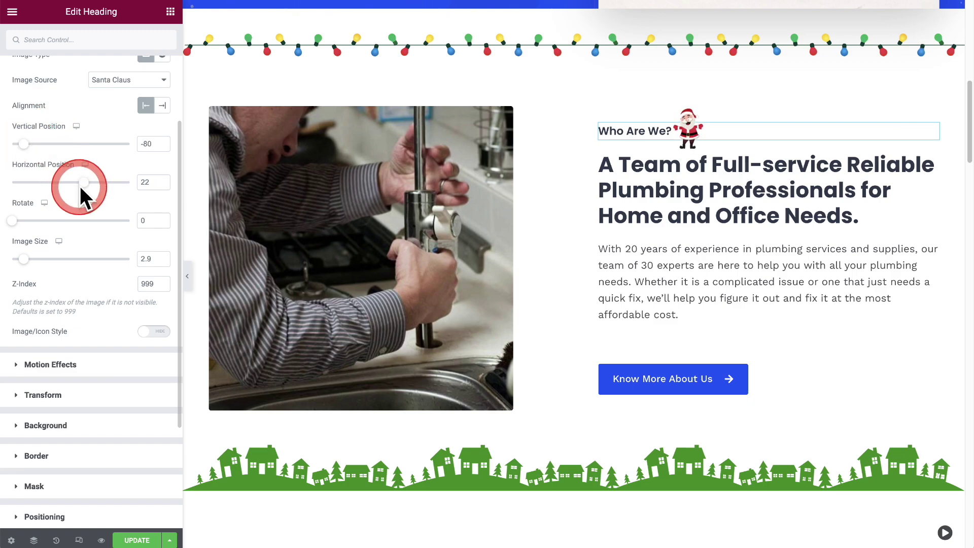
left_click_drag(80, 185, 118, 178)
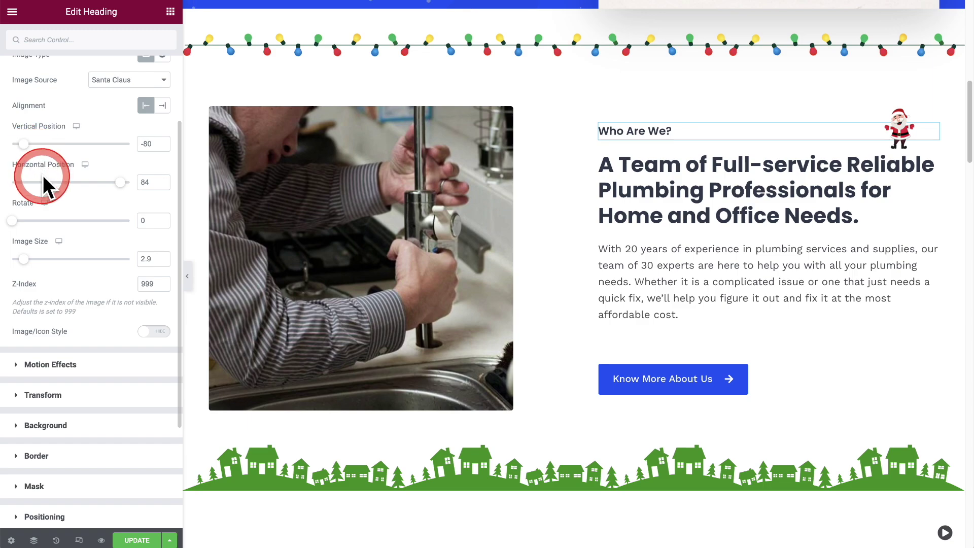
mouse_move(23, 260)
left_mouse_down()
mouse_move(38, 258)
mouse_move(34, 266)
left_mouse_up()
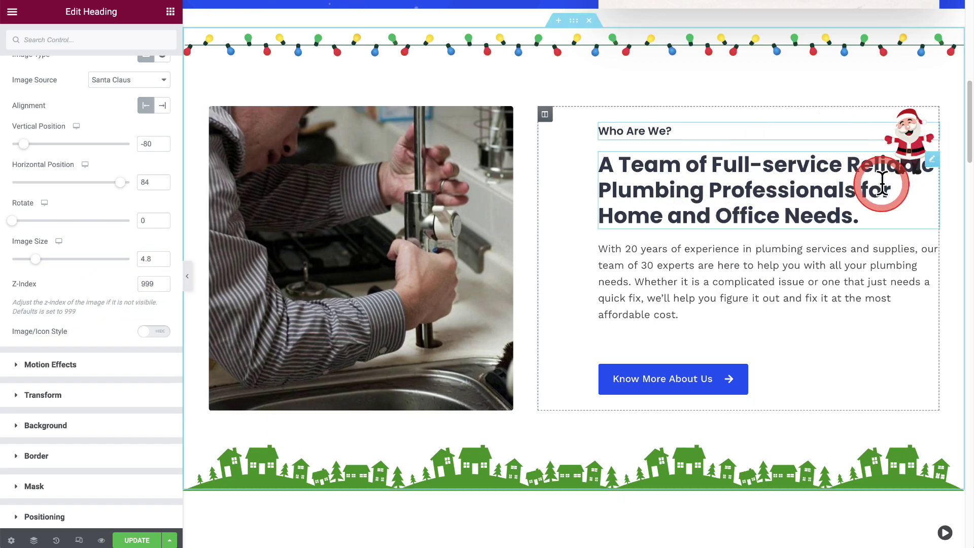
Set the Santa Claus prop's z-index to 0 and its horizontal position to 82
double_click(153, 284)
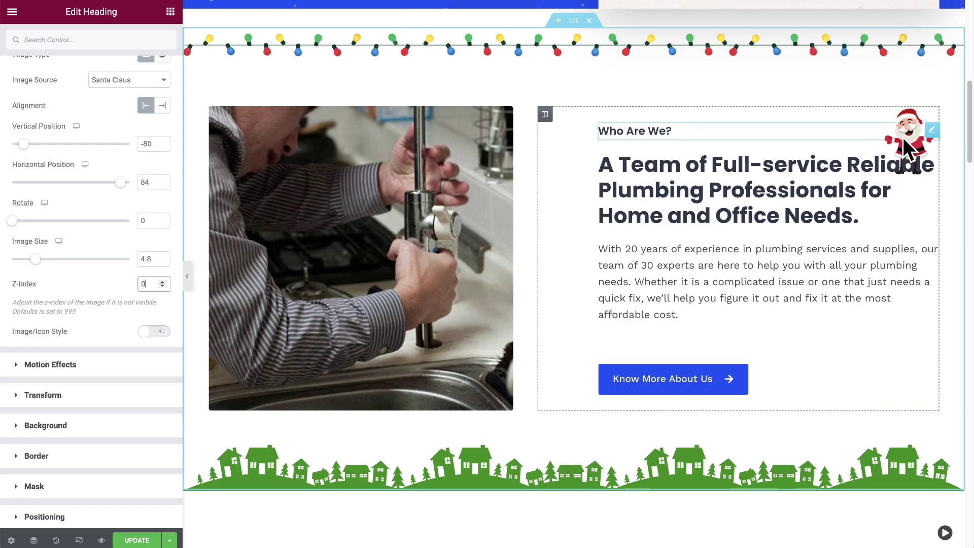
mouse_move(911, 149)
left_mouse_down()
mouse_move(924, 163)
mouse_move(827, 178)
mouse_move(76, 203)
mouse_move(60, 187)
left_mouse_up()
scroll(60, 188, "up", 1)
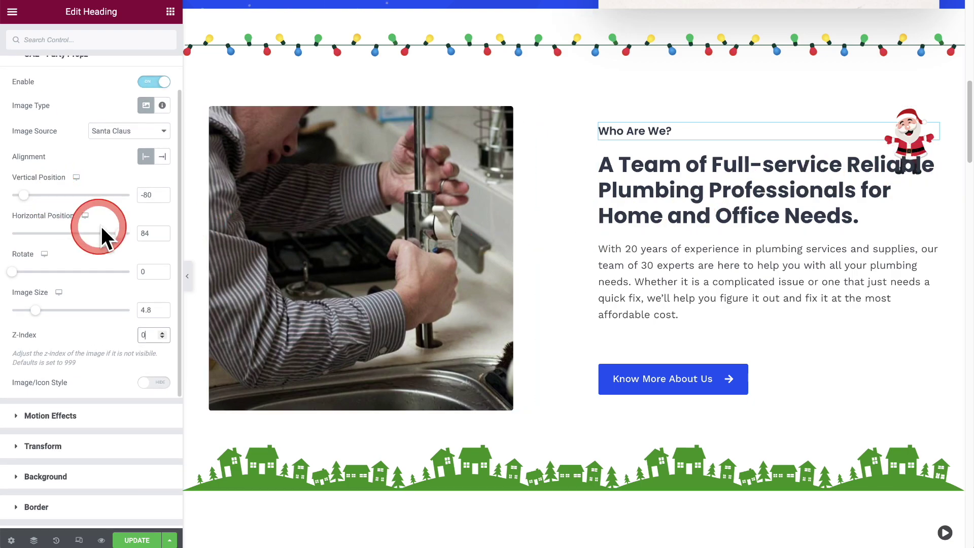
left_click_drag(124, 240, 122, 244)
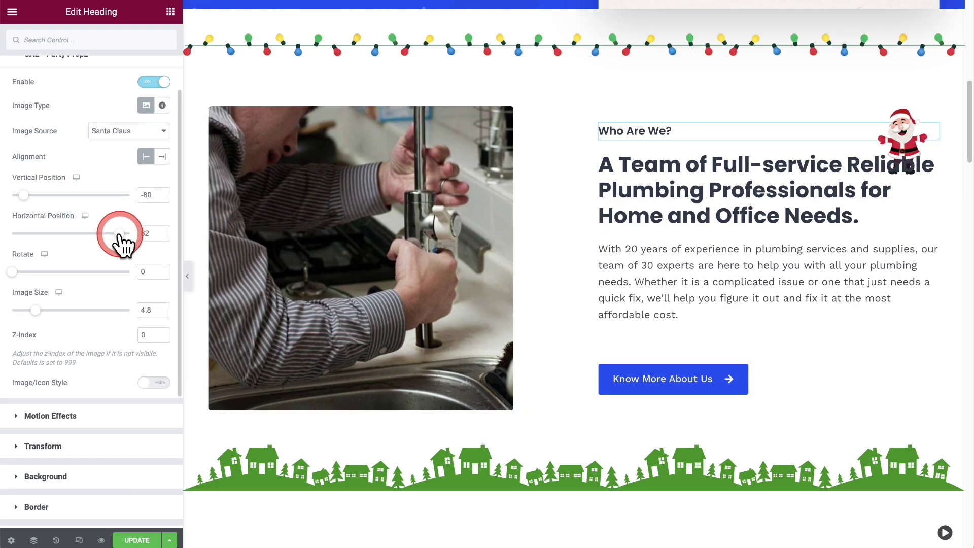
Raise the Santa Claus prop above the heading text by setting its vertical position to -200
left_click_drag(23, 194, 2, 192)
left_click(132, 201)
left_click(150, 195)
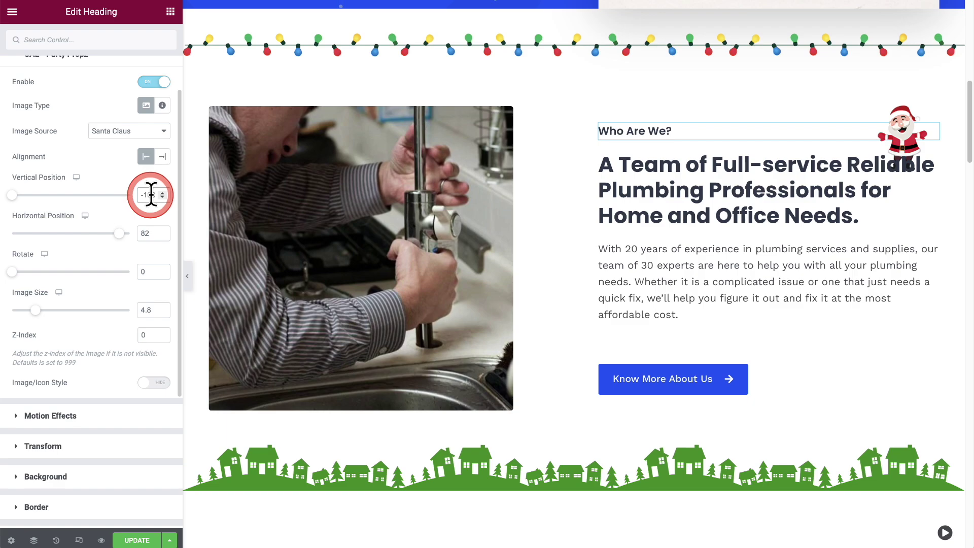
left_click(149, 197)
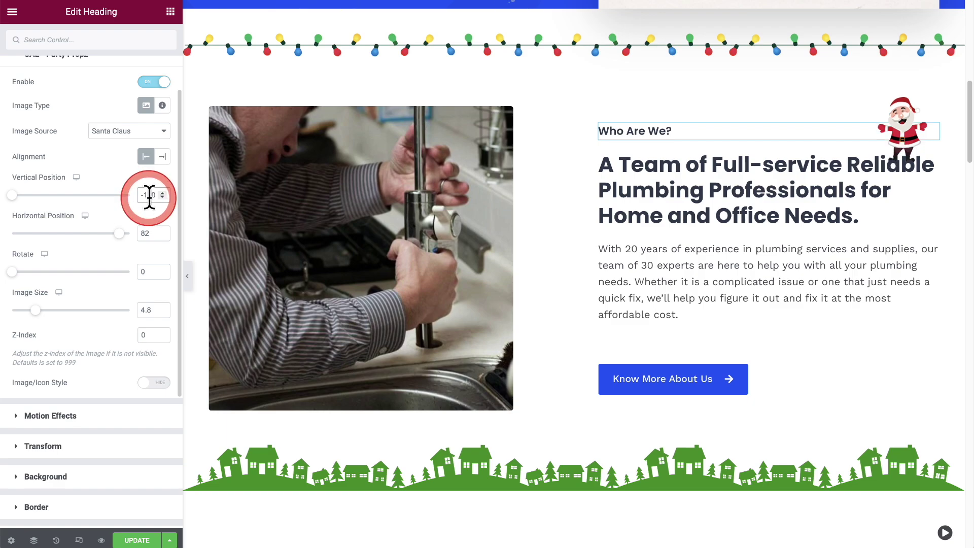
double_click(145, 196)
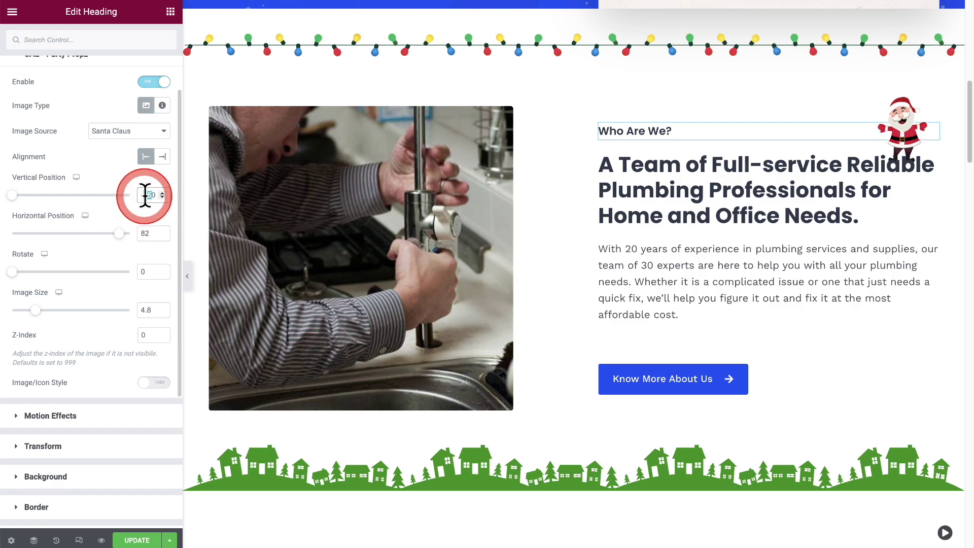
type("200")
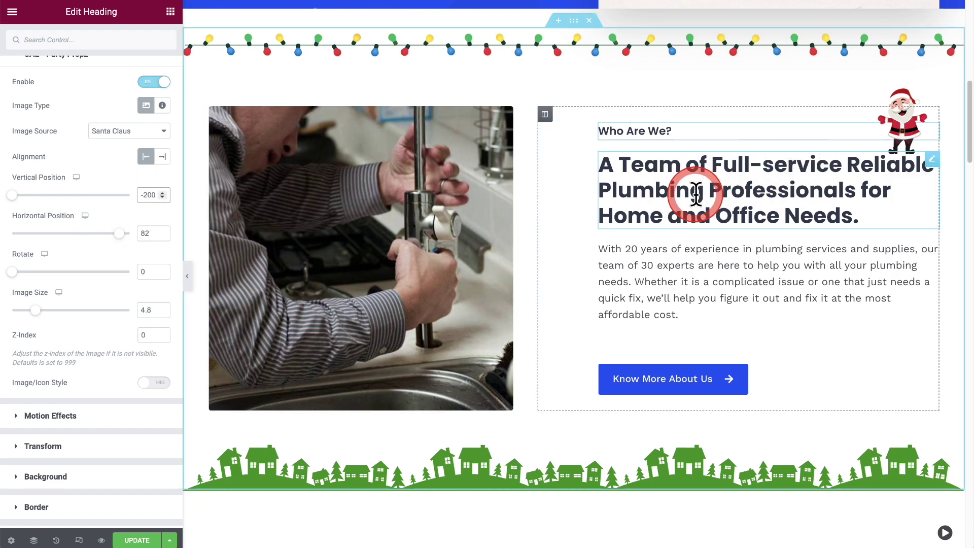
Rotate the Santa Claus prop by 17, keeping Santa Claus as the image source
left_click(128, 131)
left_click(55, 150)
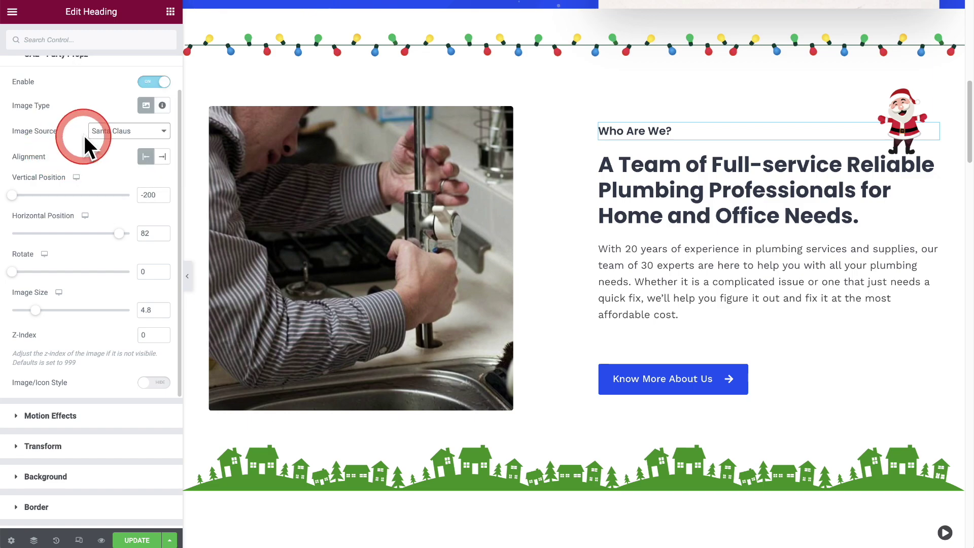
left_click(16, 272)
left_click_drag(15, 273, 19, 275)
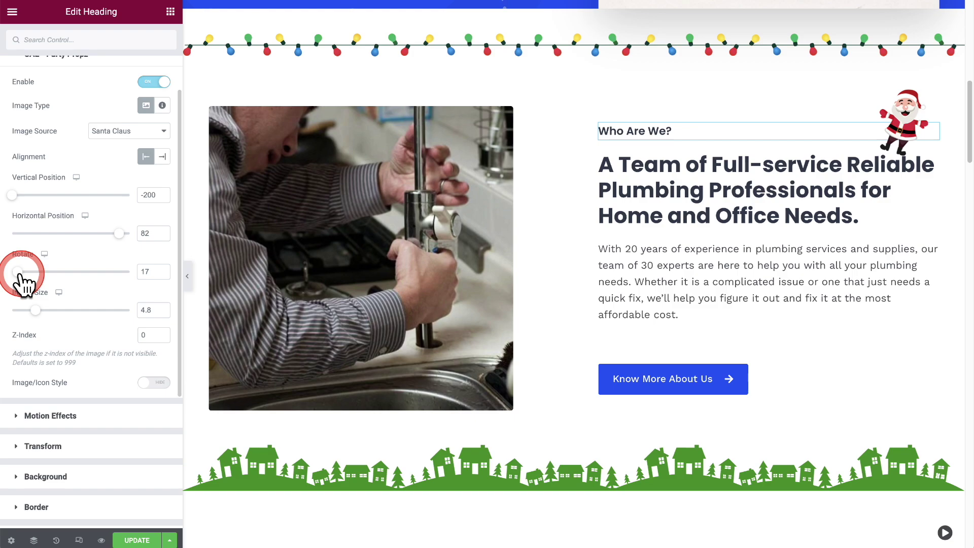
Switch the party prop's responsive settings from desktop to the mobile view
scroll(83, 323, "up", 3)
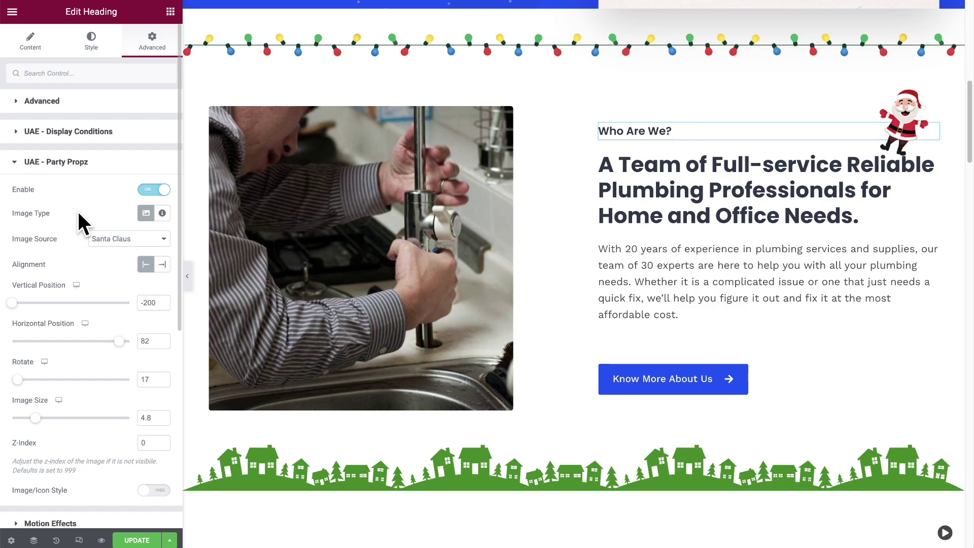
left_click(75, 288)
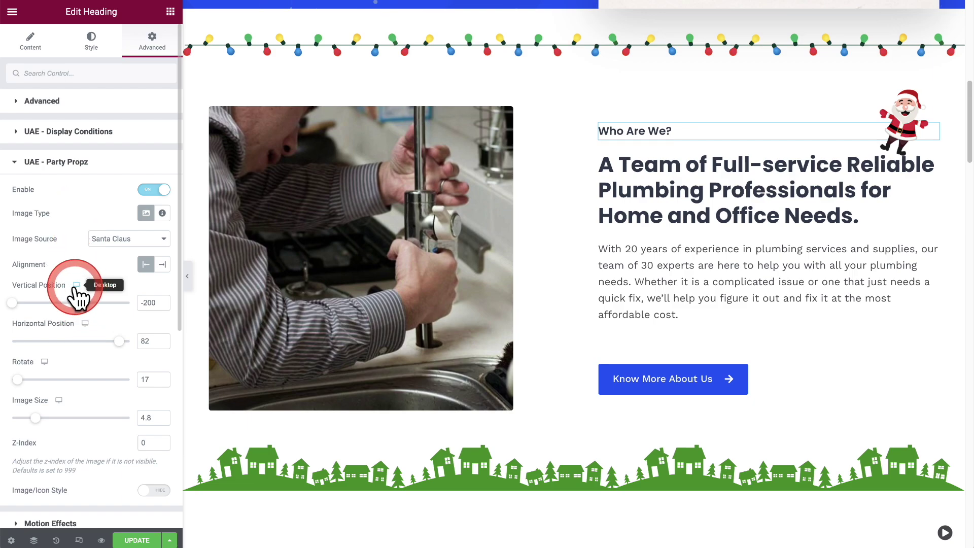
scroll(75, 285, "down", 1)
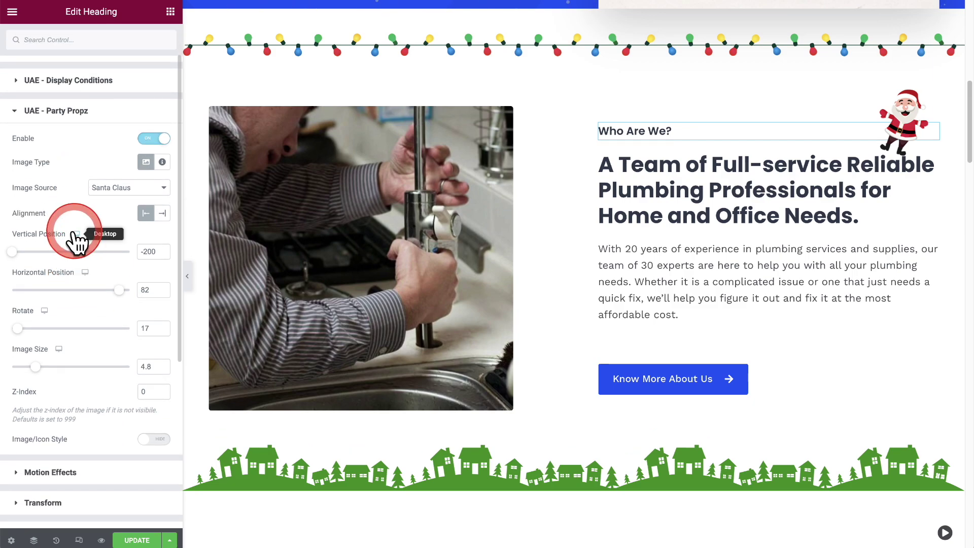
left_click(53, 237)
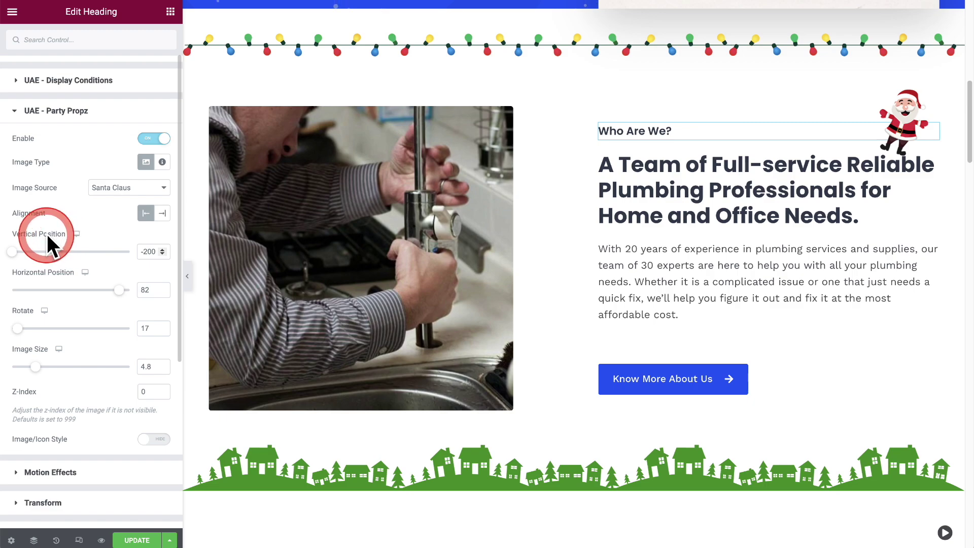
left_click(76, 234)
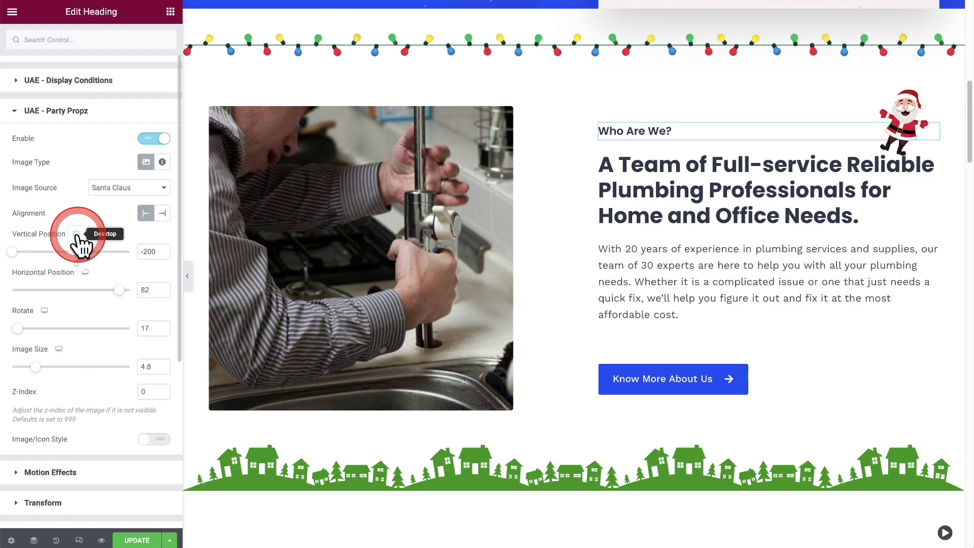
left_click(76, 234)
left_click(77, 263)
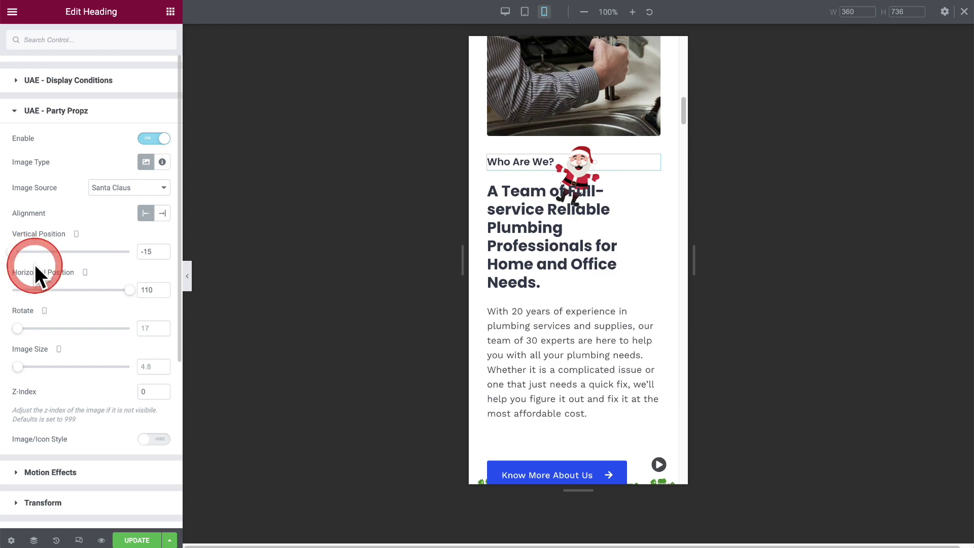
For mobile, set the Santa Claus prop's image size to 42, vertical position to 0 and horizontal position to 200
left_click_drag(30, 373, 65, 371)
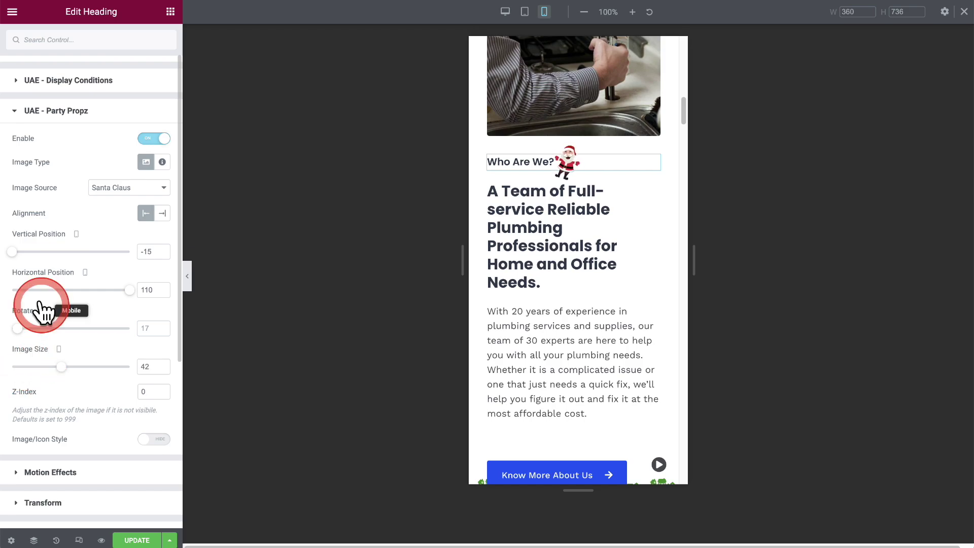
left_click_drag(10, 254, 7, 253)
mouse_move(130, 290)
left_mouse_down()
mouse_move(109, 290)
mouse_move(178, 291)
mouse_move(140, 289)
left_mouse_up()
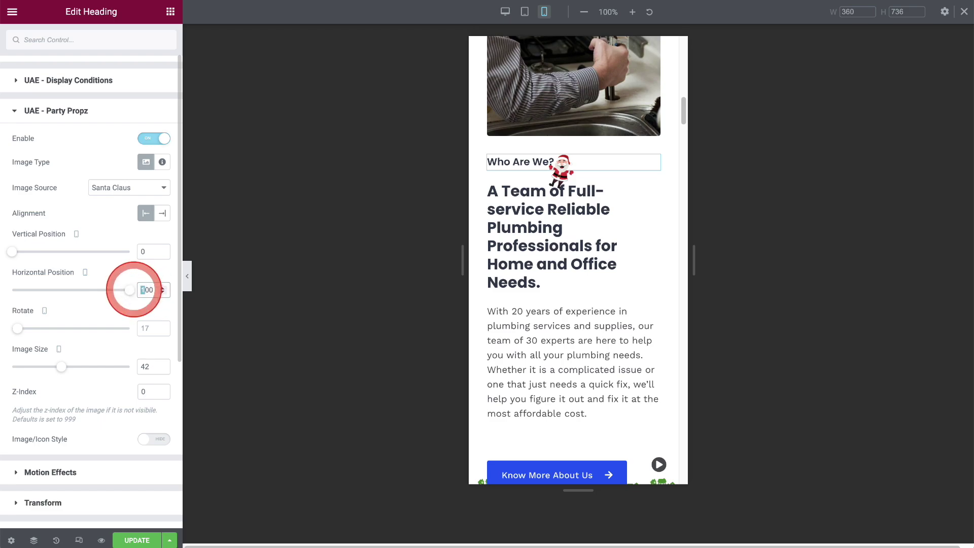
type("2")
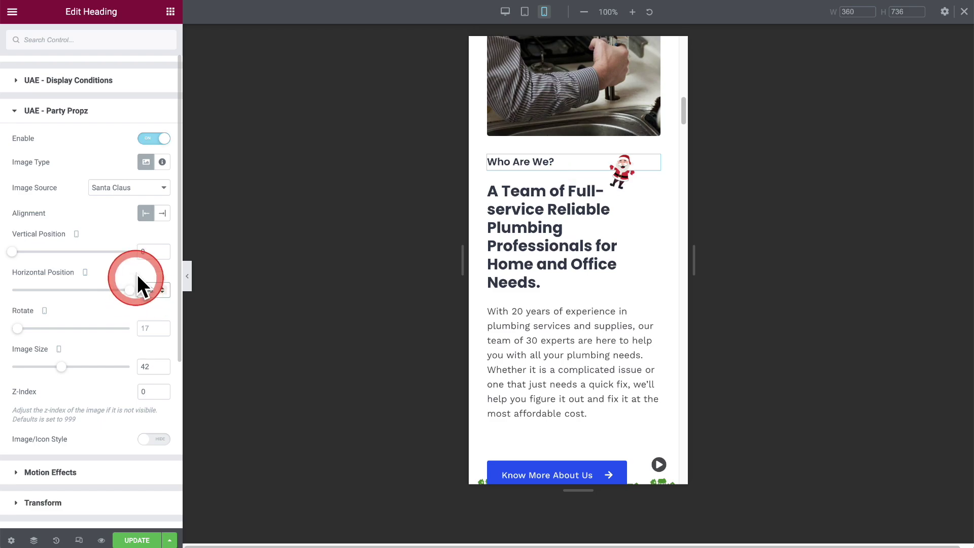
Try a mobile vertical position of -50 for the Santa Claus prop, then set it to -20
left_click(146, 251)
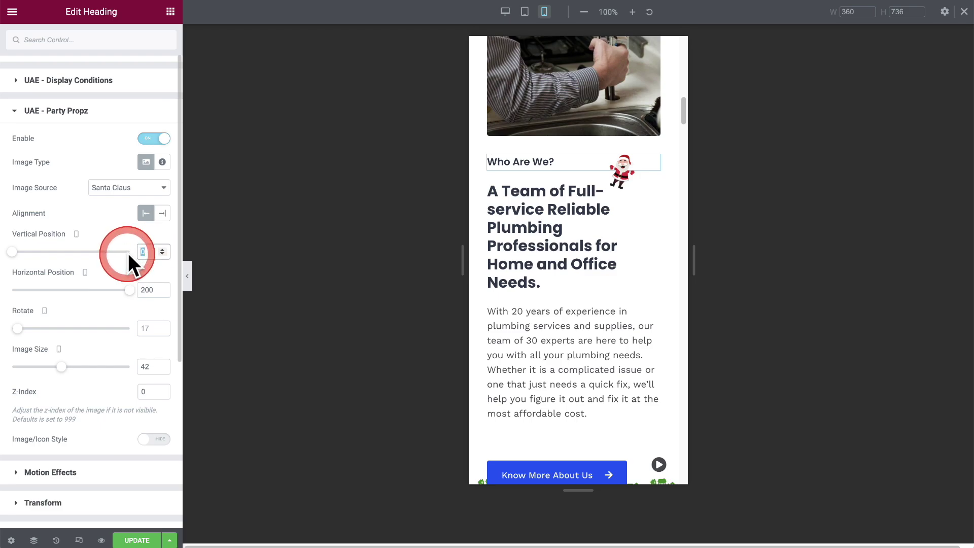
type("-50")
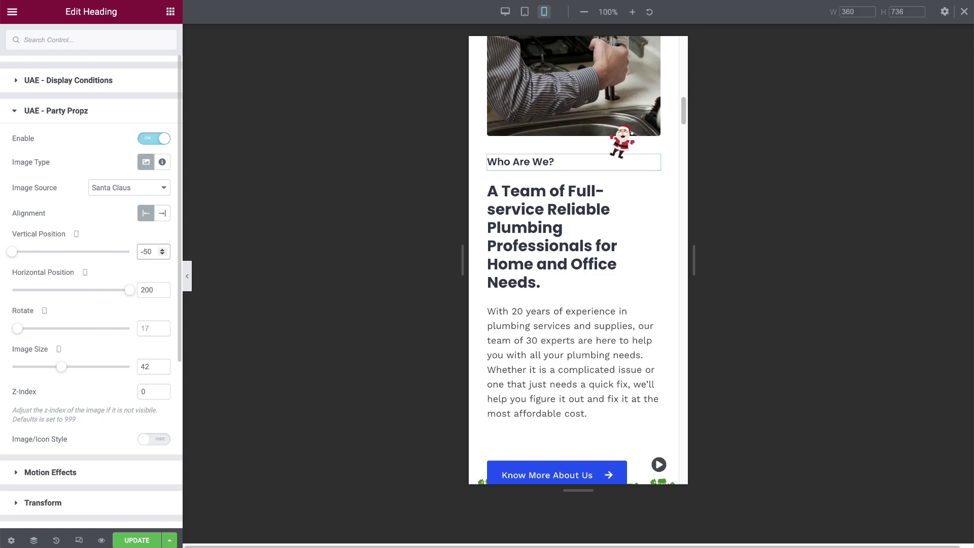
key("BackSpace")
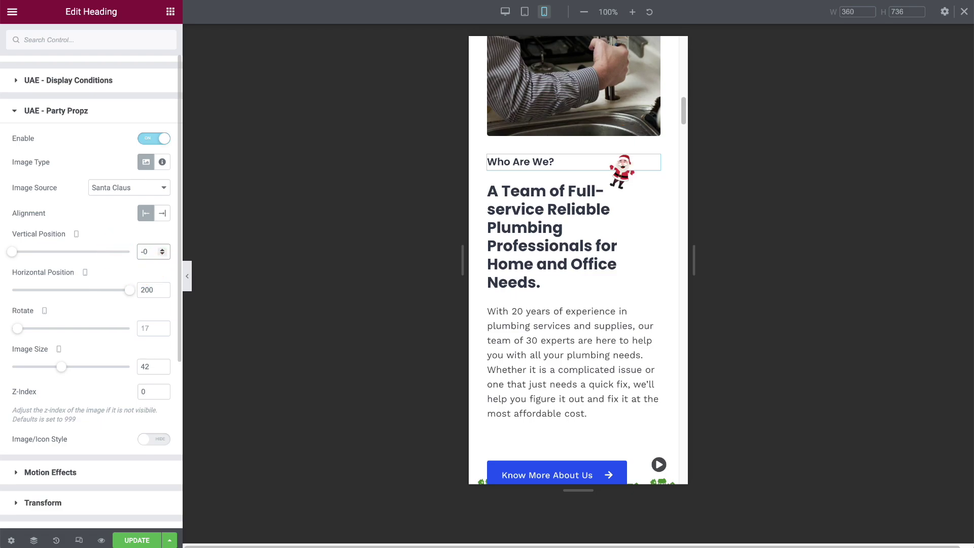
left_click(144, 254)
left_click(149, 253)
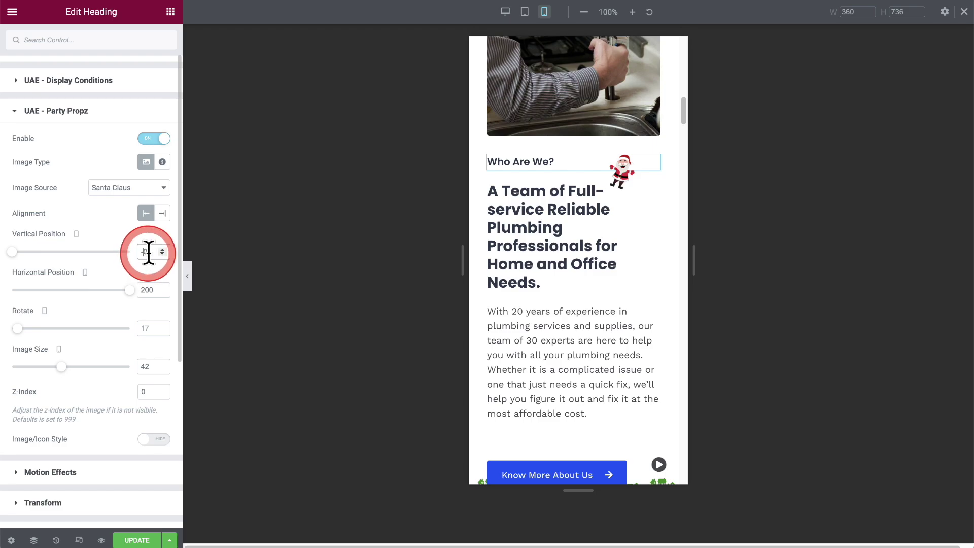
type("20")
left_click(148, 253)
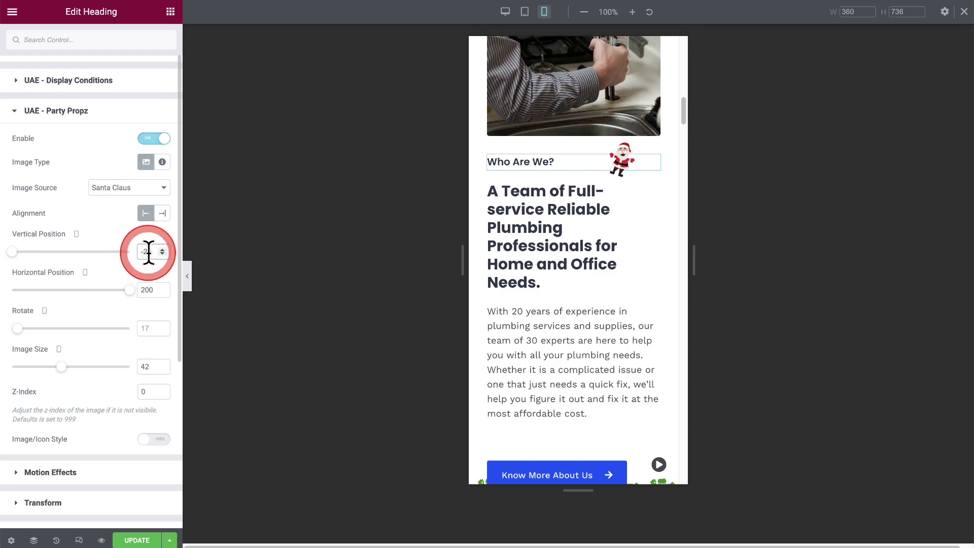
left_click(98, 318)
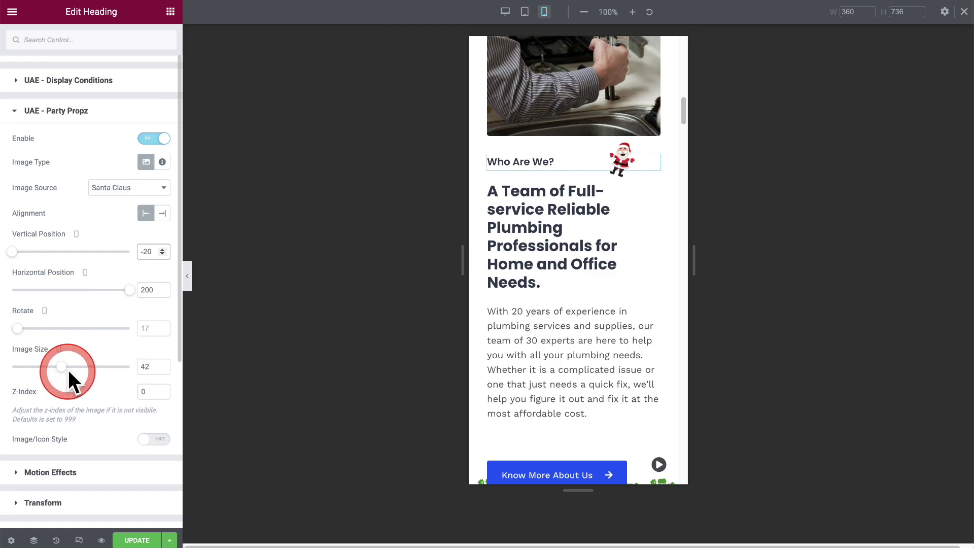
Enlarge the Santa Claus prop's mobile image size to 85 and return to the desktop view
left_click_drag(68, 368, 116, 361)
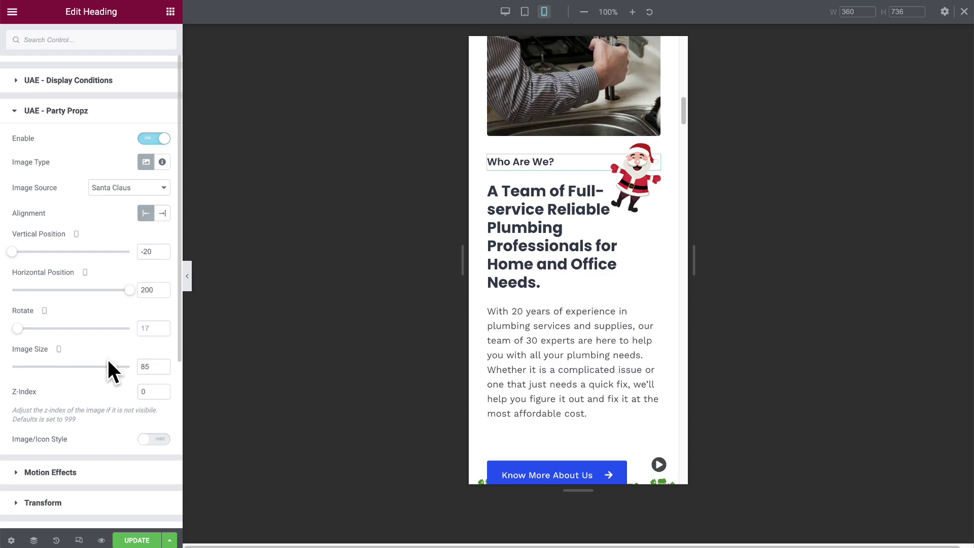
left_click(76, 234)
left_click(76, 202)
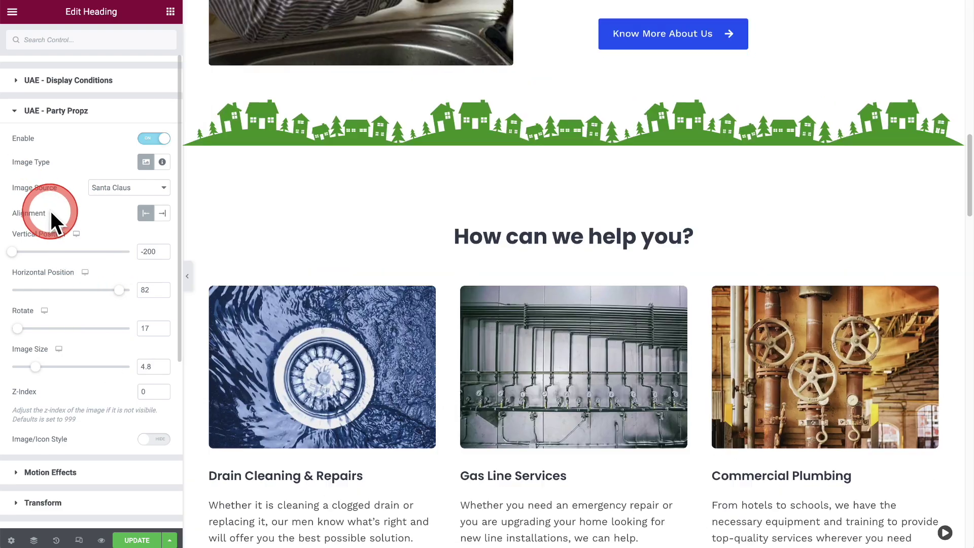